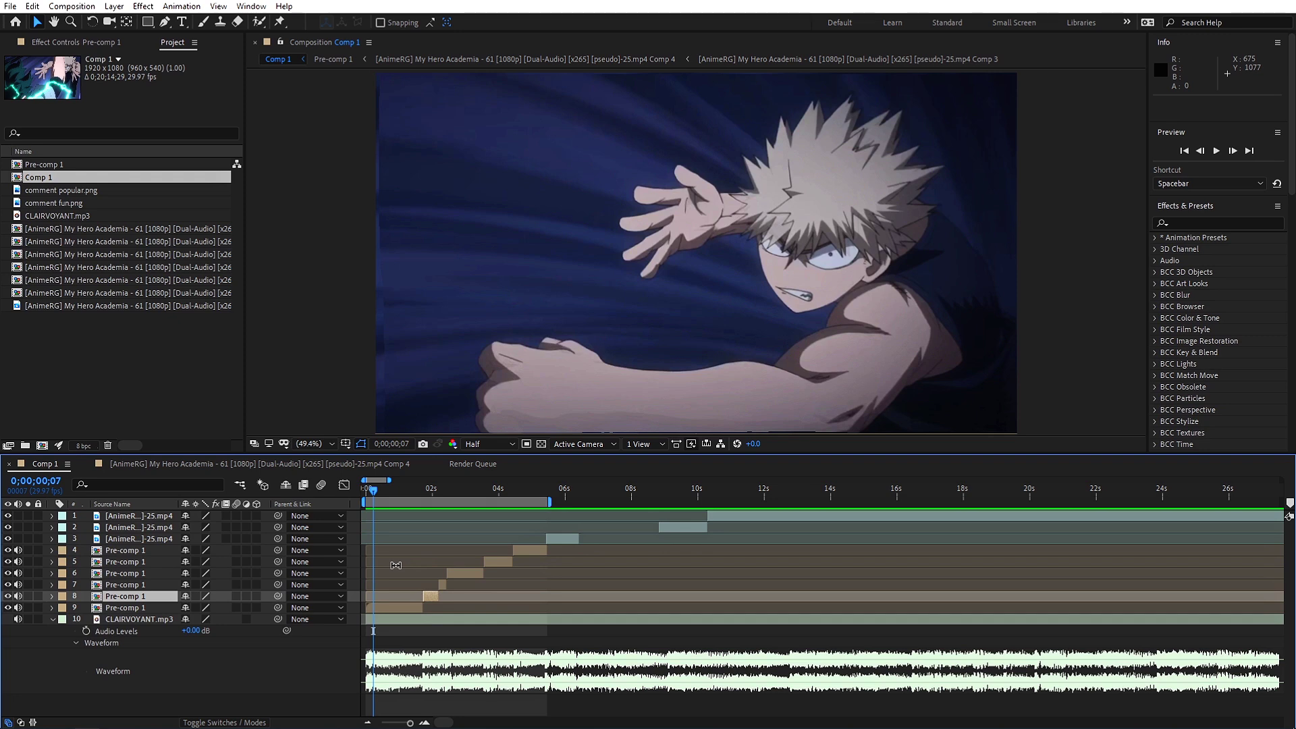
# Scrub through Comp 1's staggered Pre-comp clips over CLAIRVOYANT.mp3 to review the edit
pyautogui.moveTo(390, 498); pyautogui.dragTo(341, 527)
pyautogui.press('space')
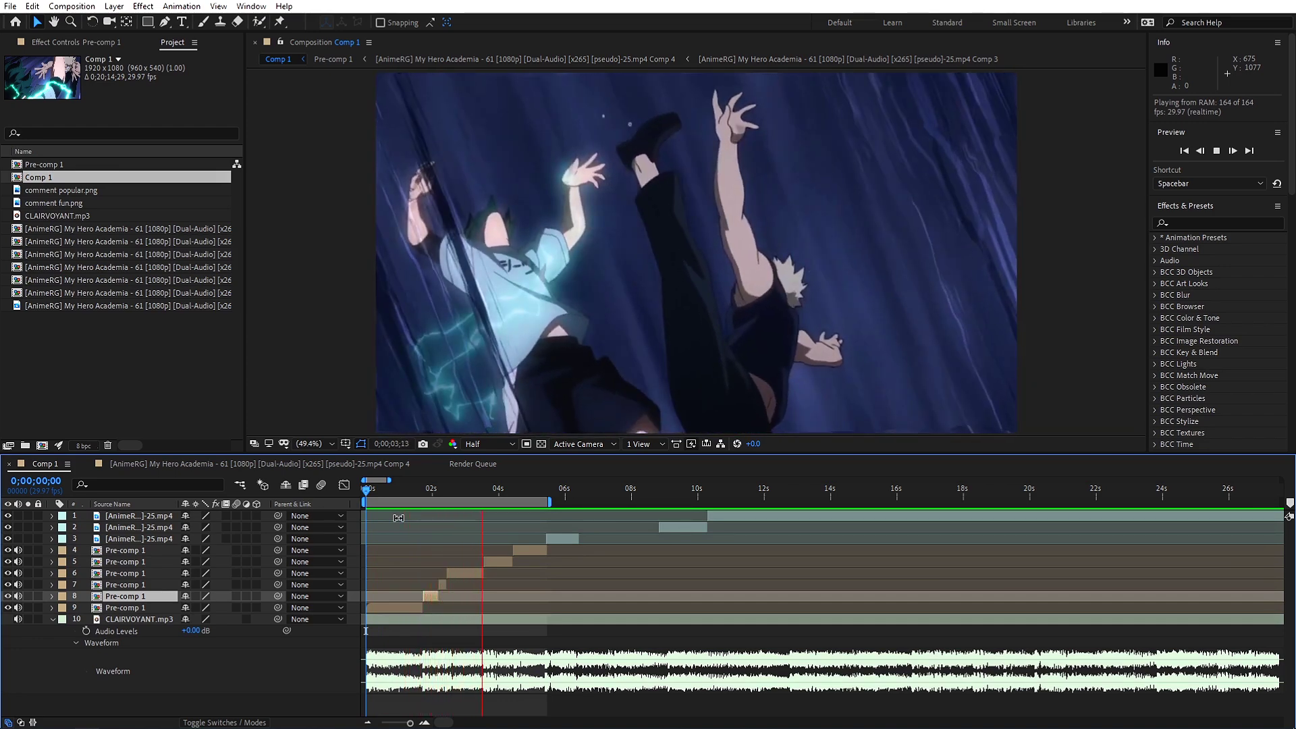
pyautogui.moveTo(368, 491); pyautogui.dragTo(466, 515)
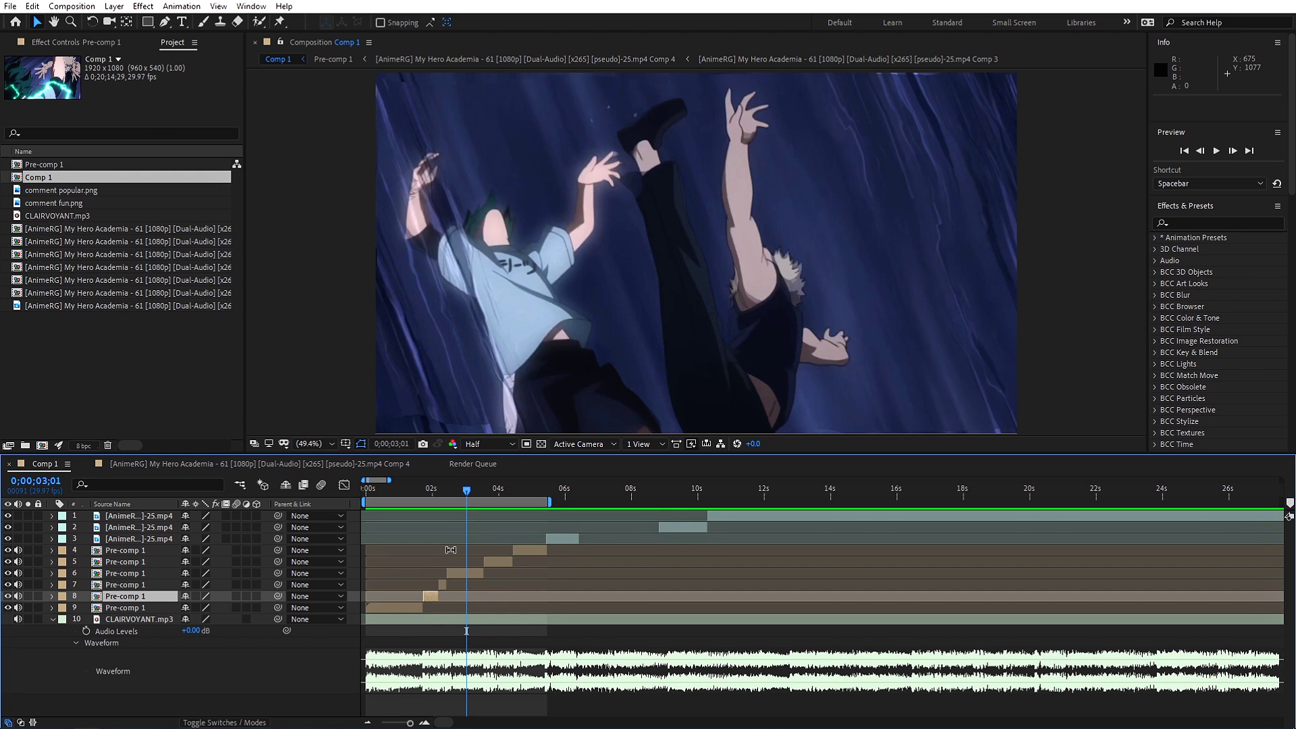
pyautogui.moveTo(476, 495); pyautogui.dragTo(335, 566)
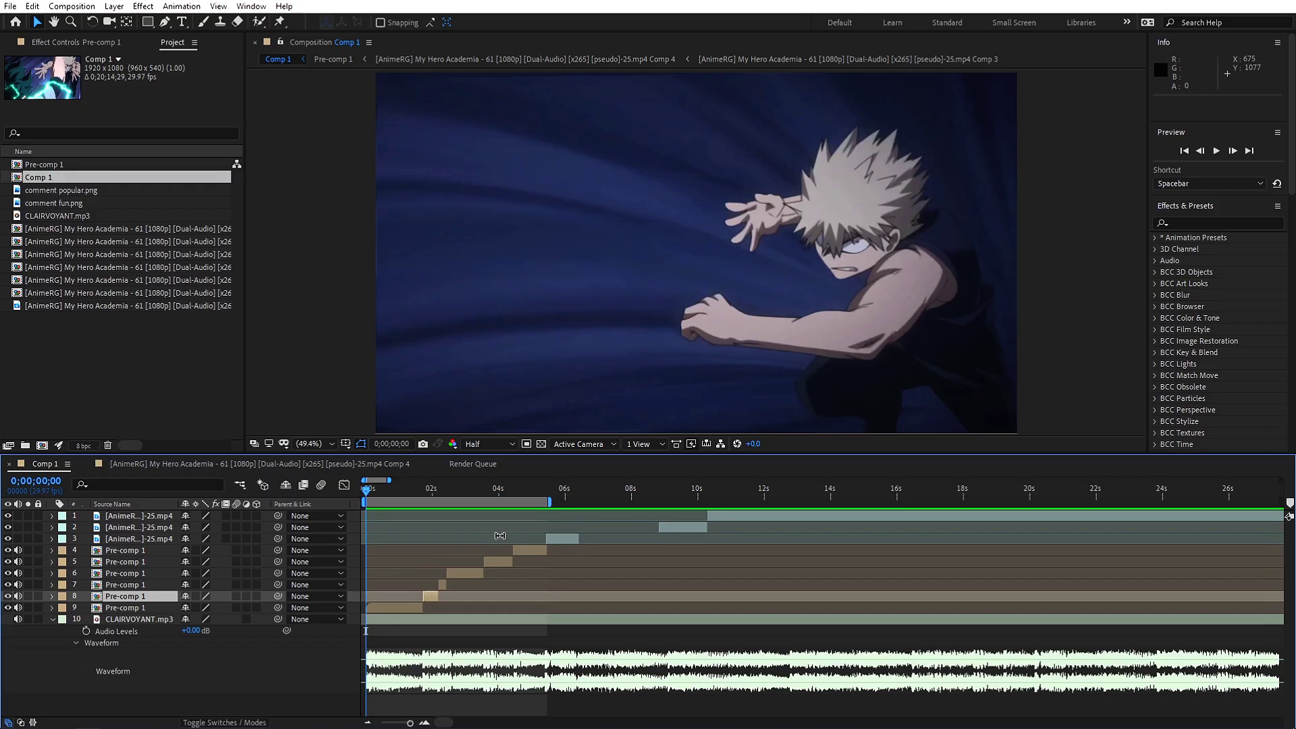
pyautogui.click(363, 524)
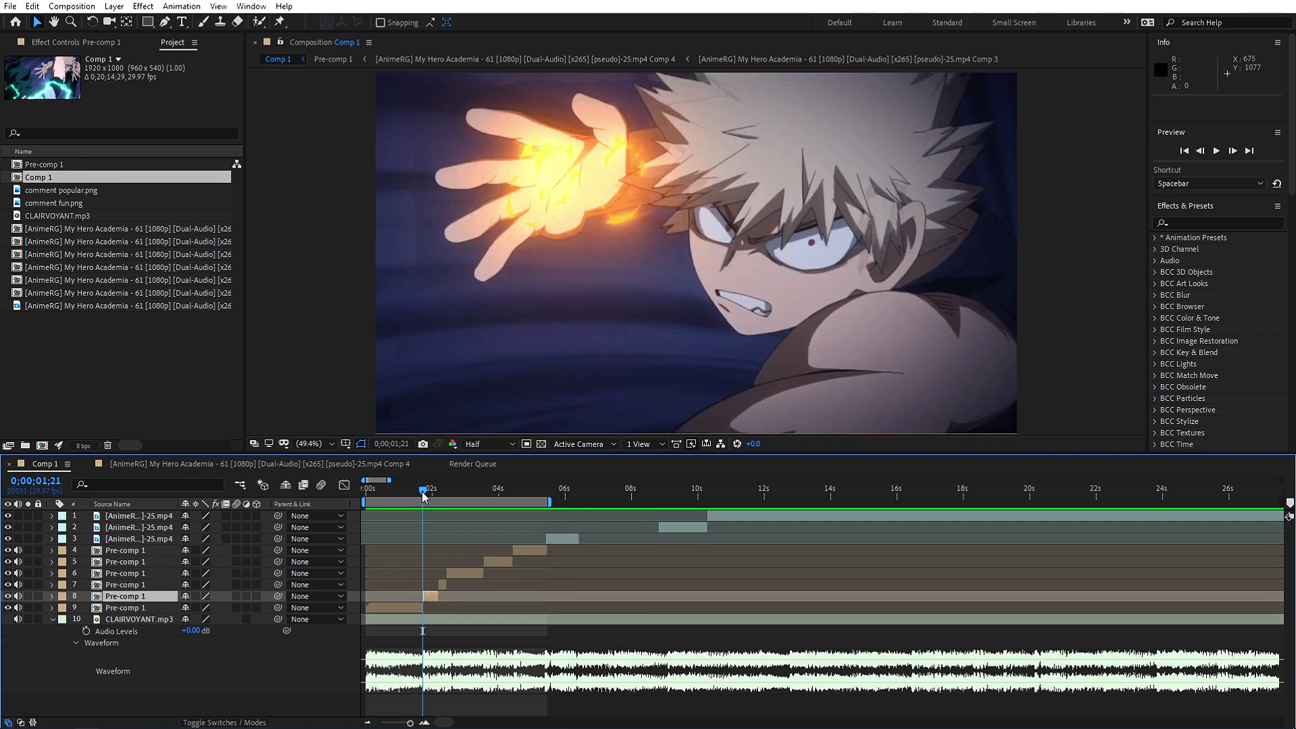
pyautogui.moveTo(423, 492); pyautogui.dragTo(424, 493)
pyautogui.scroll(5, 500, 642)
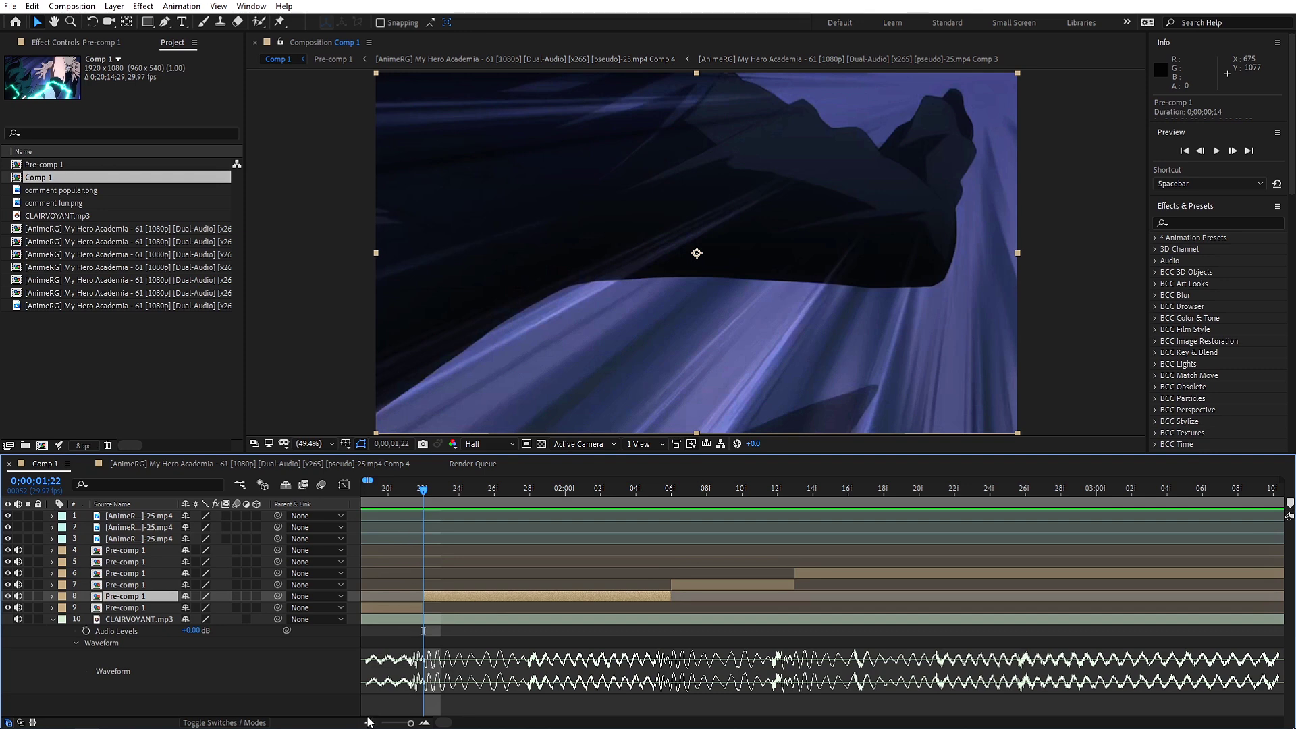
# Add a new adjustment layer and trim its start to 0;00;01;20 at the first cut
pyautogui.scroll(-5, 376, 715)
pyautogui.moveTo(427, 500); pyautogui.dragTo(459, 656)
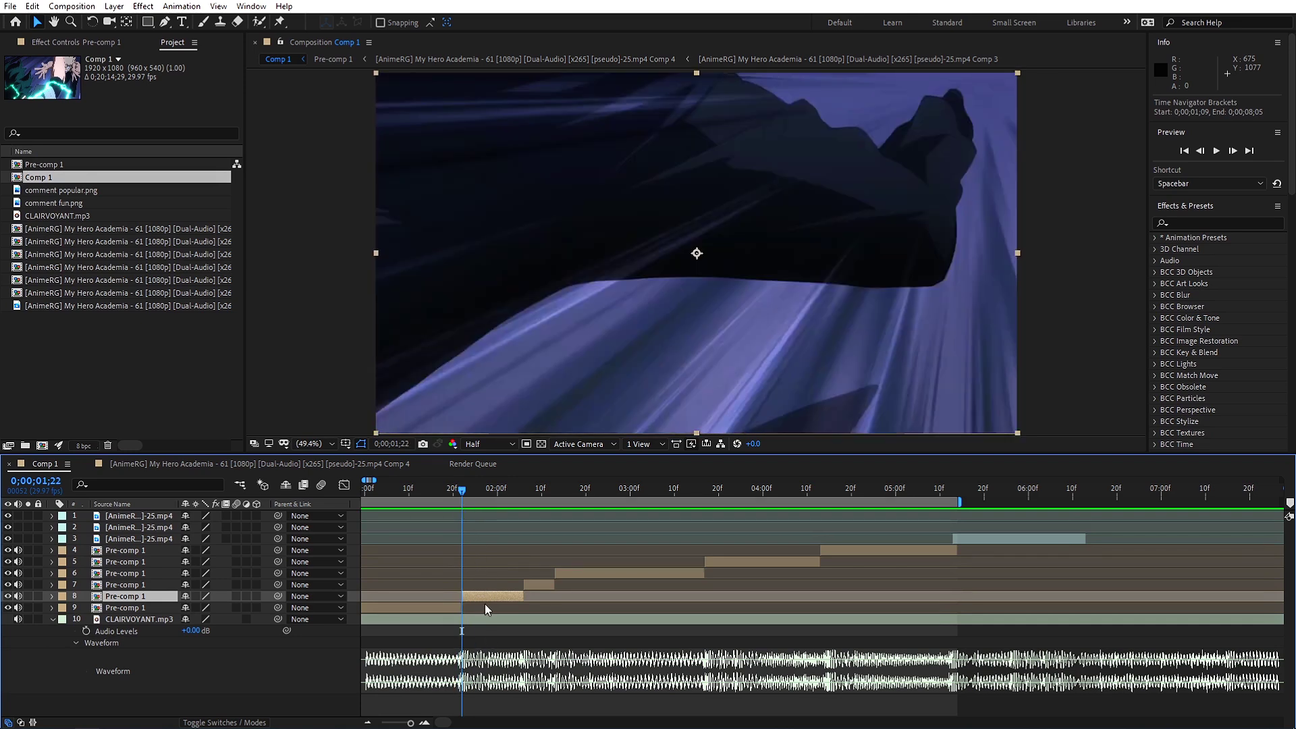
pyautogui.hotkey('ctrl', 'alt', 'y')
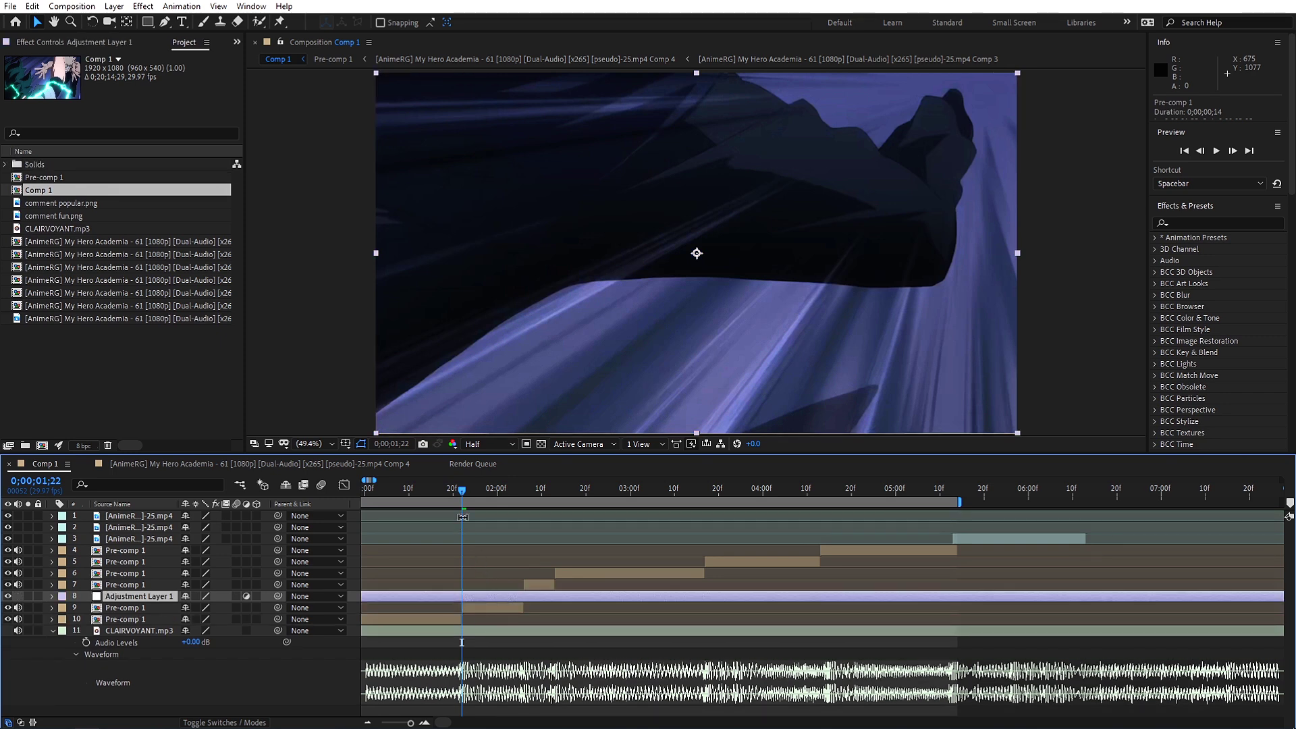
pyautogui.click(459, 498)
pyautogui.moveTo(459, 498); pyautogui.dragTo(456, 499)
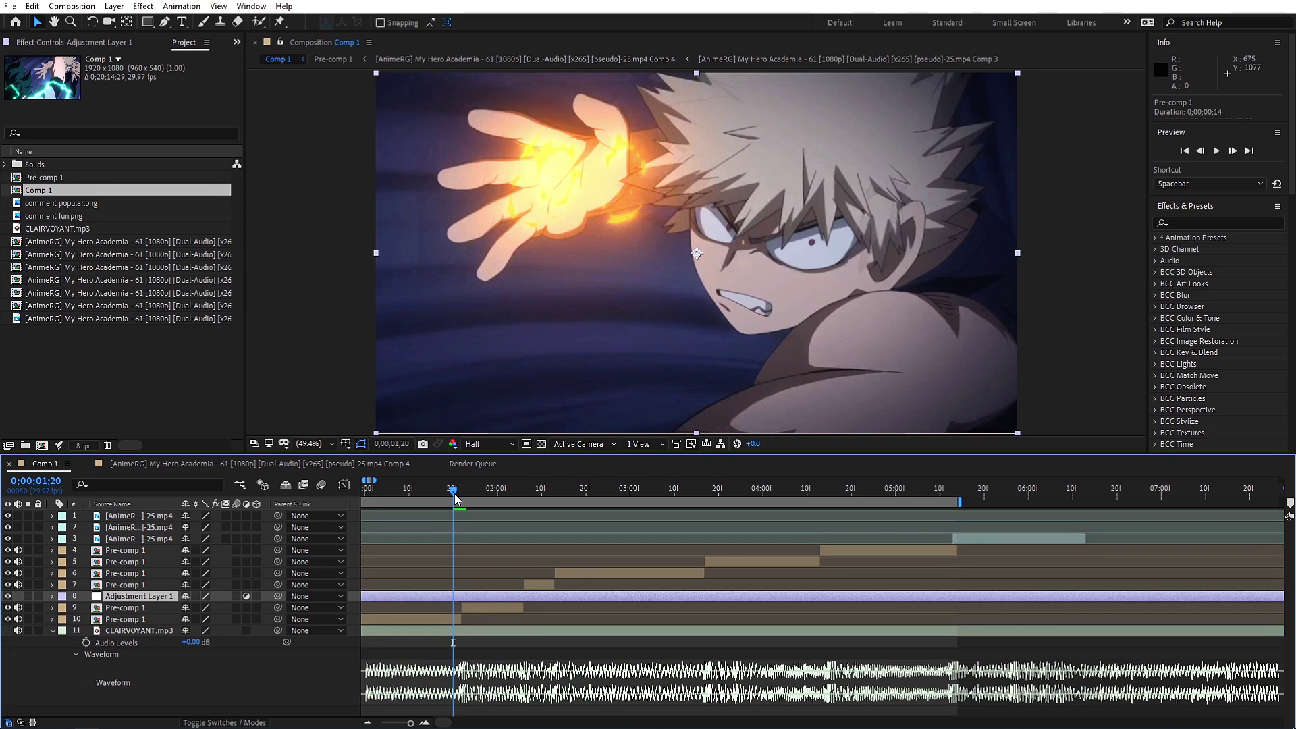
pyautogui.hotkey('alt', '[')
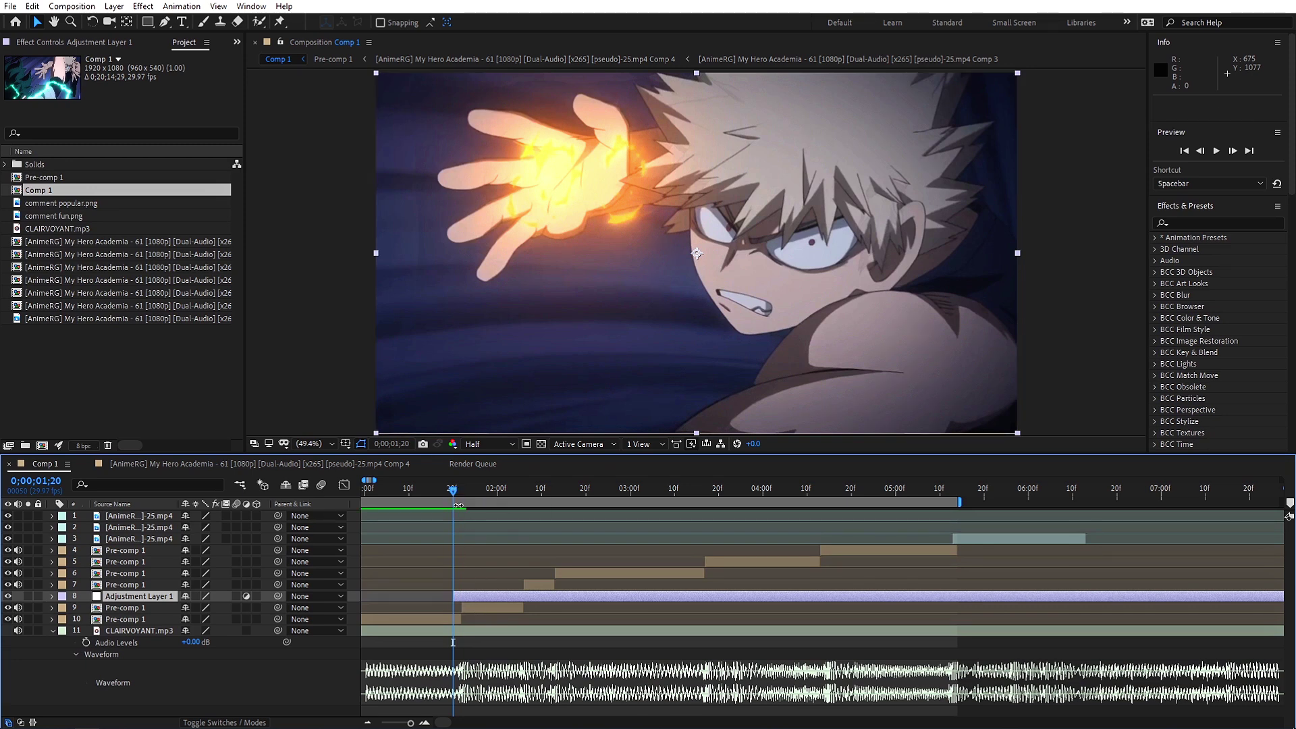
# Trim the adjustment layer's end just past the cut and move it above all Pre-comp clips
pyautogui.click(462, 498)
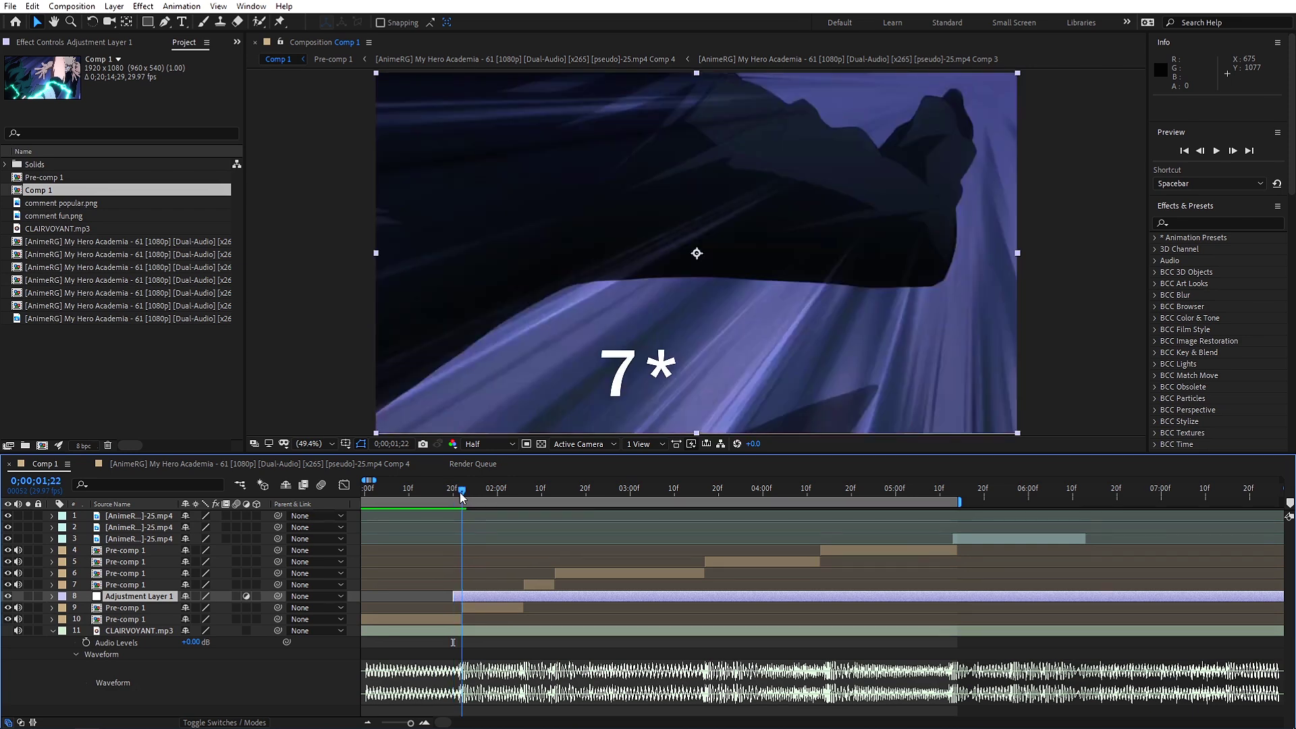
pyautogui.press('space')
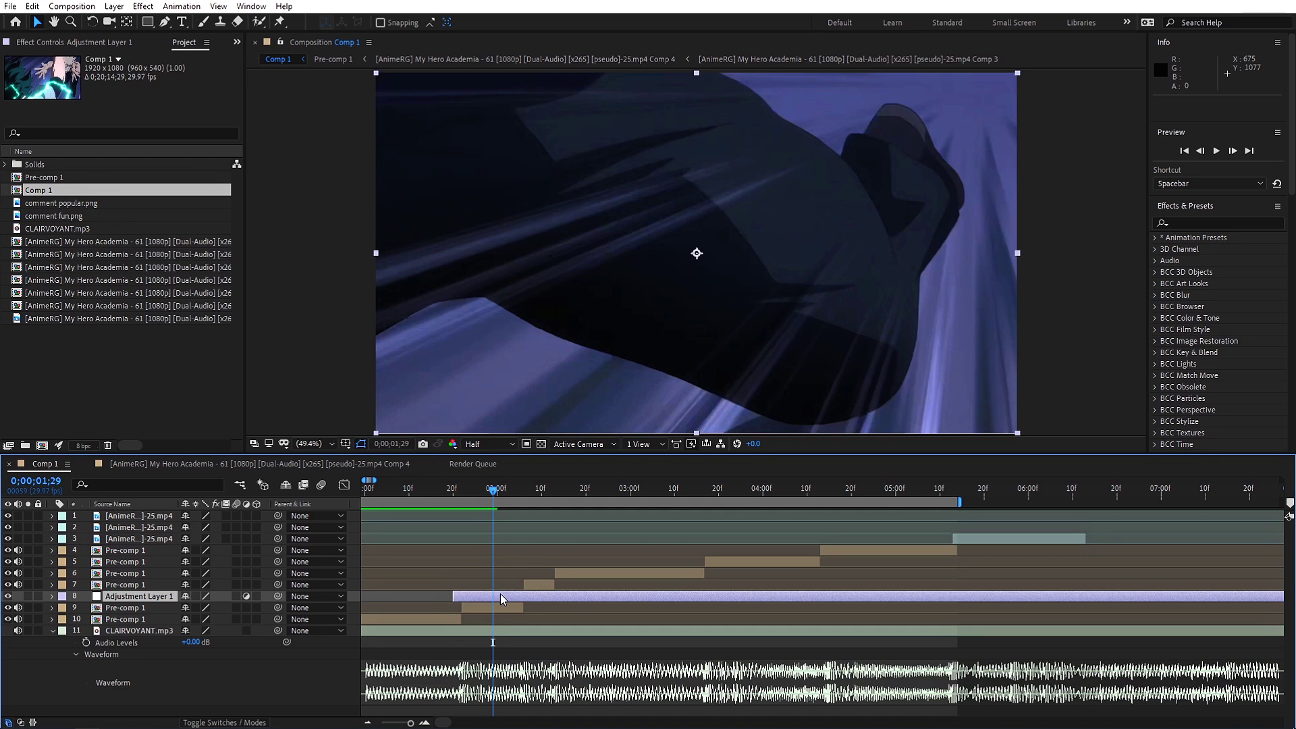
pyautogui.hotkey('alt', ']')
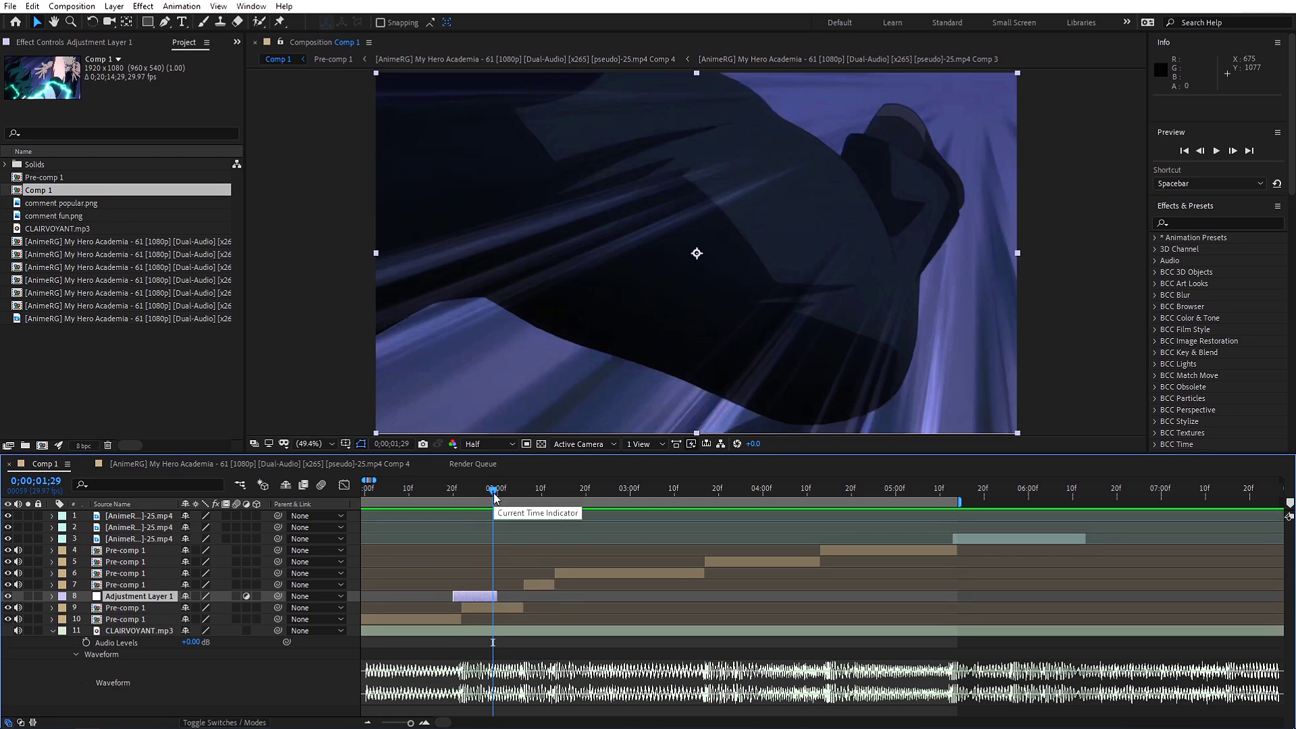
pyautogui.moveTo(493, 498); pyautogui.dragTo(452, 507)
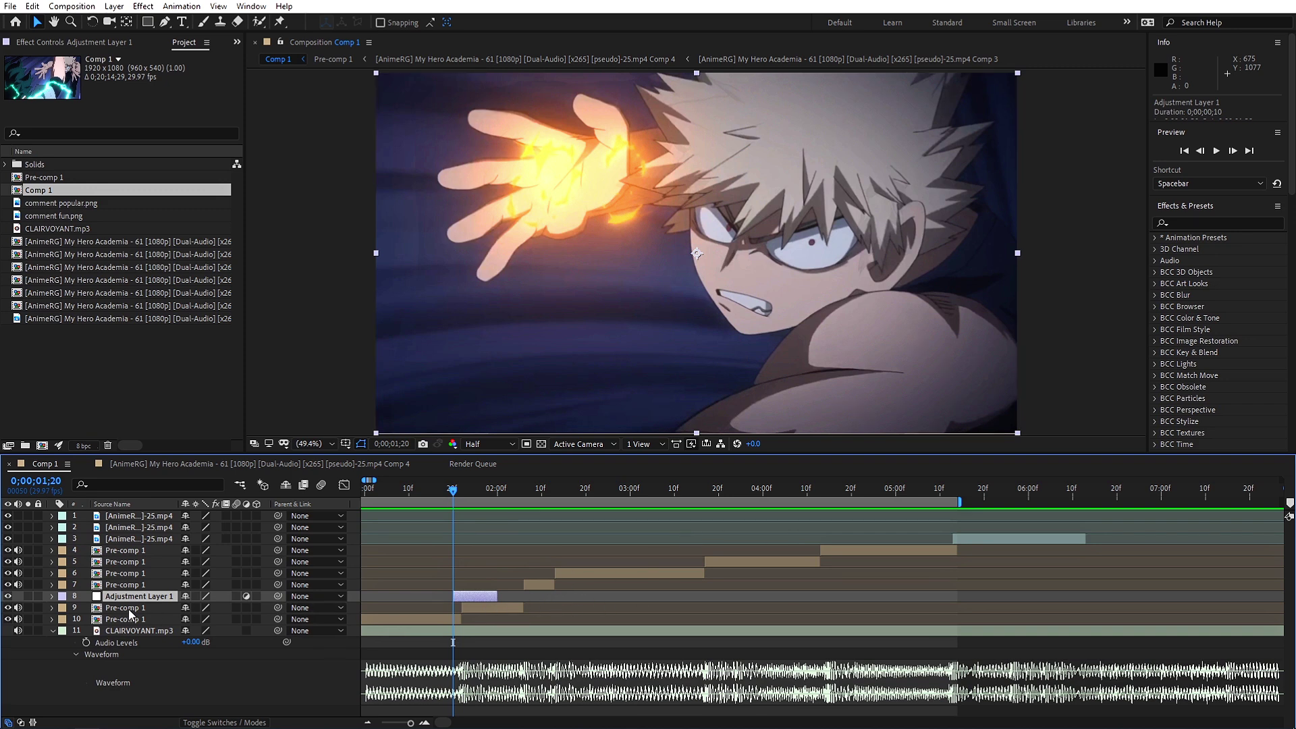
pyautogui.moveTo(131, 578); pyautogui.dragTo(128, 542)
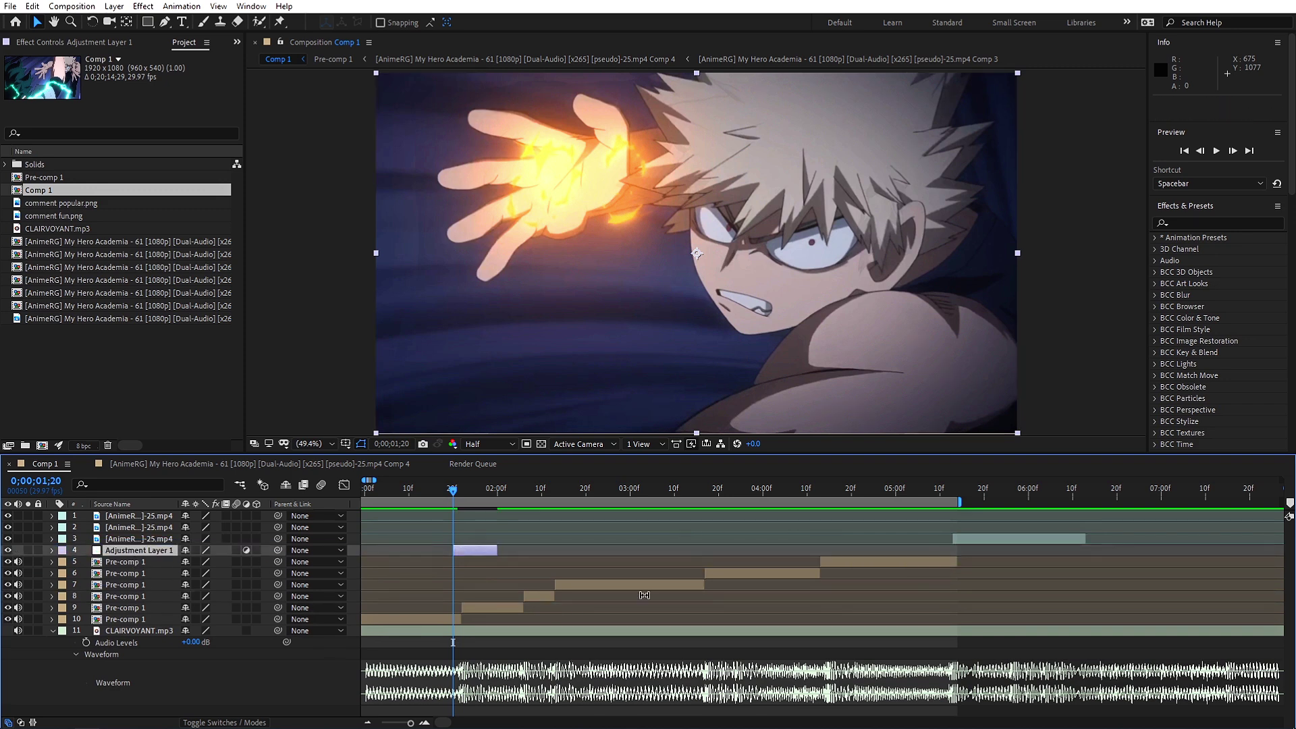
# Search Effects & Presets for 'twitch' and apply Video Copilot Twitch to Adjustment Layer 1
pyautogui.click(1205, 223)
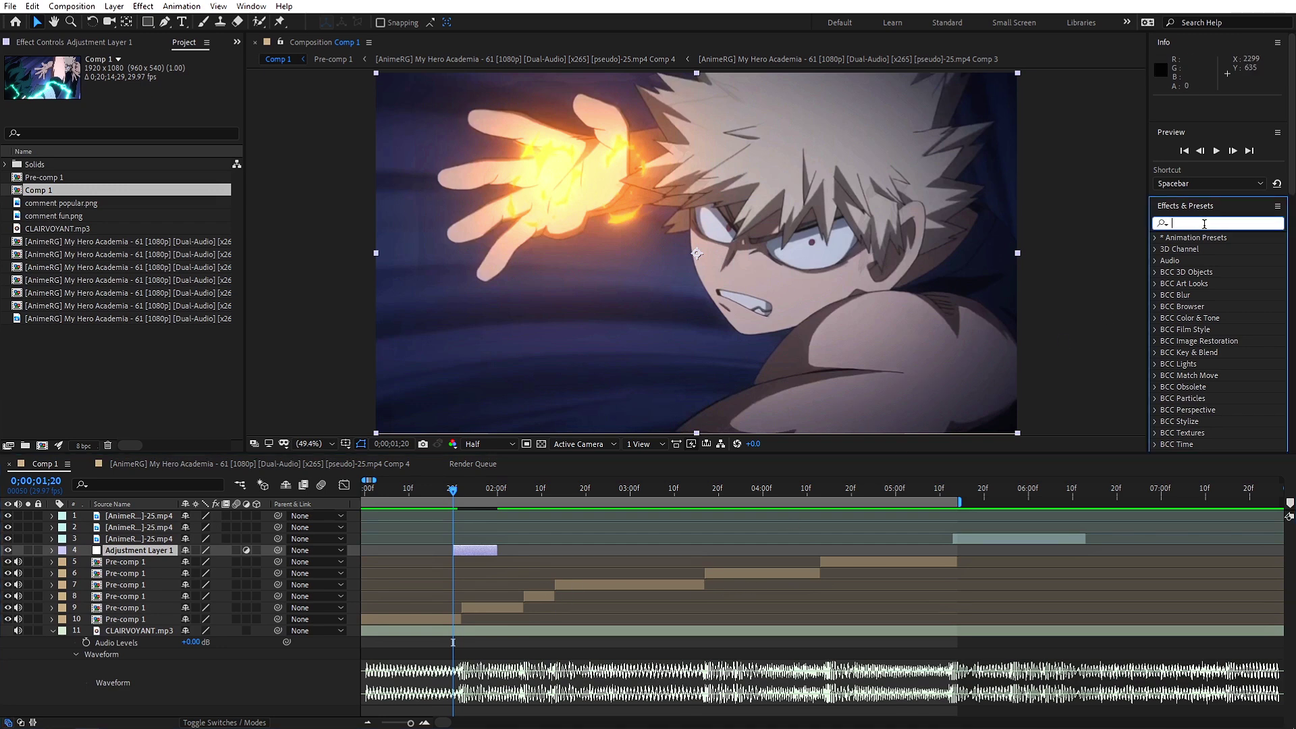
pyautogui.write('twitch')
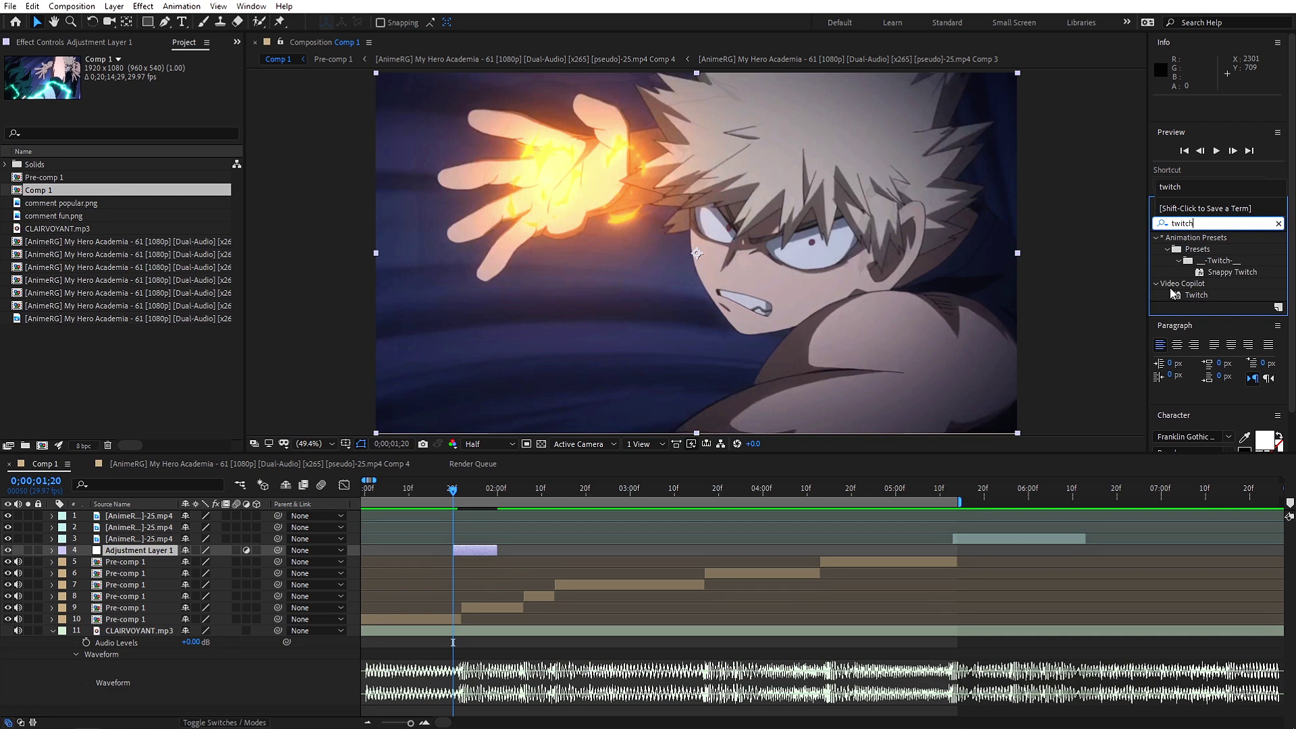
pyautogui.moveTo(1196, 297); pyautogui.dragTo(478, 548)
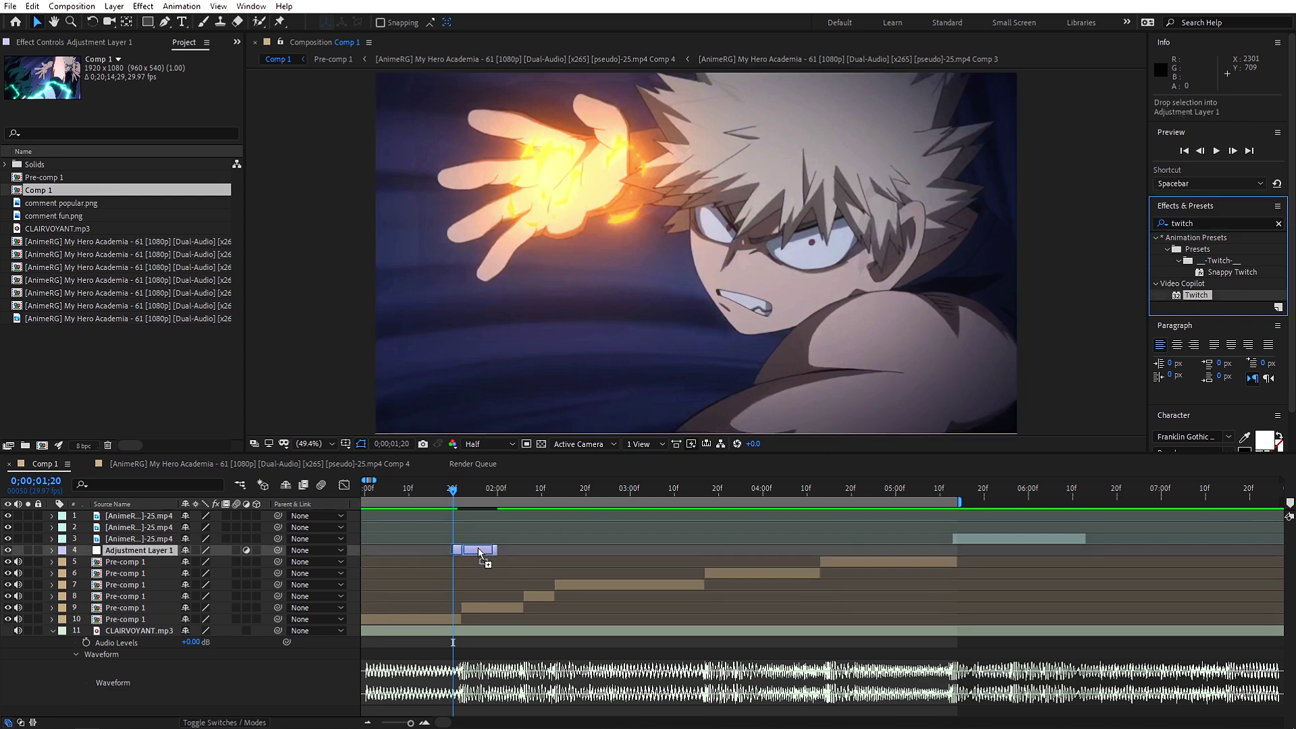
pyautogui.moveTo(478, 548)
pyautogui.mouseDown()
pyautogui.moveTo(621, 561)
pyautogui.moveTo(491, 553)
pyautogui.mouseUp()
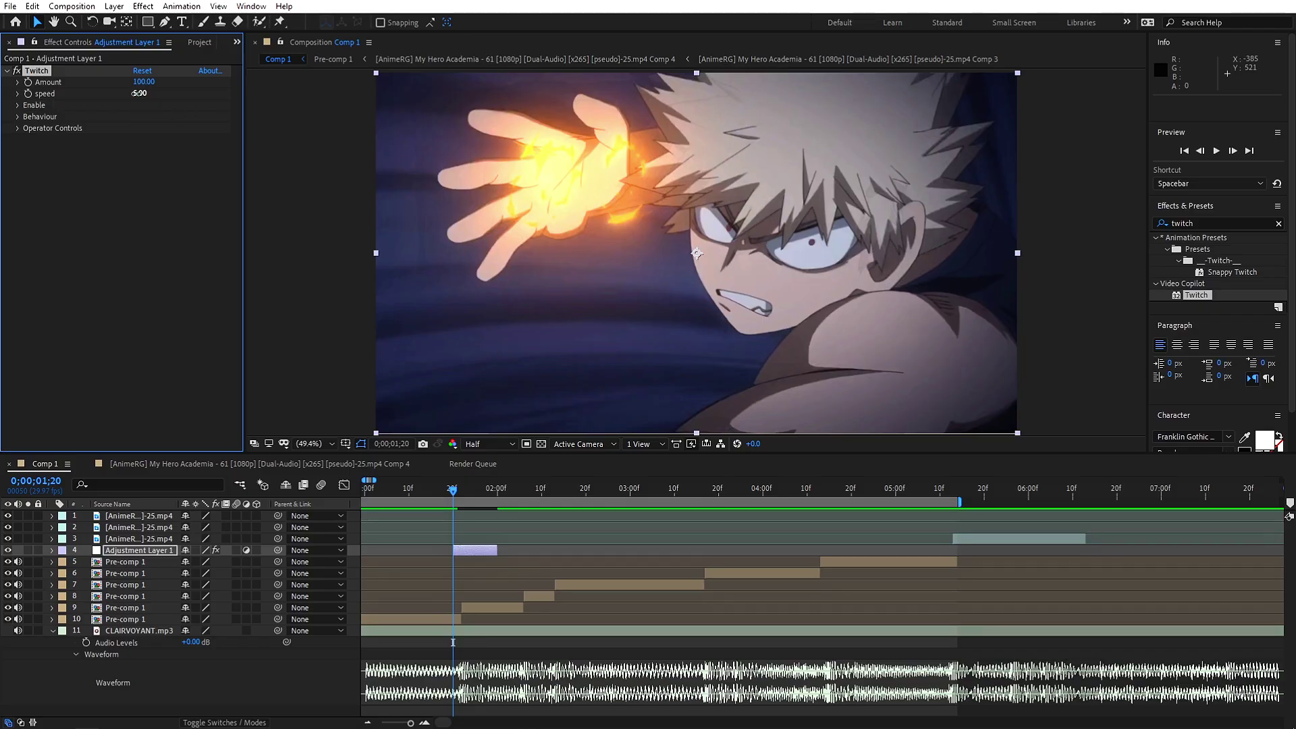
# Back in After Effects, start editing the Twitch speed value on Adjustment Layer 1
pyautogui.click(138, 93)
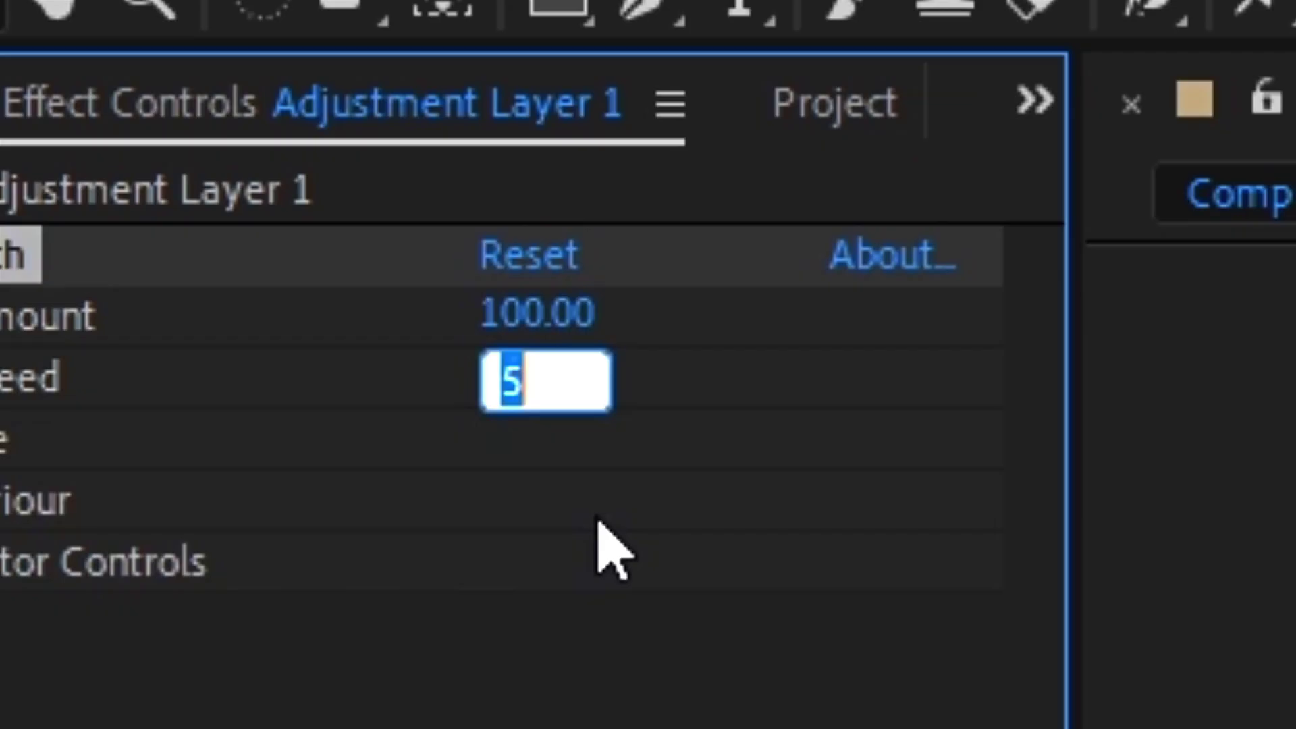
# Set the Twitch speed to 90 and the Amount to 0
pyautogui.write('90')
pyautogui.press('Return')
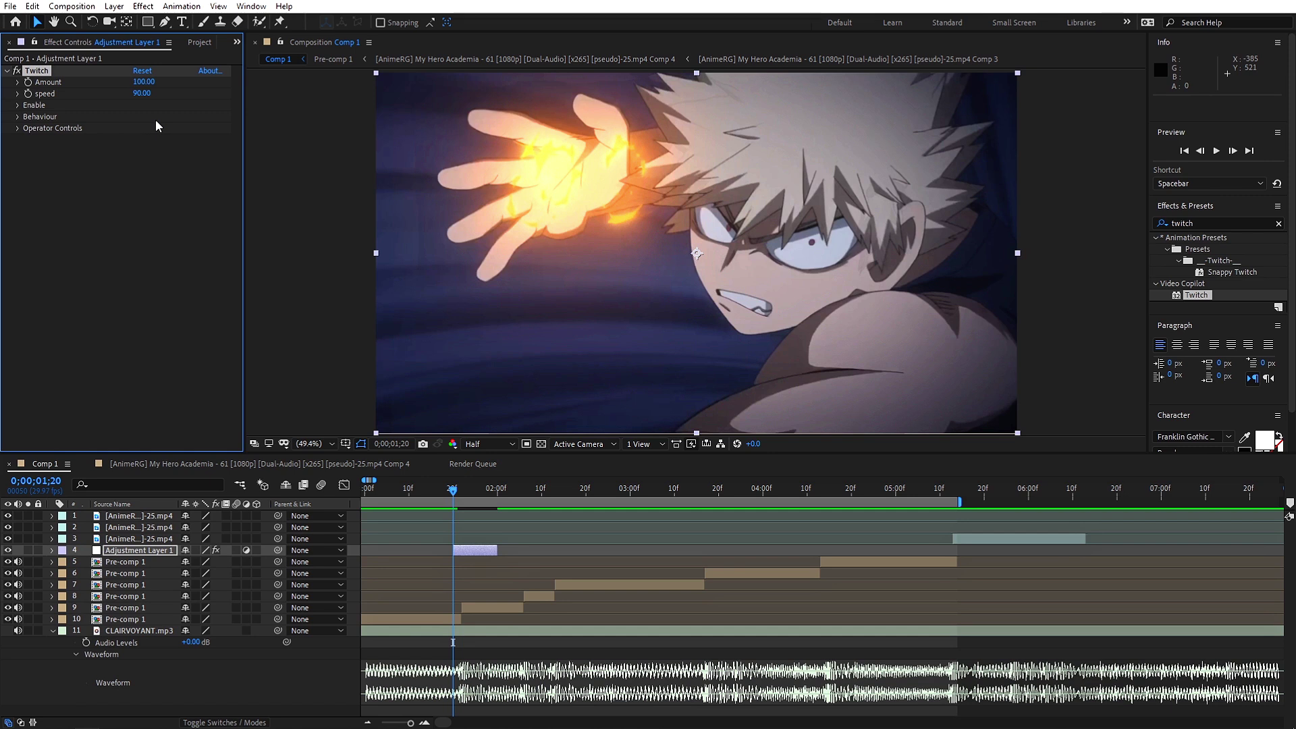
pyautogui.click(144, 82)
pyautogui.write('0')
pyautogui.press('Return')
# Keyframe Twitch Amount at 0;00;01;20 and reveal the keyframe on the layer with U
pyautogui.click(29, 83)
pyautogui.click(470, 557)
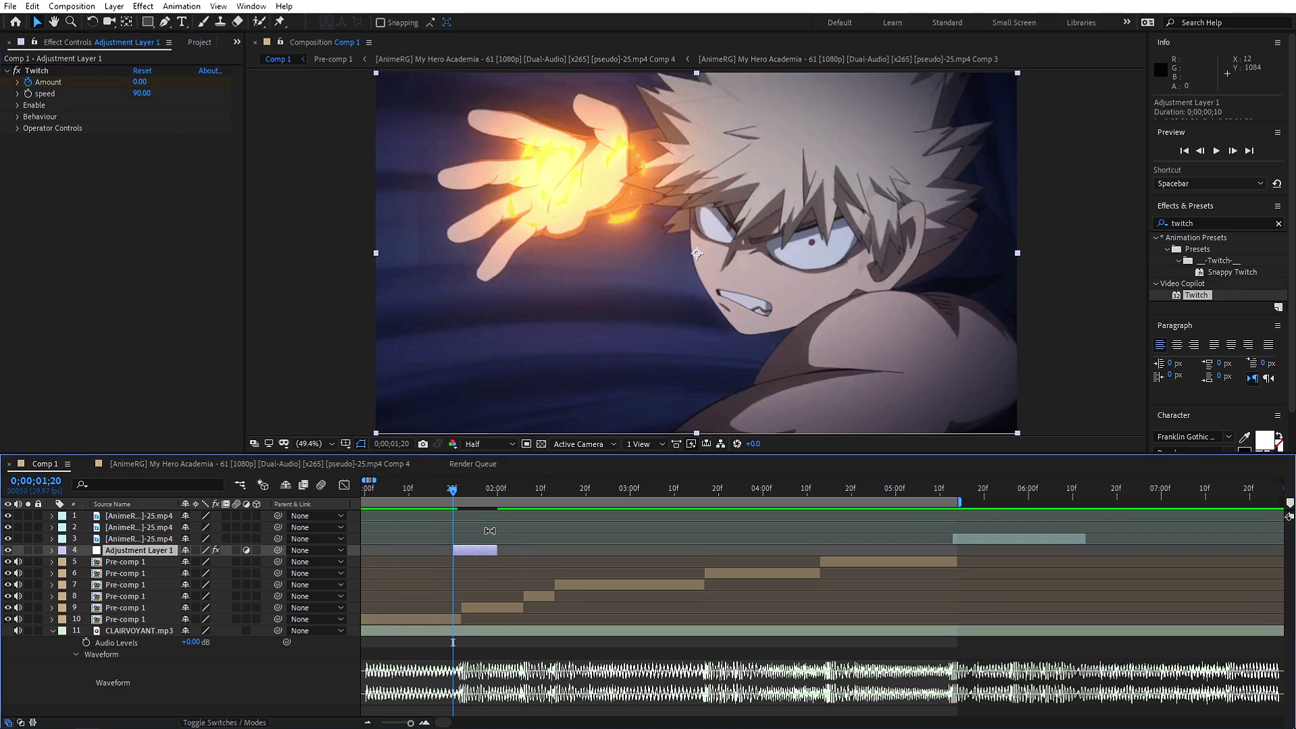
pyautogui.press('u')
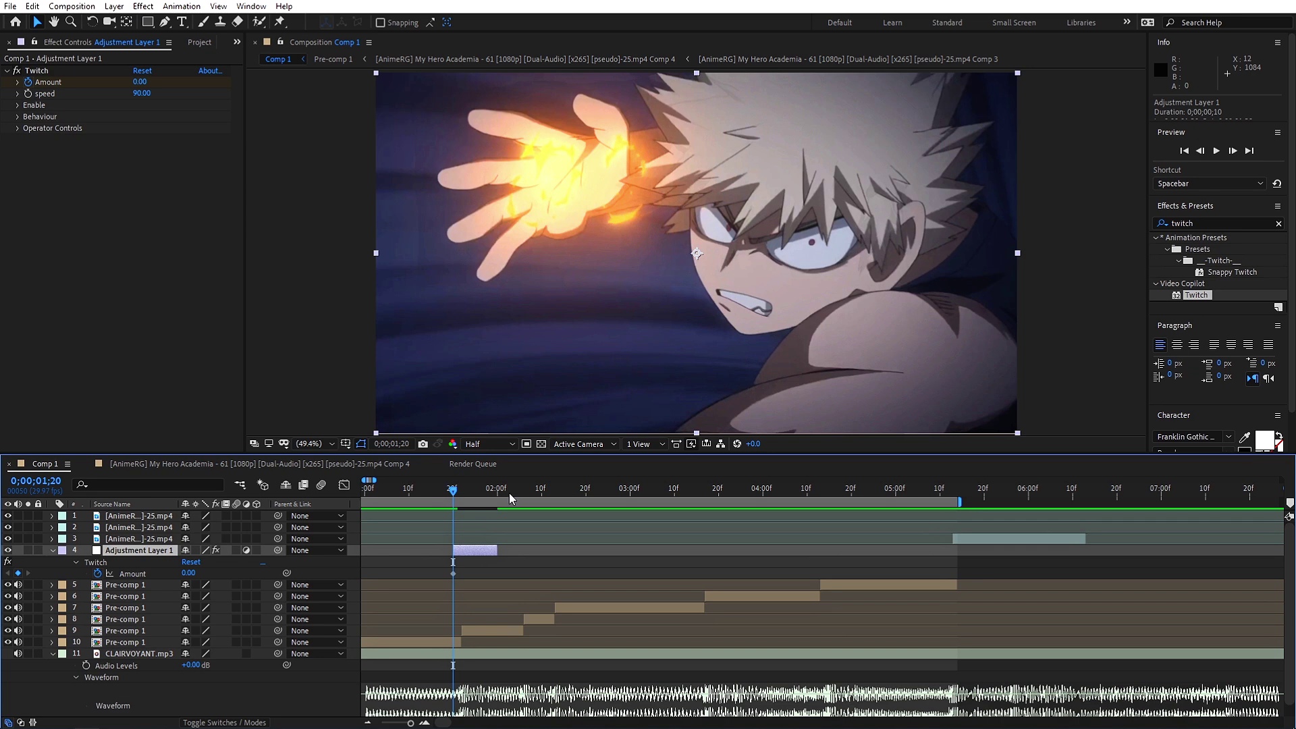
pyautogui.click(484, 573)
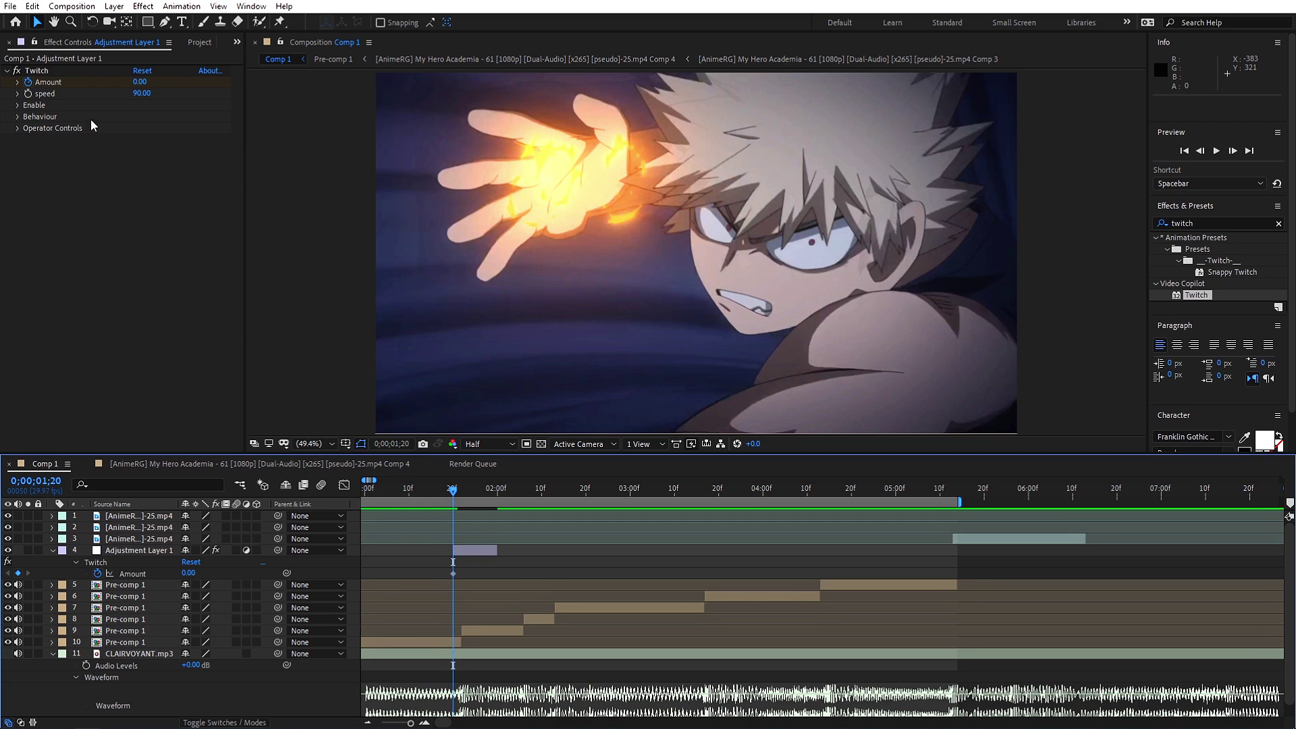
# Expand Twitch's Enable list and preview the cut from 0;00;01;17, stopping at 0;00;01;22
pyautogui.click(18, 106)
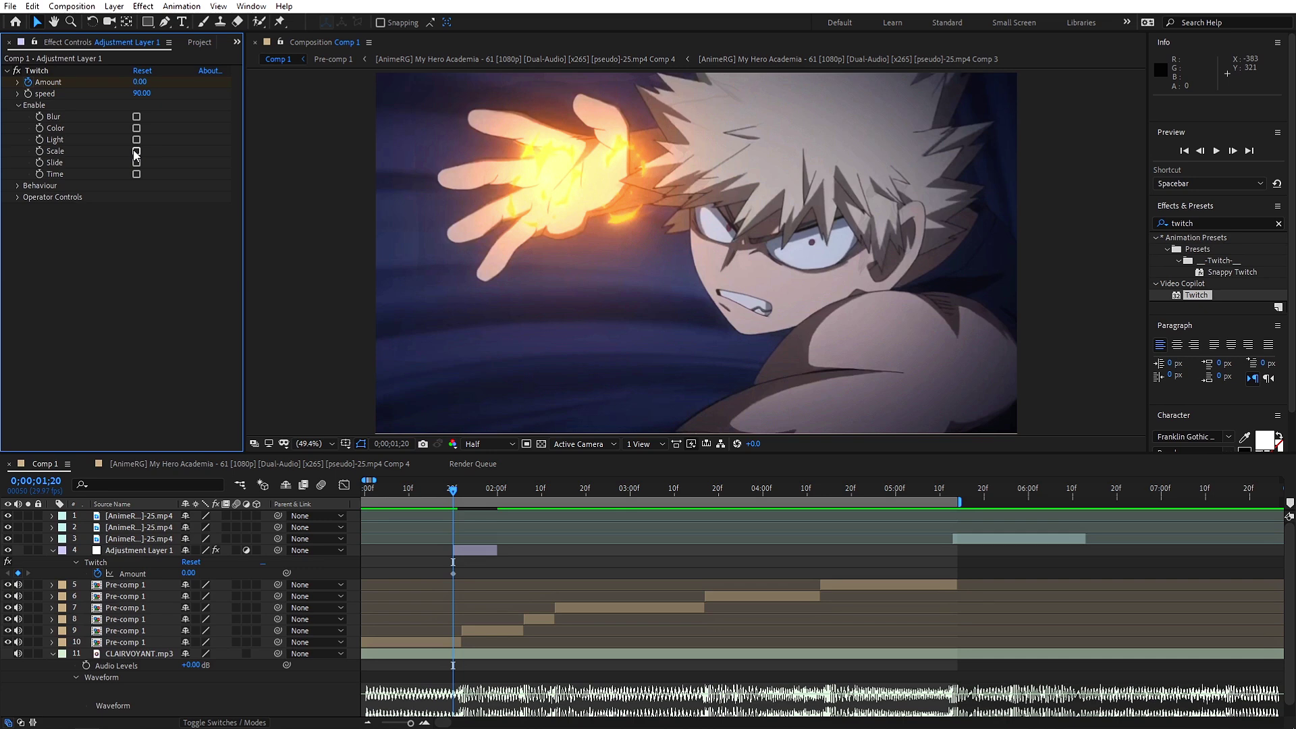
pyautogui.click(495, 488)
pyautogui.press('space')
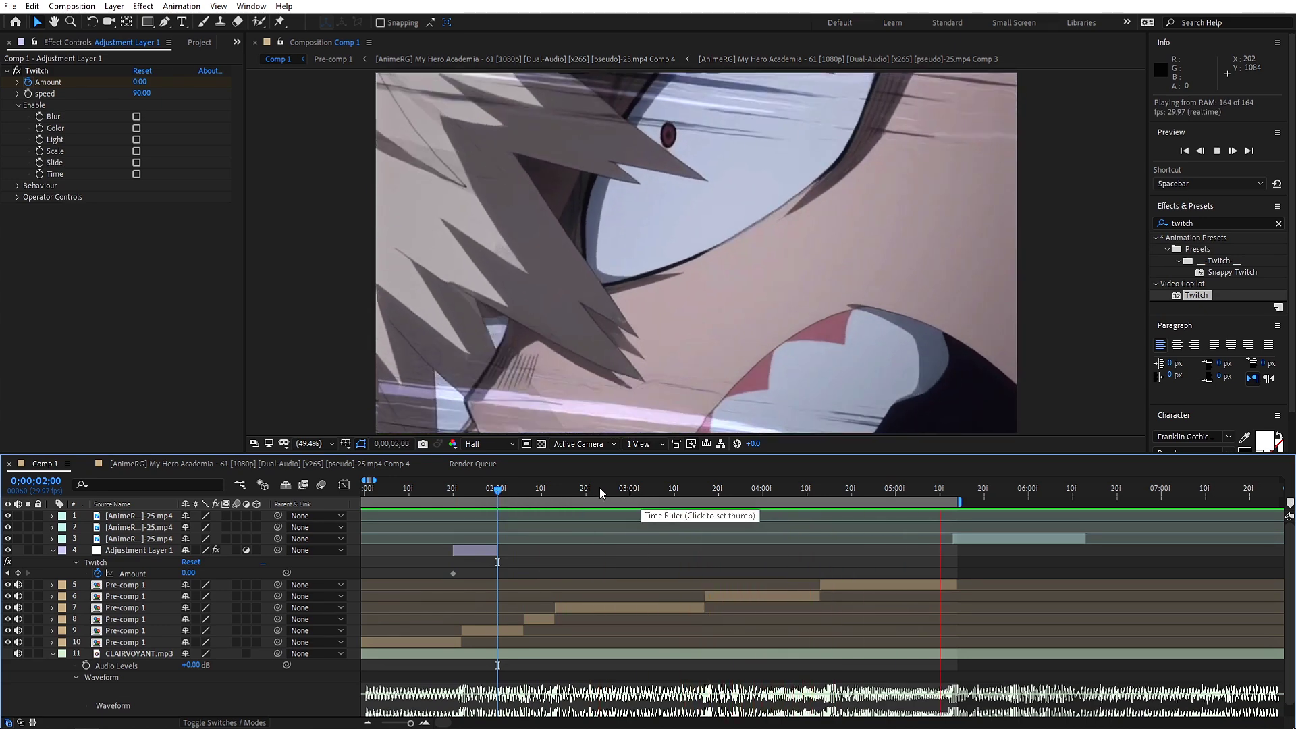
pyautogui.click(564, 489)
pyautogui.moveTo(566, 487); pyautogui.dragTo(440, 509)
pyautogui.press('space')
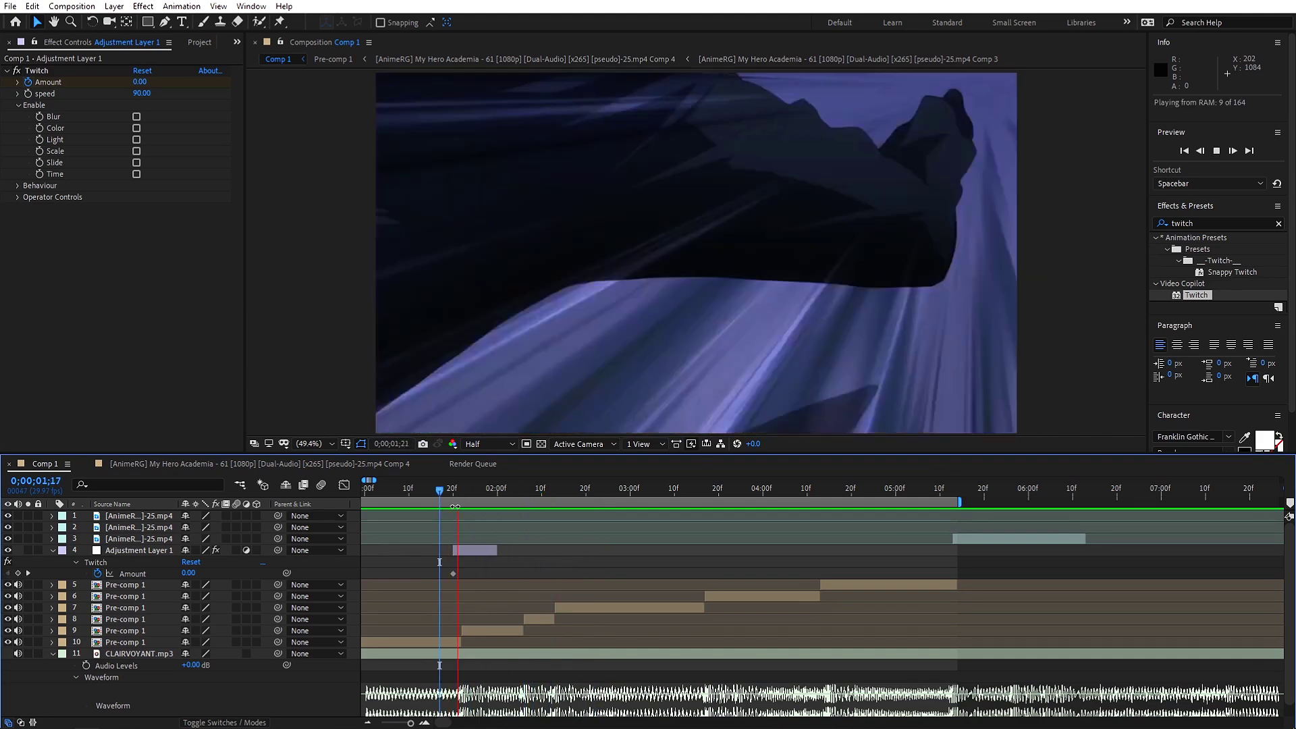
pyautogui.press('space')
pyautogui.press('space')
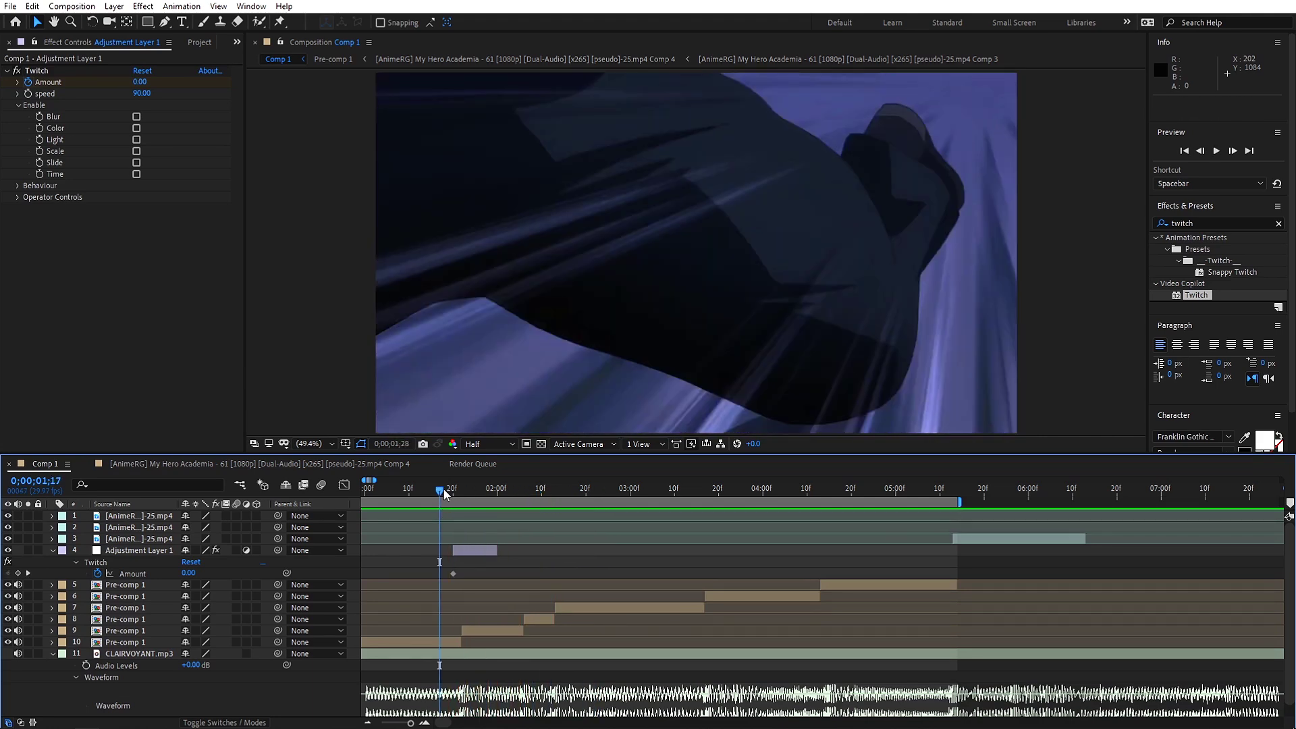
pyautogui.click(463, 491)
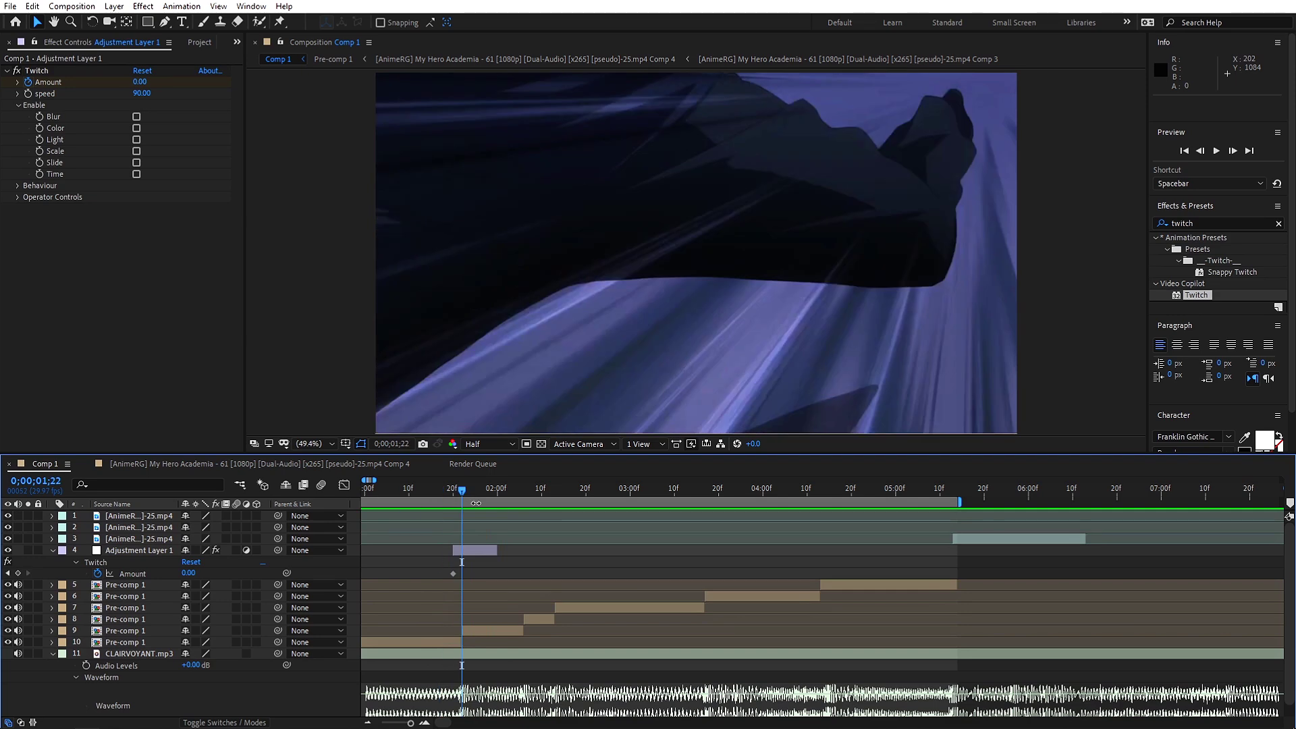
# Enable only the Twitch Slide operator, show its settings, and add an Amount keyframe at 0;00;01;22
pyautogui.click(468, 552)
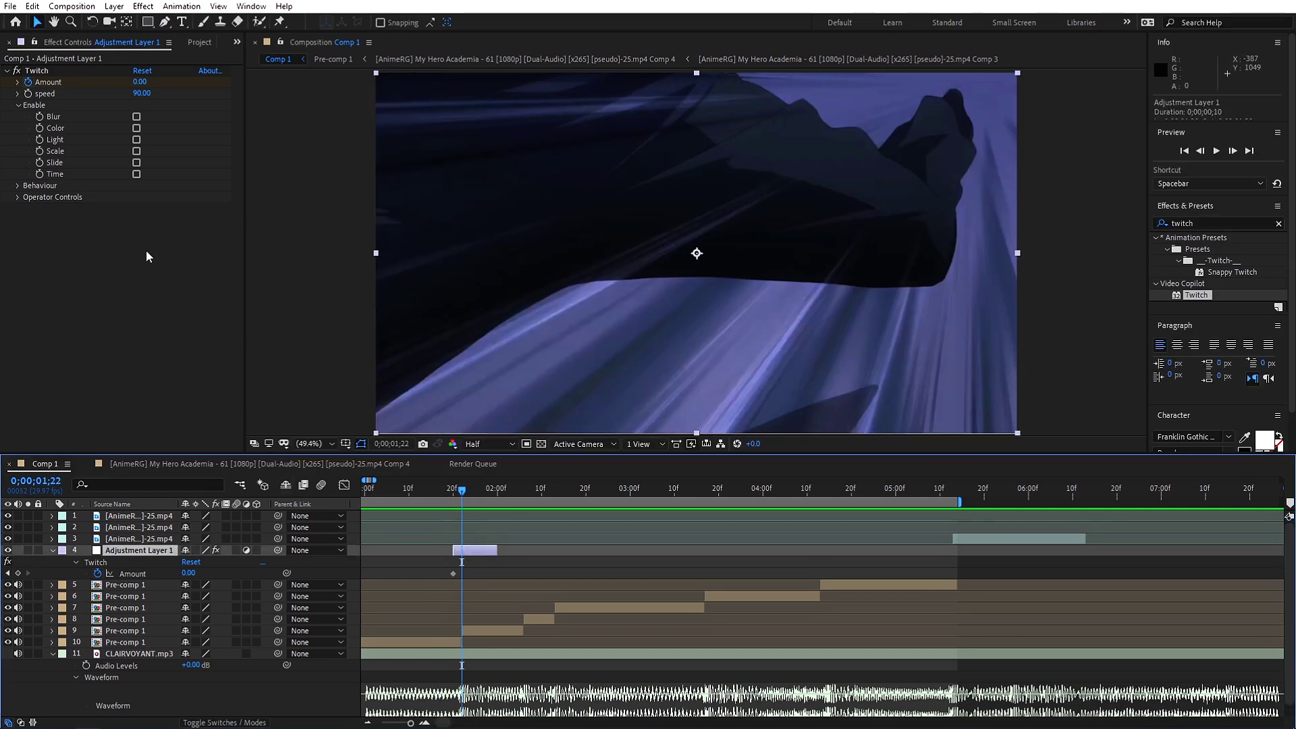
pyautogui.click(136, 163)
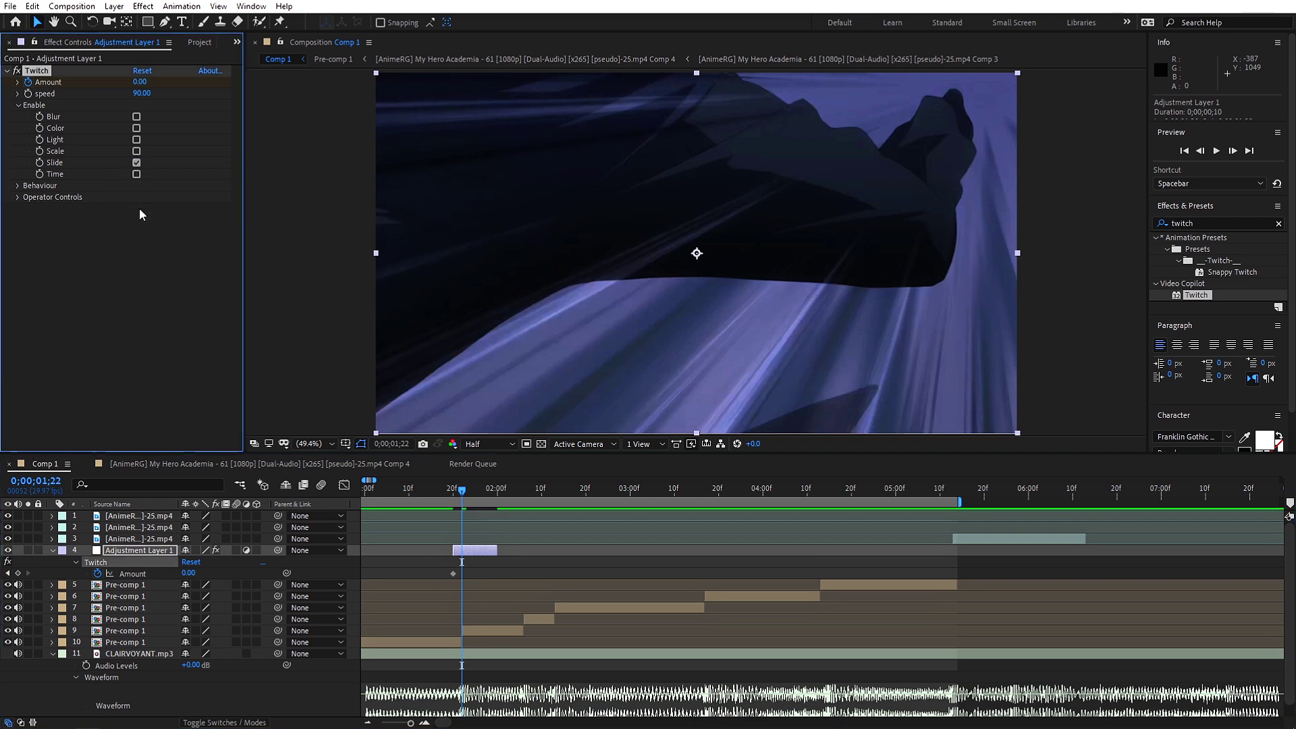
pyautogui.click(19, 106)
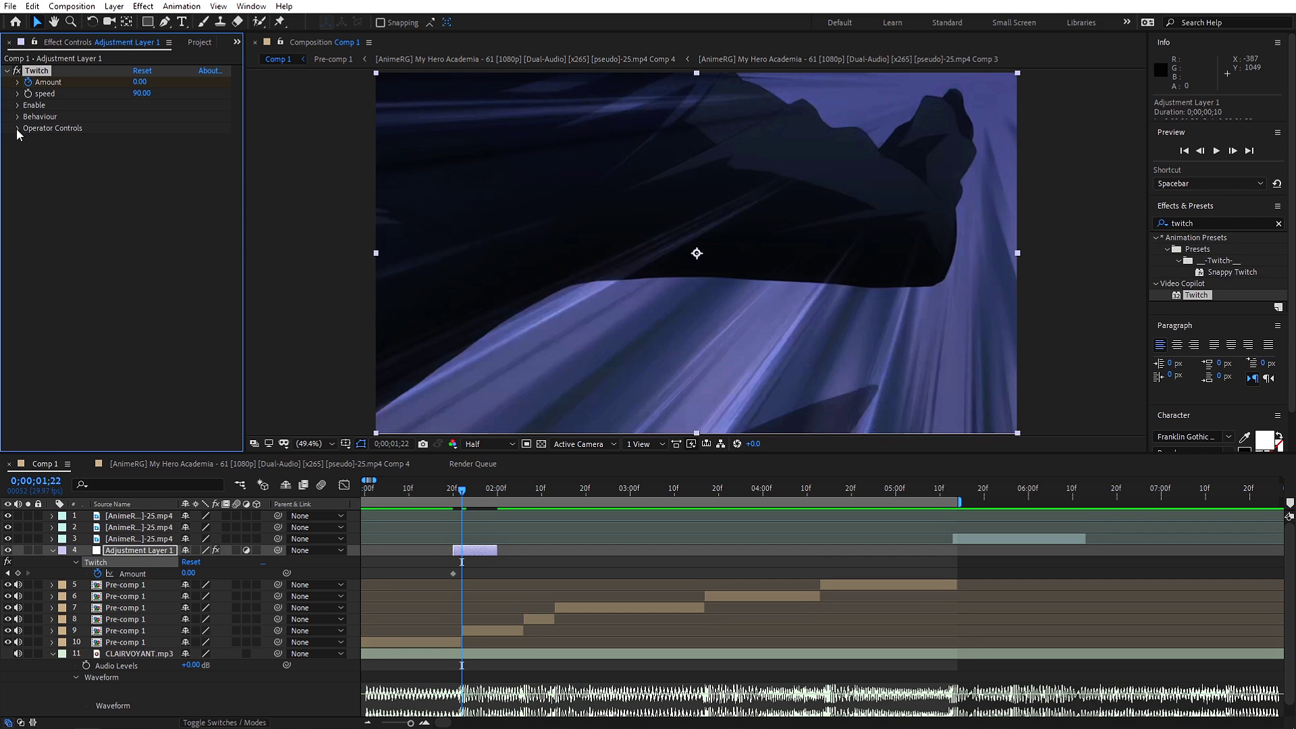
pyautogui.click(18, 129)
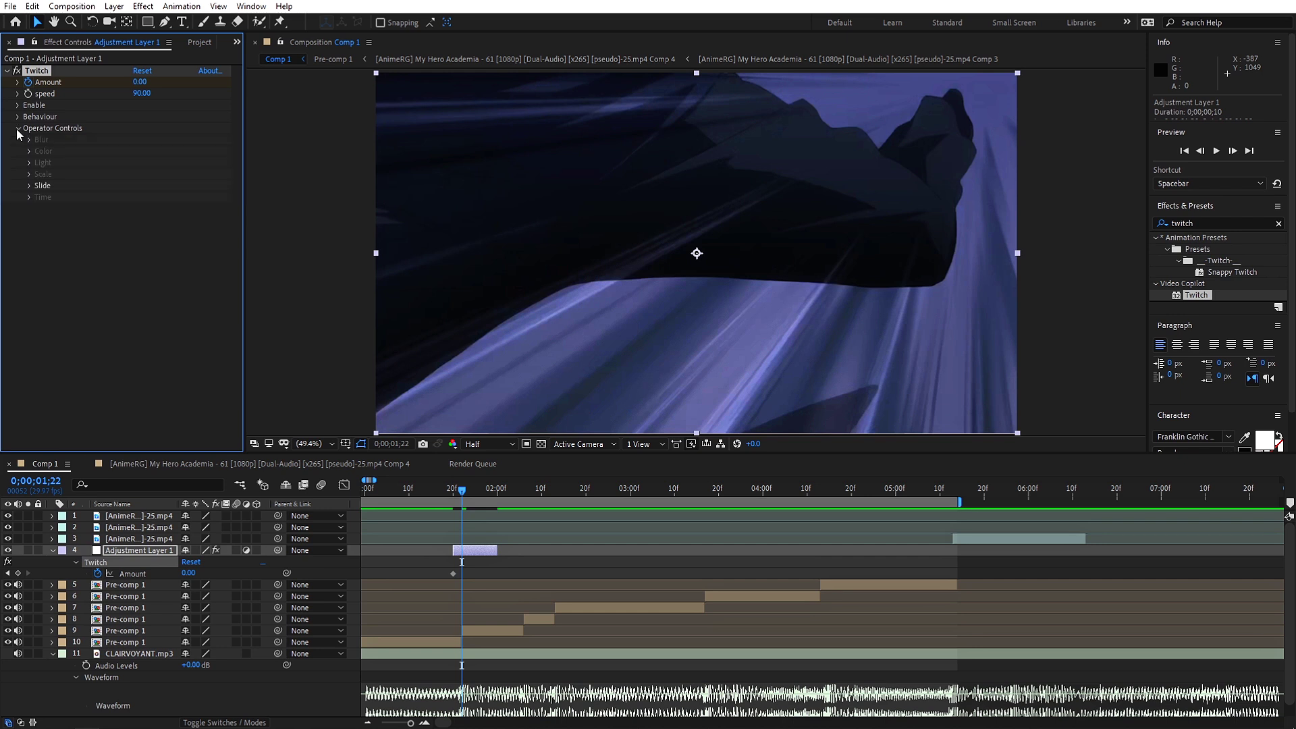
pyautogui.click(30, 185)
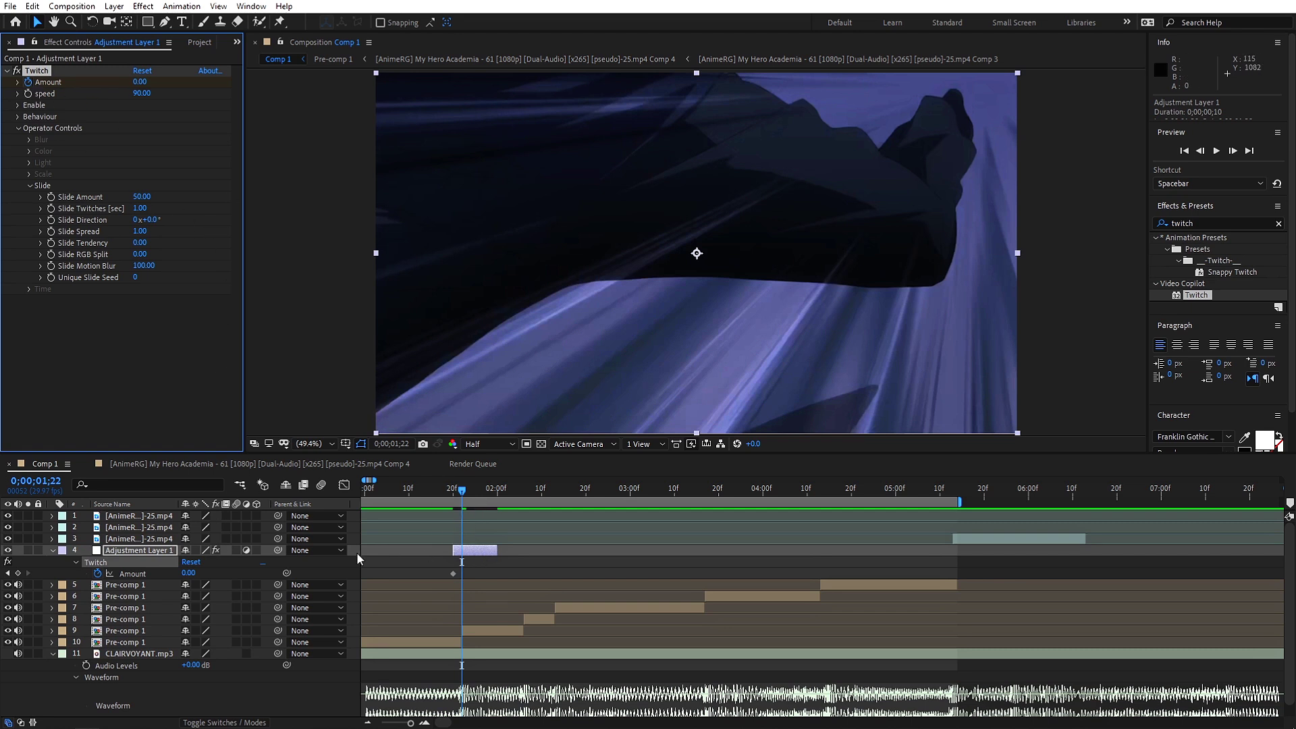
pyautogui.click(18, 573)
pyautogui.click(493, 487)
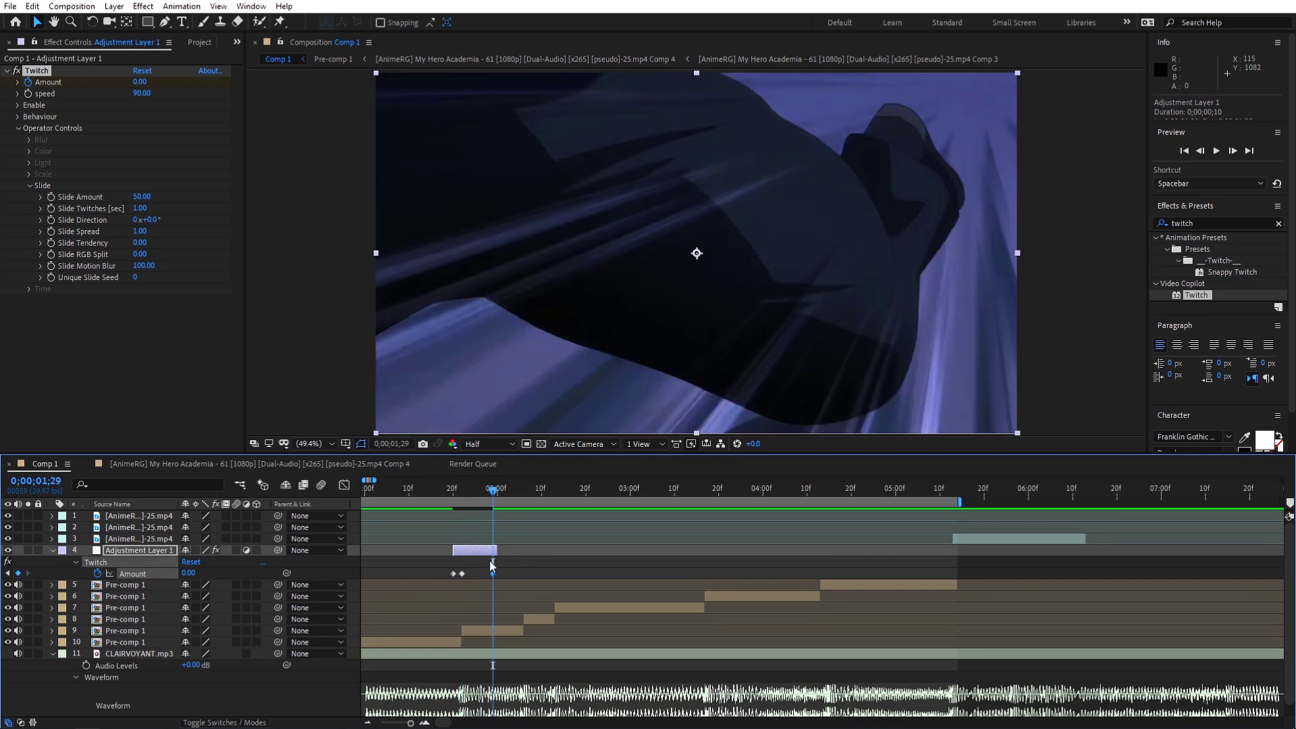
# Set the middle Amount keyframe at 0;00;01;22 to 150
pyautogui.press('j')
pyautogui.press('j')
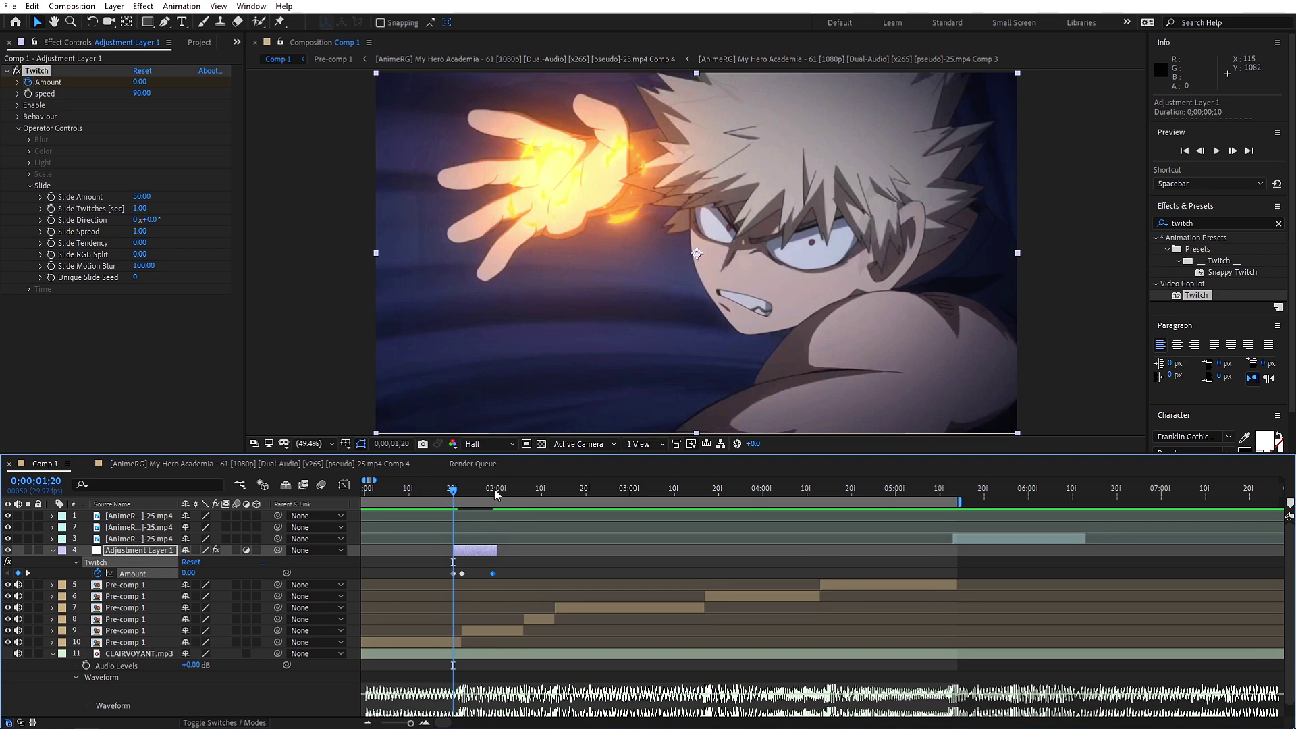
pyautogui.press('k')
pyautogui.press('k')
pyautogui.click(462, 494)
pyautogui.click(139, 82)
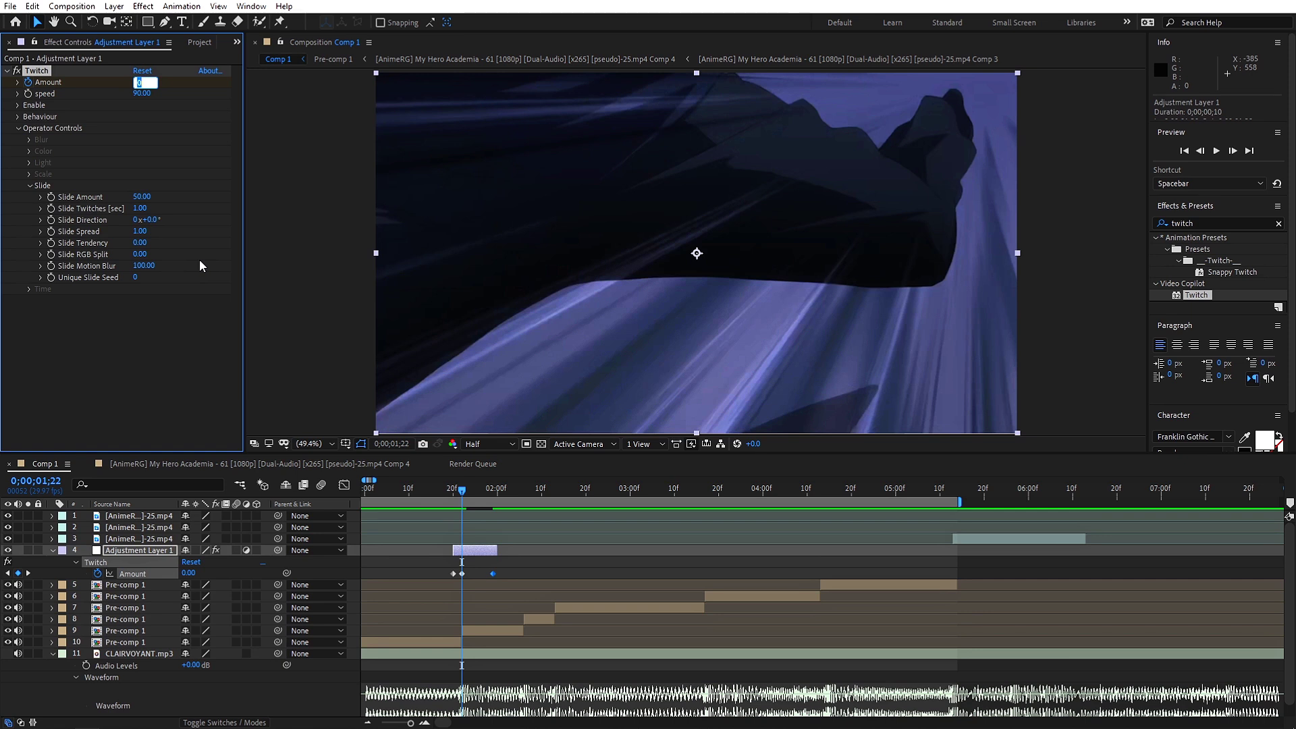
pyautogui.write('150')
pyautogui.press('Return')
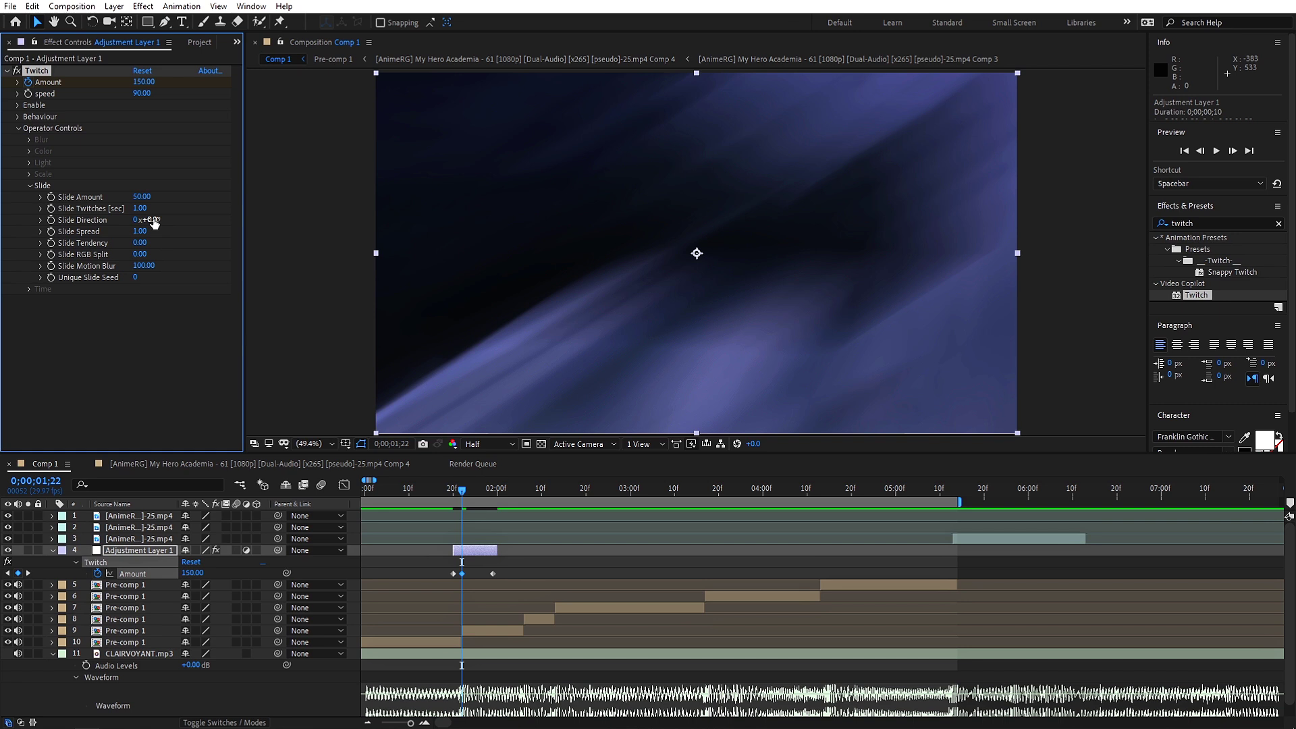
# Set Twitch Slide Direction to 180° and Slide Spread to 0.30, then select the peak Amount keyframe
pyautogui.click(153, 221)
pyautogui.write('180')
pyautogui.press('Return')
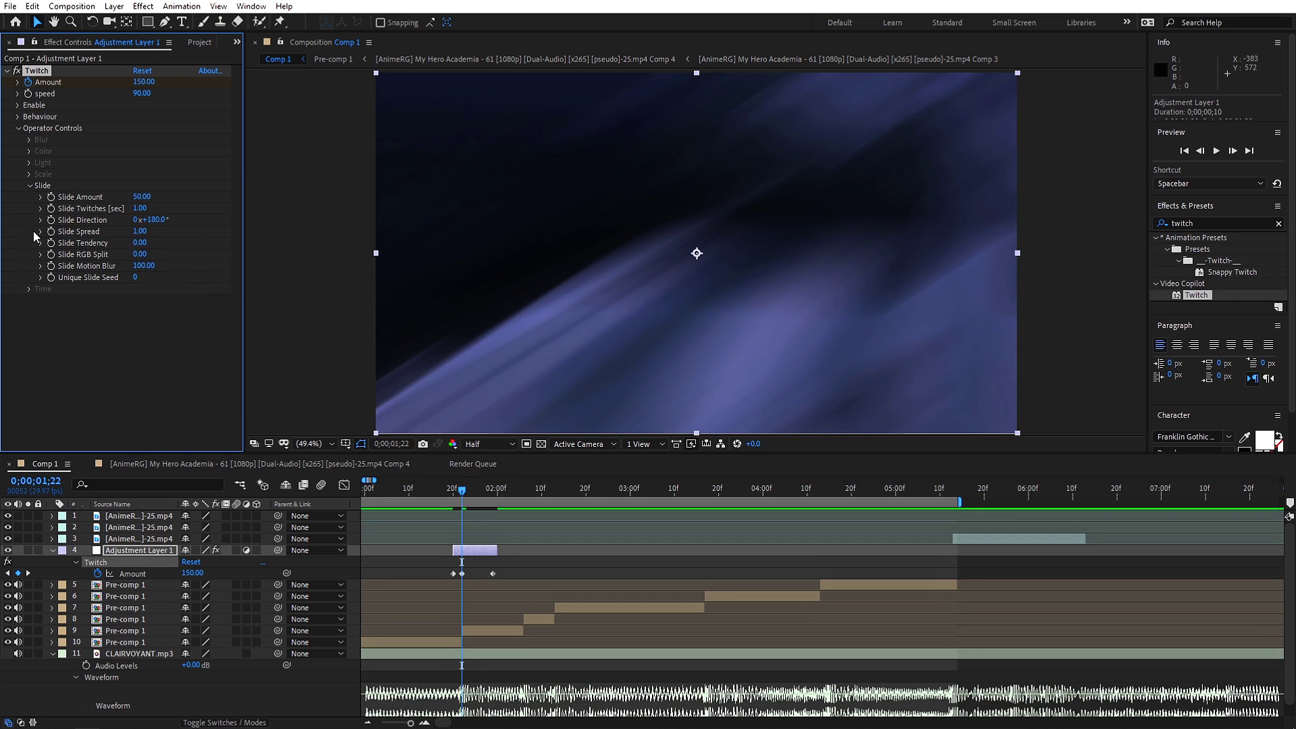
pyautogui.click(137, 231)
pyautogui.write('0.3')
pyautogui.press('Return')
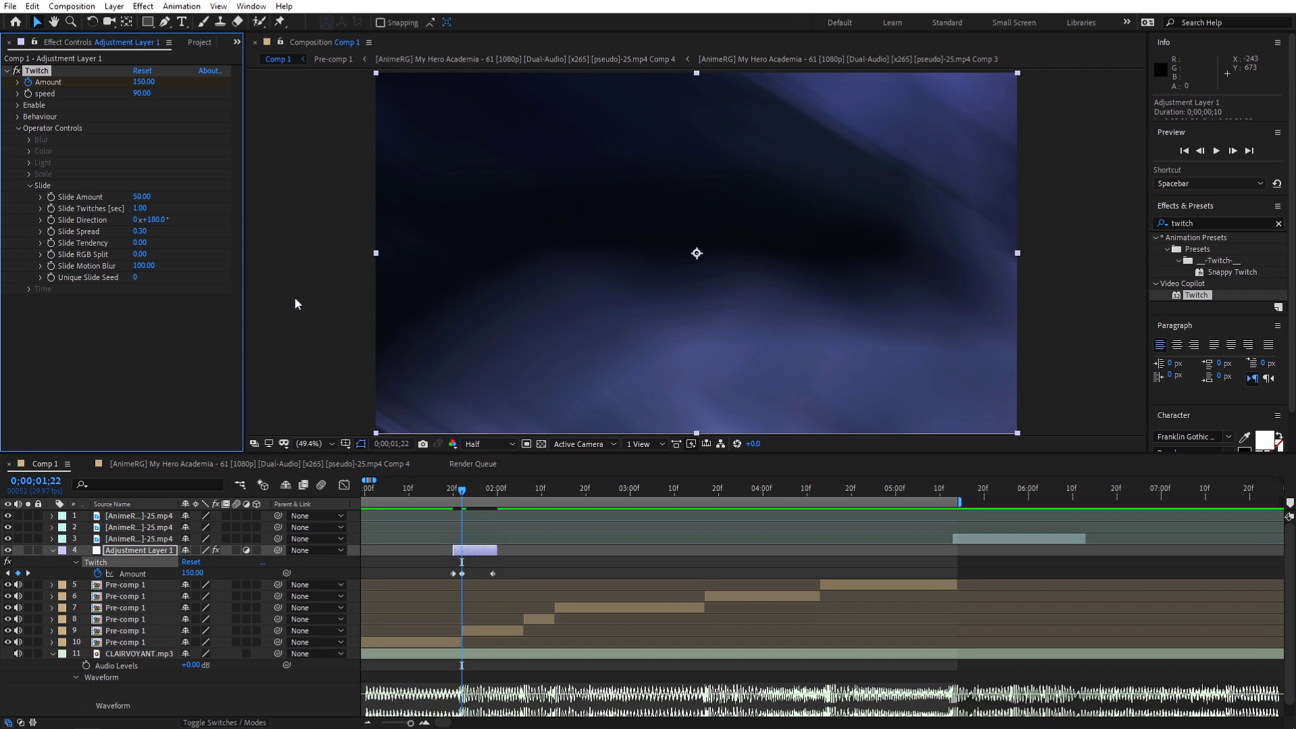
pyautogui.click(462, 573)
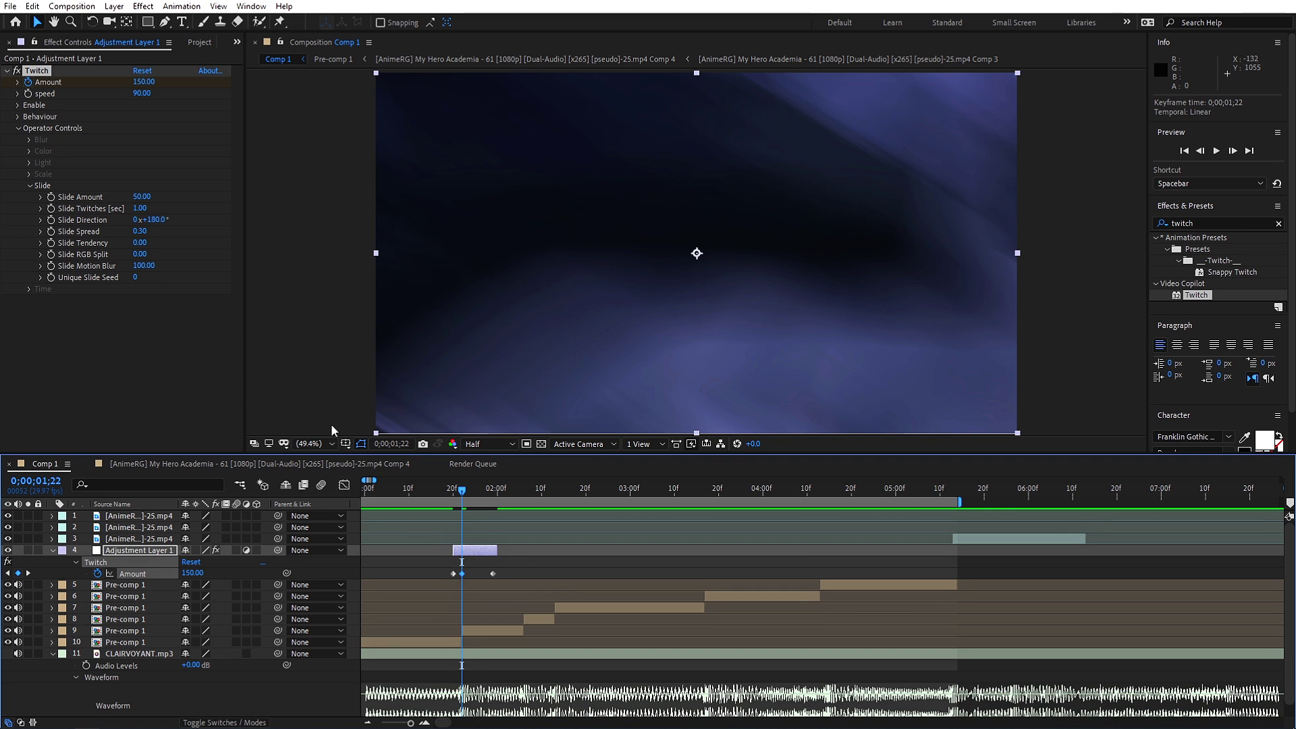
pyautogui.click(345, 485)
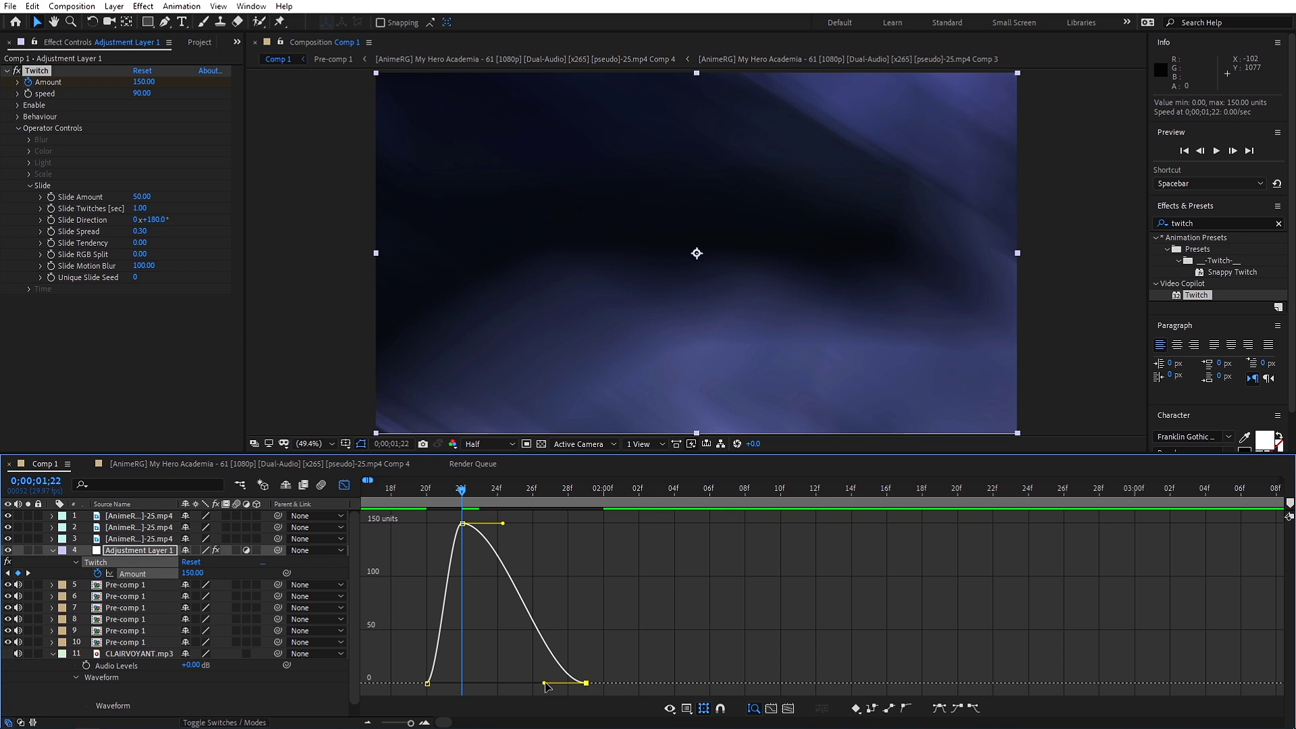
# Drag the Amount keyframes' bezier handles into a sharp 150 spike with a quick rise and long falloff
pyautogui.moveTo(544, 685); pyautogui.dragTo(501, 674)
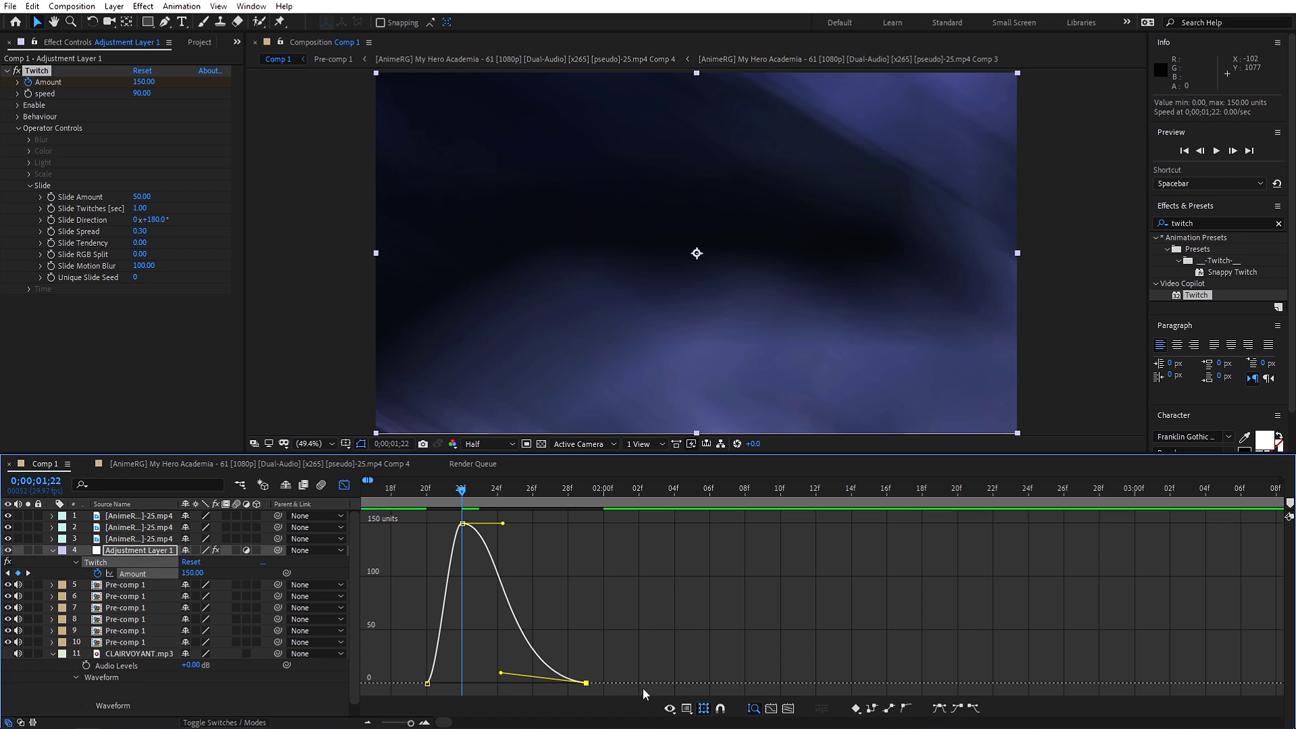
pyautogui.click(503, 524)
pyautogui.moveTo(503, 525); pyautogui.dragTo(459, 542)
pyautogui.click(428, 683)
pyautogui.moveTo(438, 683); pyautogui.dragTo(460, 684)
pyautogui.click(409, 489)
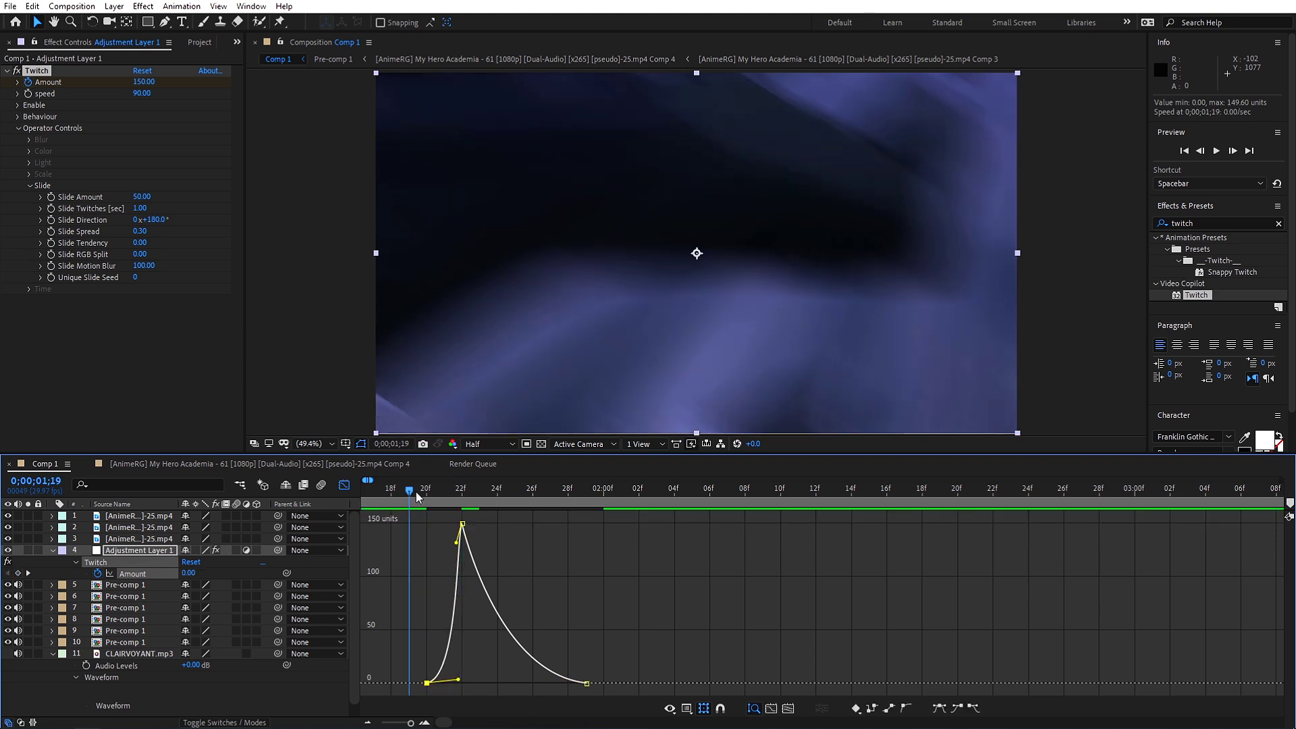
pyautogui.click(344, 485)
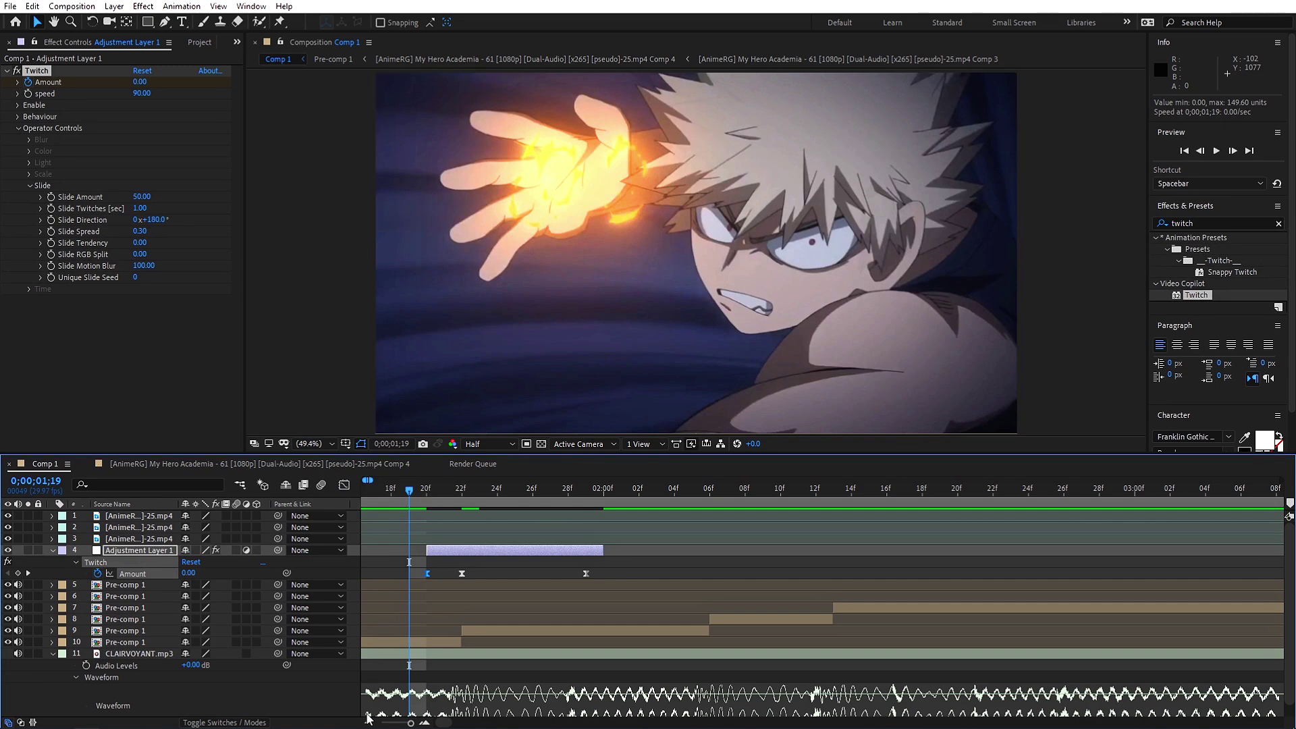
# Zoom the timeline out and preview the Twitch transition several times between 0;00;01;15 and 0;00;01;24
pyautogui.scroll(-5, 368, 721)
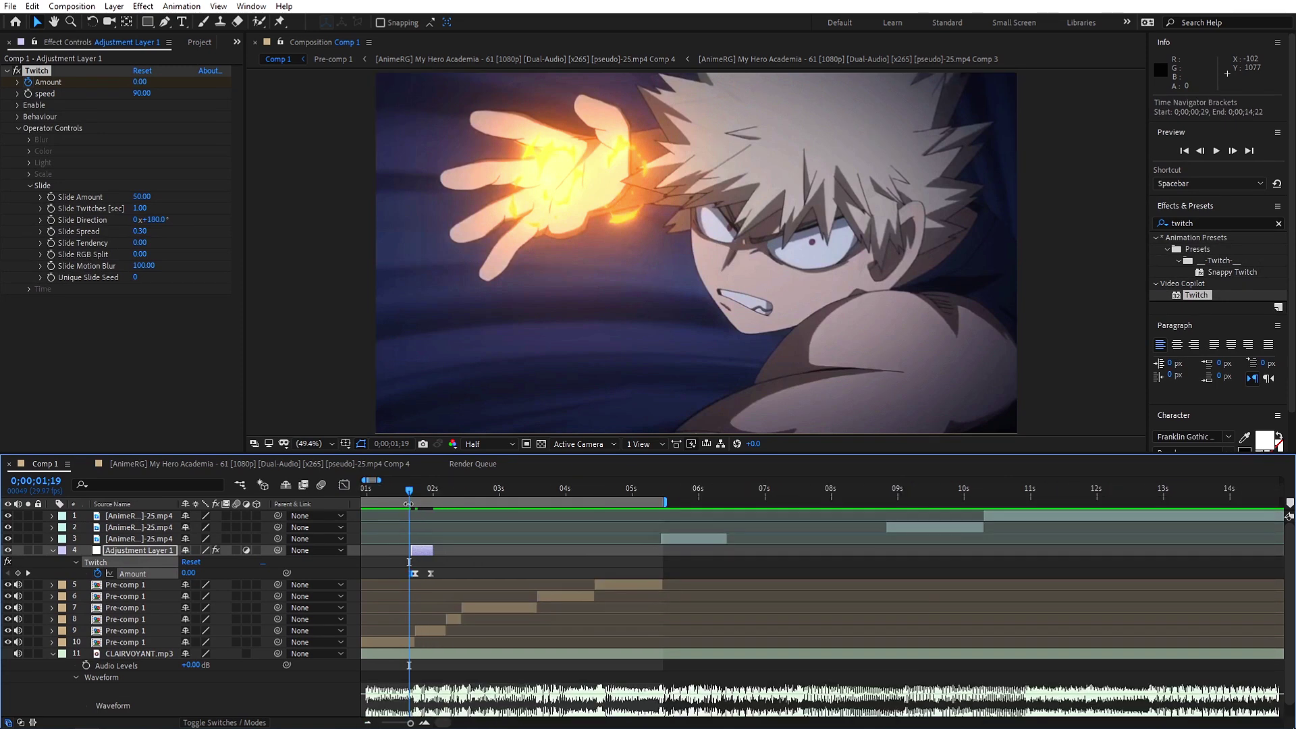
pyautogui.click(372, 497)
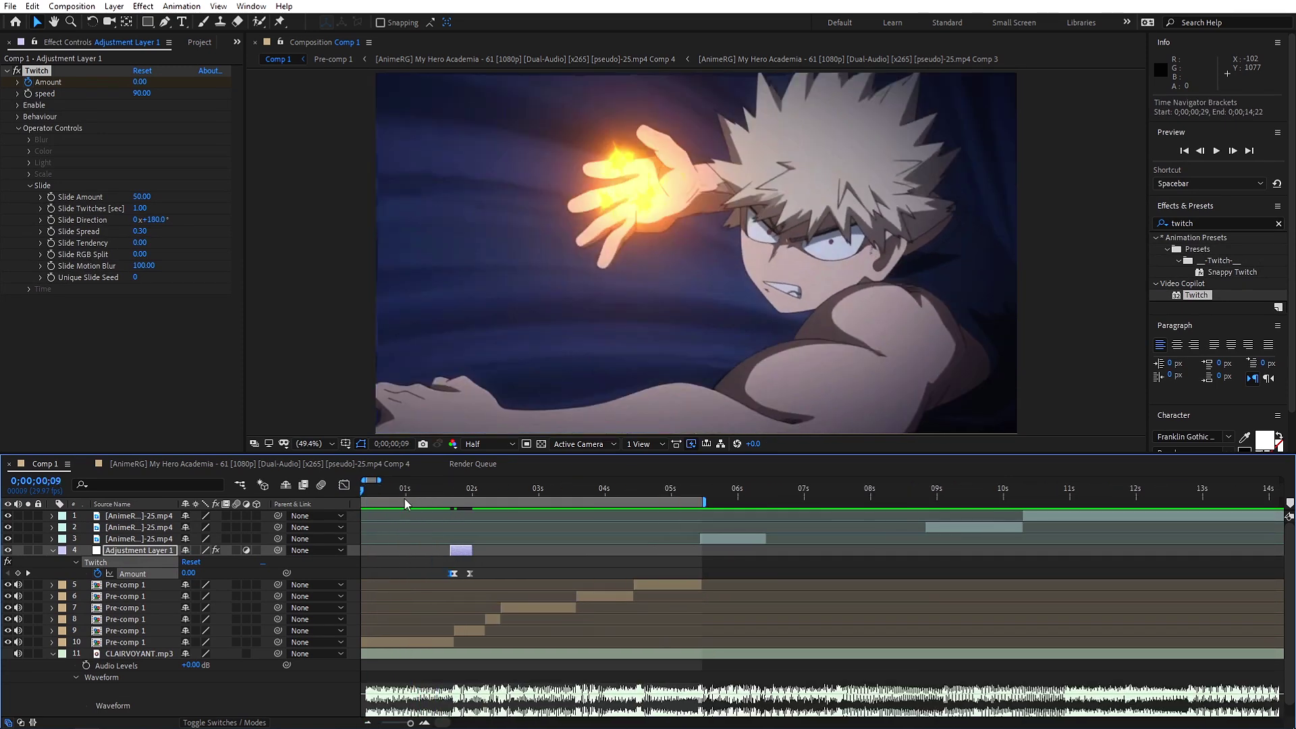
pyautogui.click(428, 500)
pyautogui.press('space')
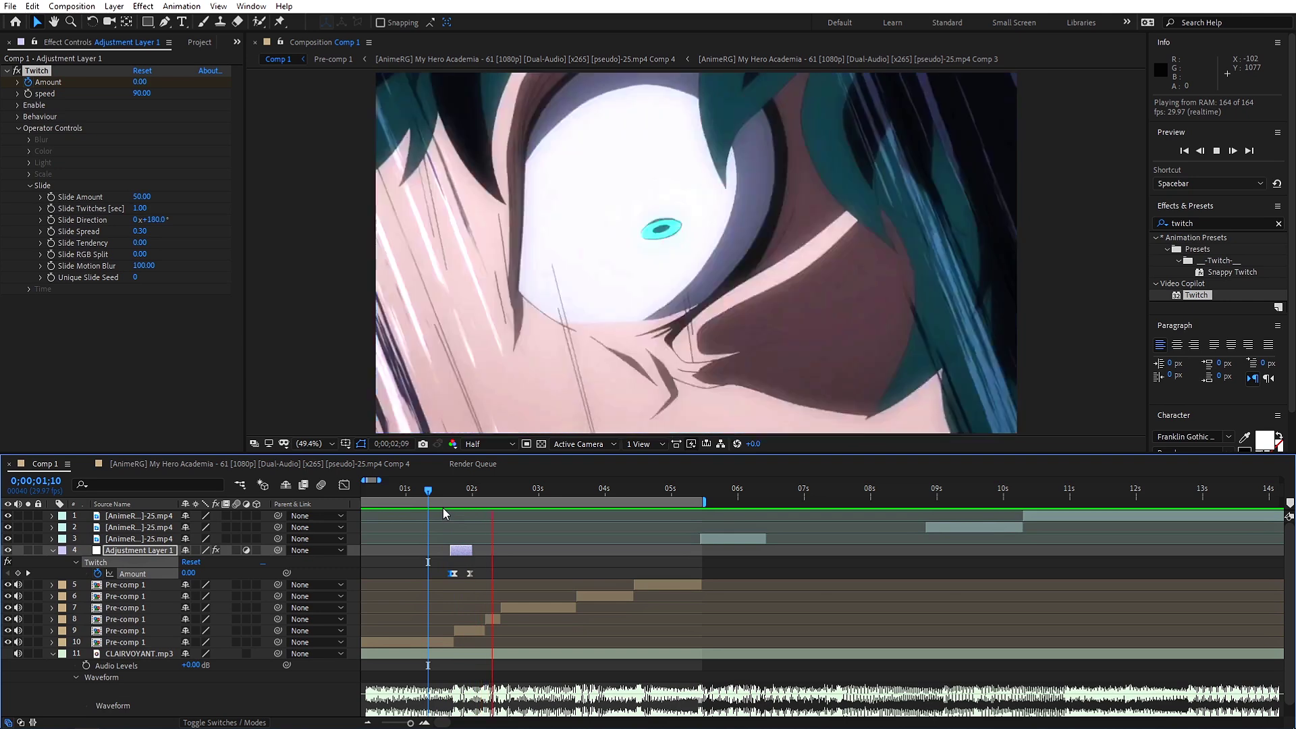
pyautogui.click(424, 496)
pyautogui.press('space')
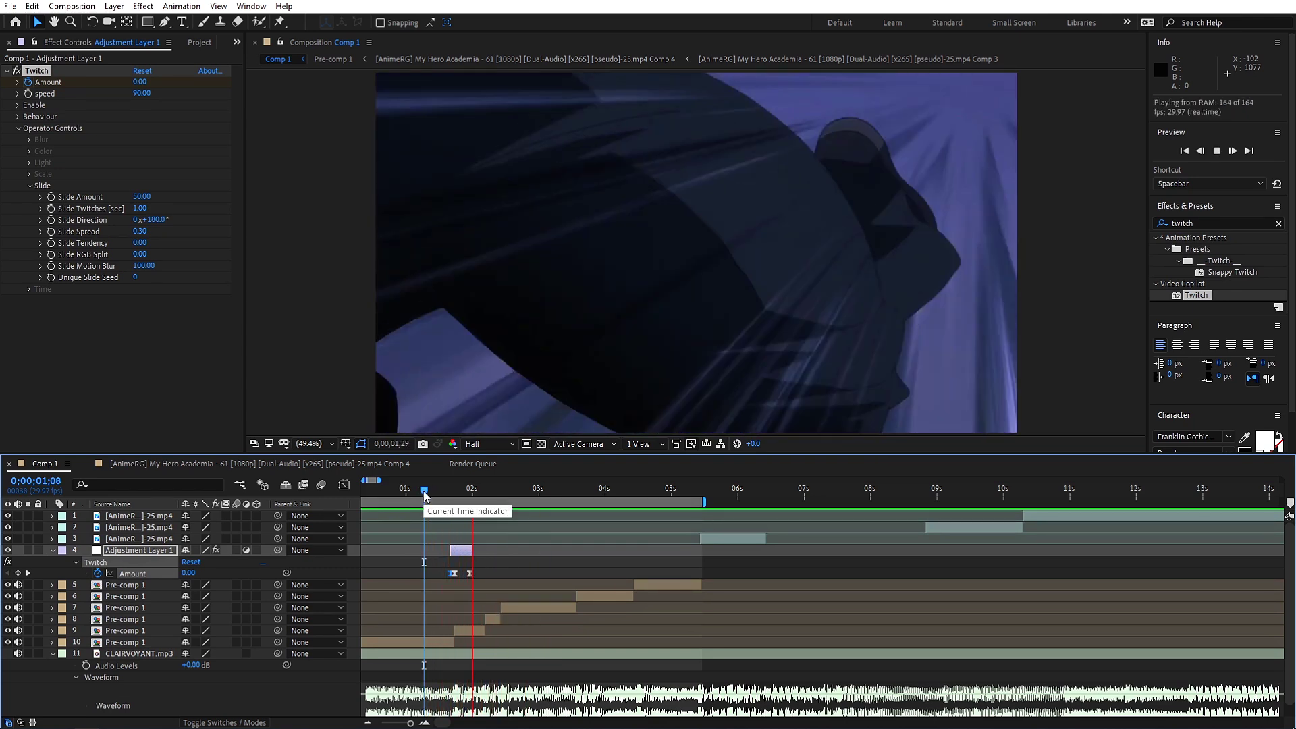
pyautogui.click(457, 499)
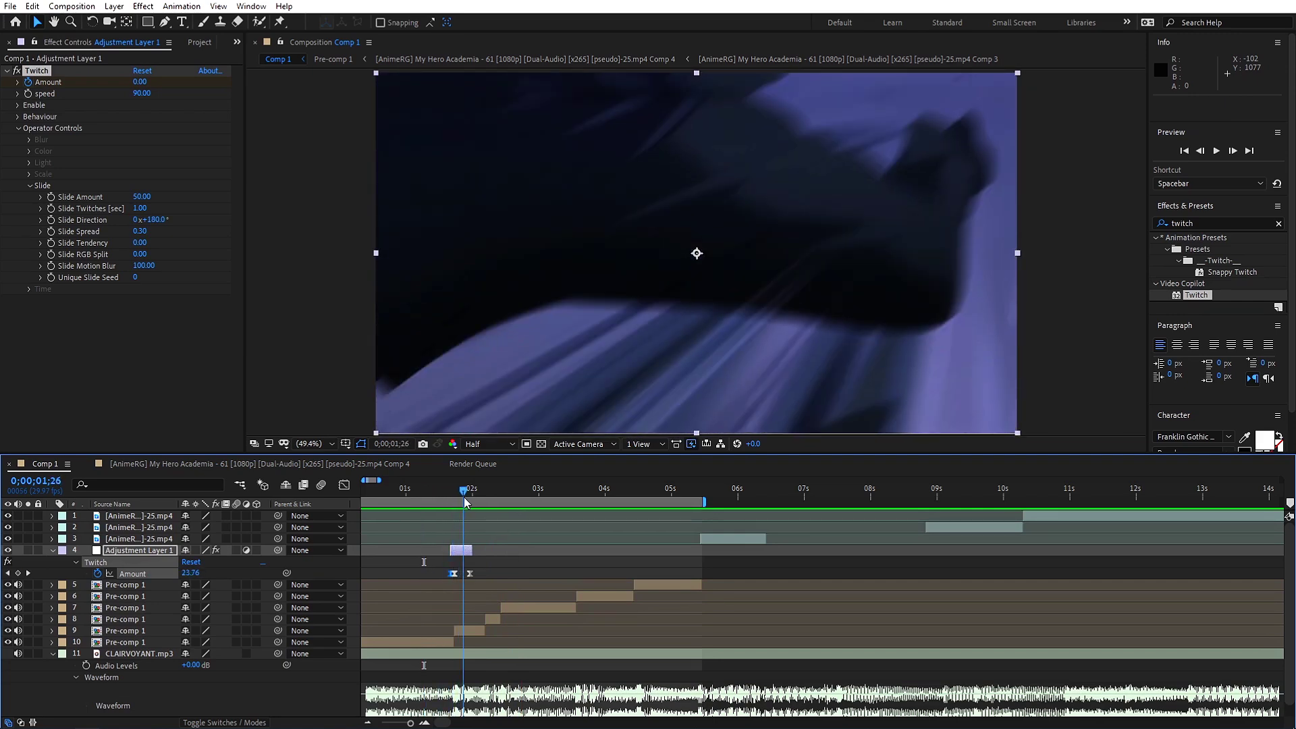
pyautogui.click(439, 498)
pyautogui.press('space')
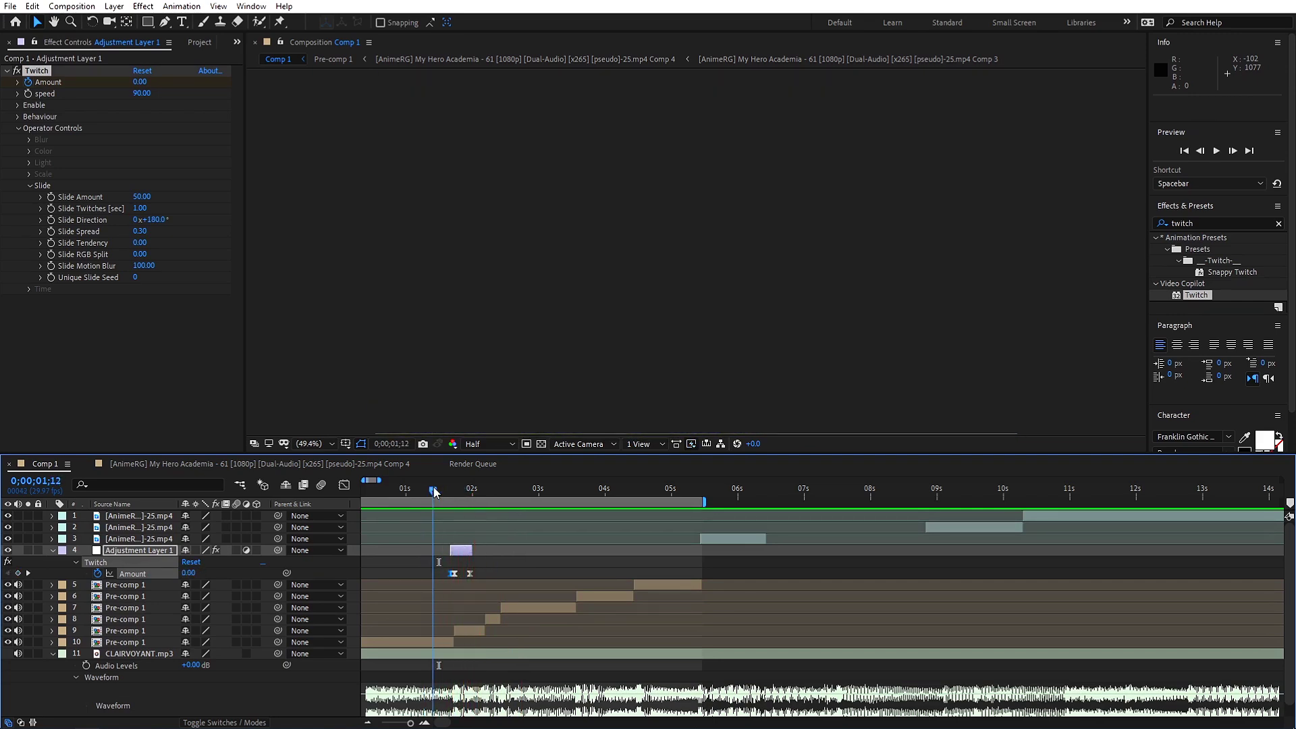
pyautogui.click(451, 493)
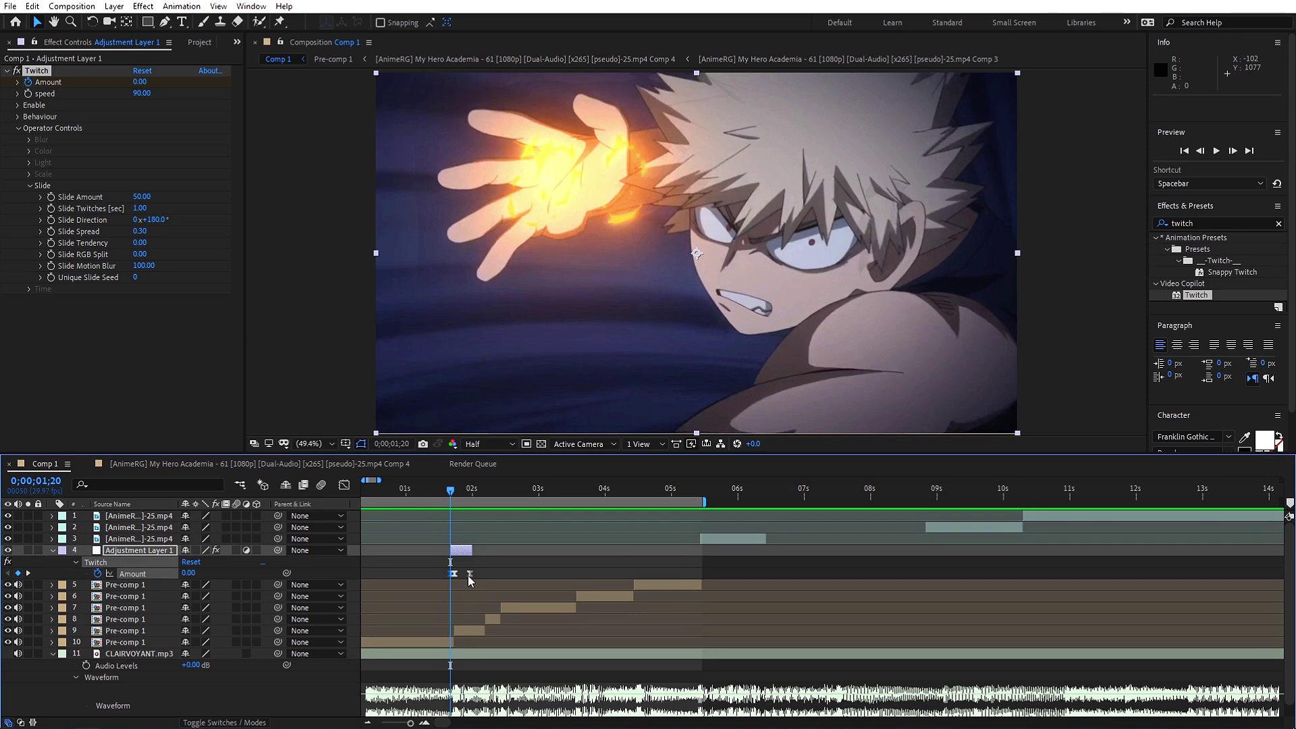
pyautogui.hotkey('shift', 'F3')
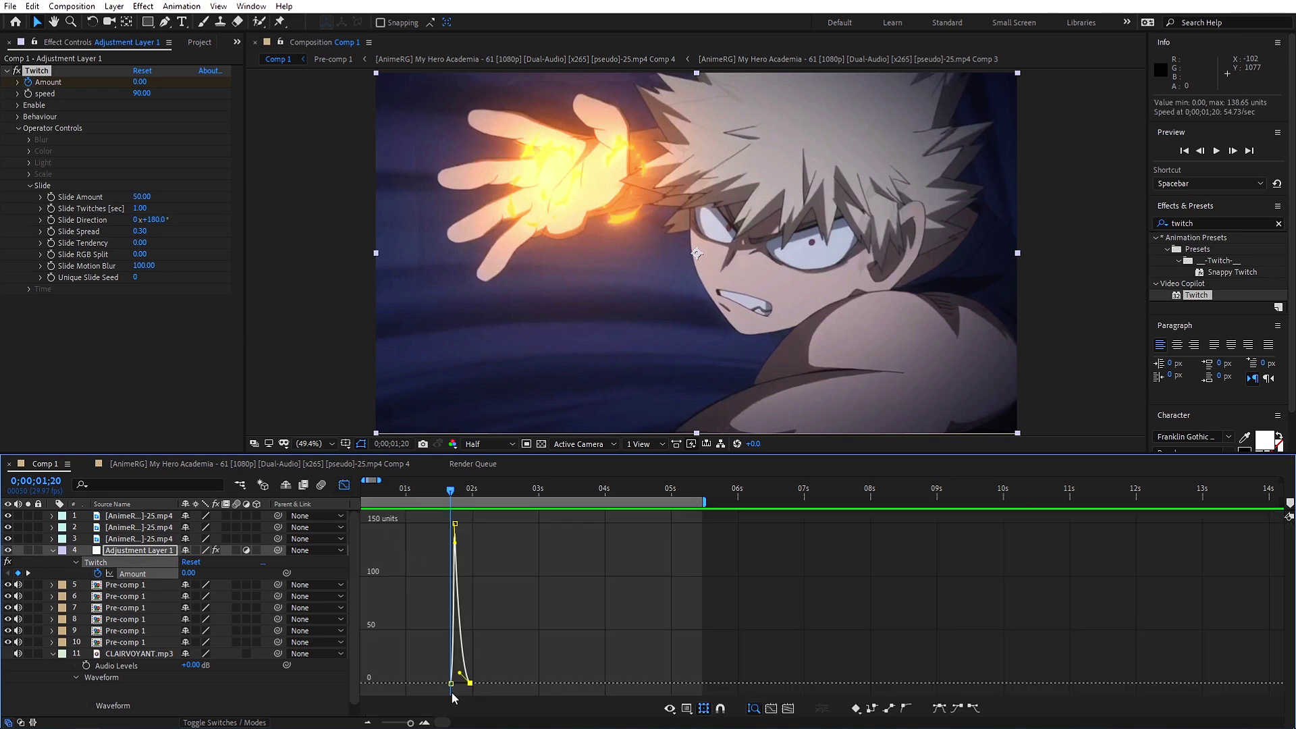
# Flatten the bezier handle into the final zero Amount keyframe, then preview the gentler ease around 19f
pyautogui.click(425, 723)
pyautogui.moveTo(524, 674); pyautogui.dragTo(469, 688)
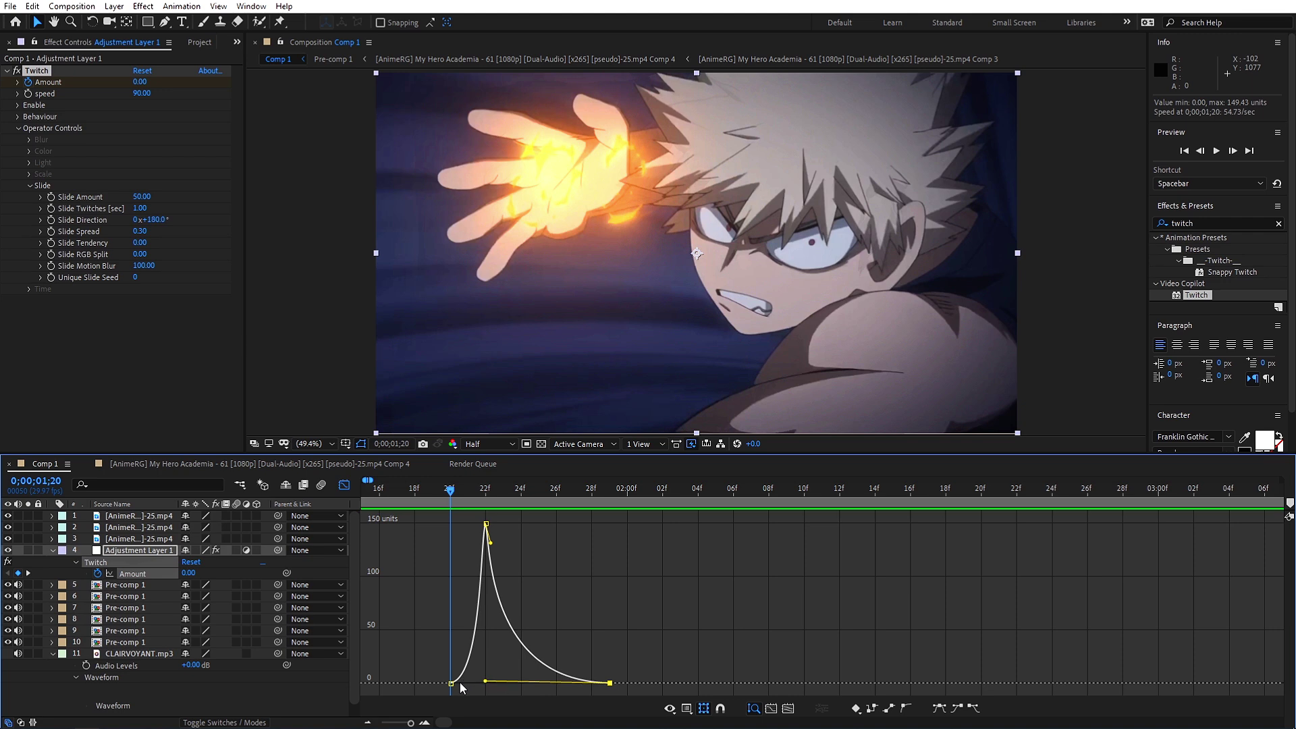
pyautogui.press('space')
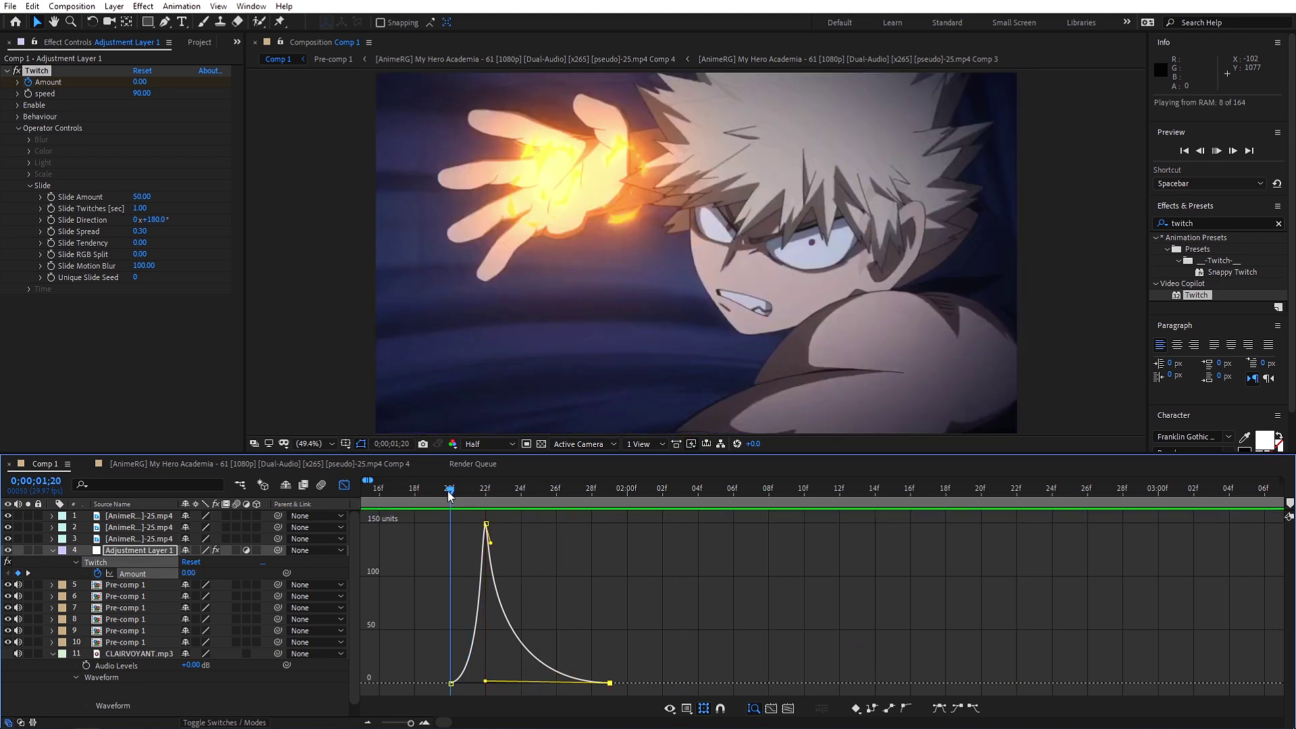
pyautogui.moveTo(450, 495); pyautogui.dragTo(397, 489)
pyautogui.click(433, 499)
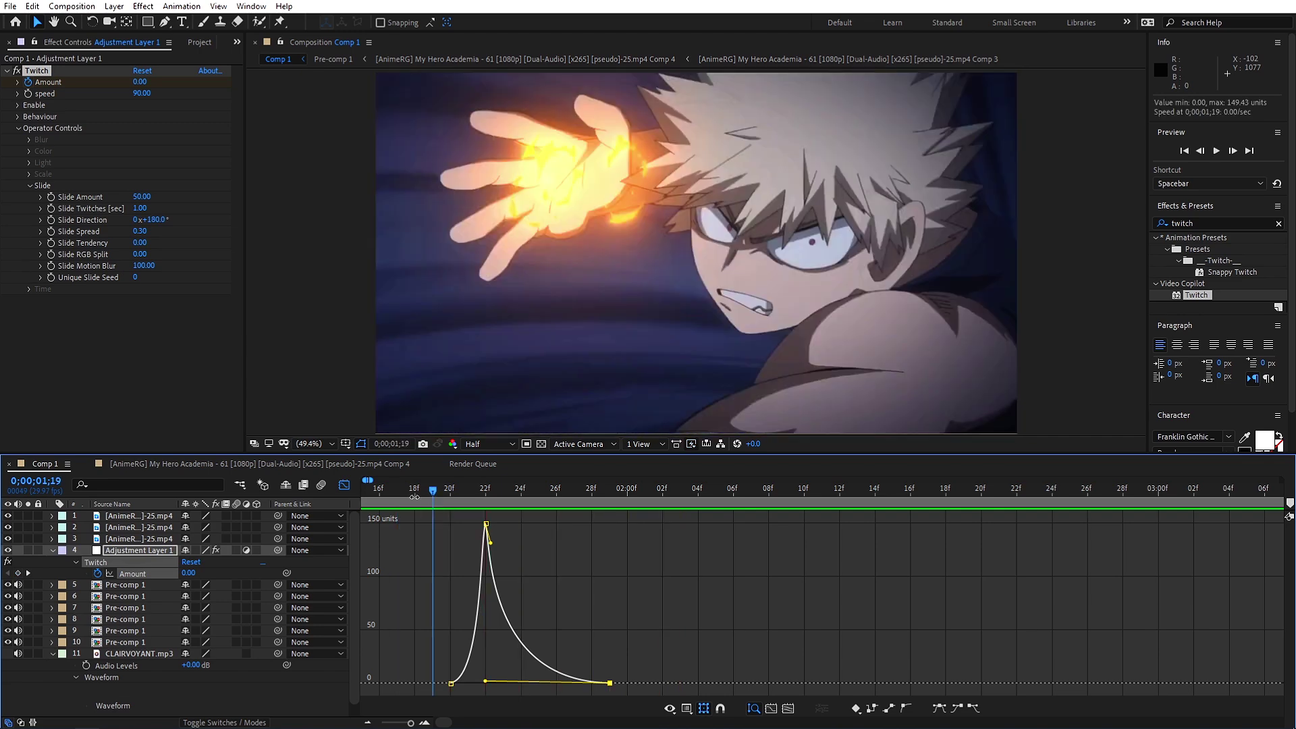
pyautogui.click(345, 485)
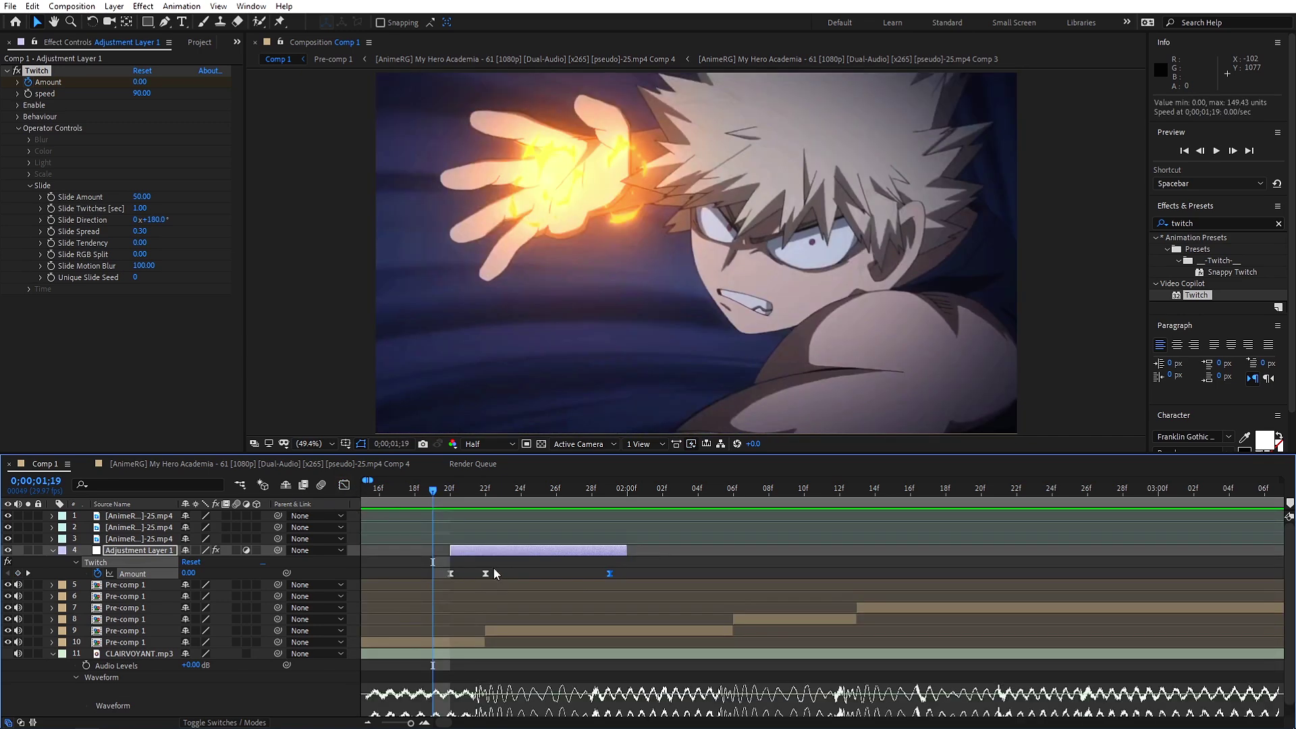
# Preview the transition on an eight-second timeline view and save the project
pyautogui.click(368, 722)
pyautogui.click(368, 722)
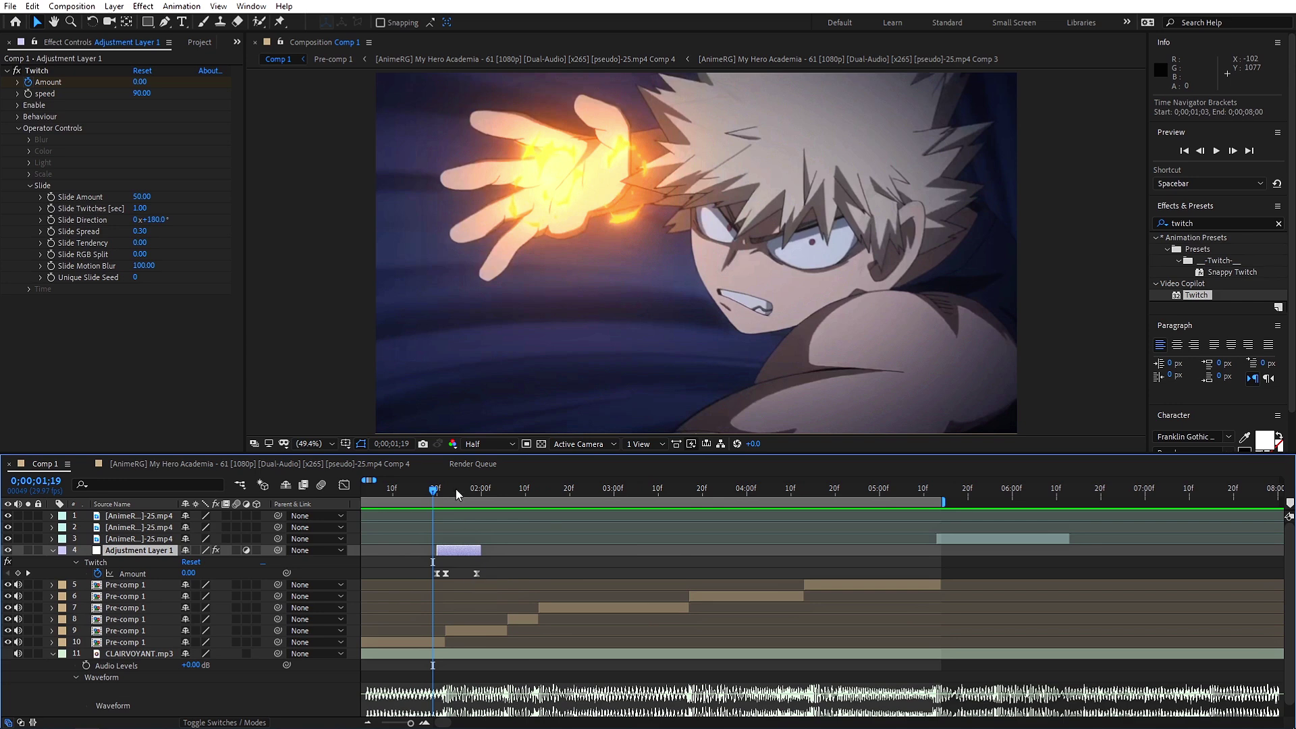
pyautogui.press('space')
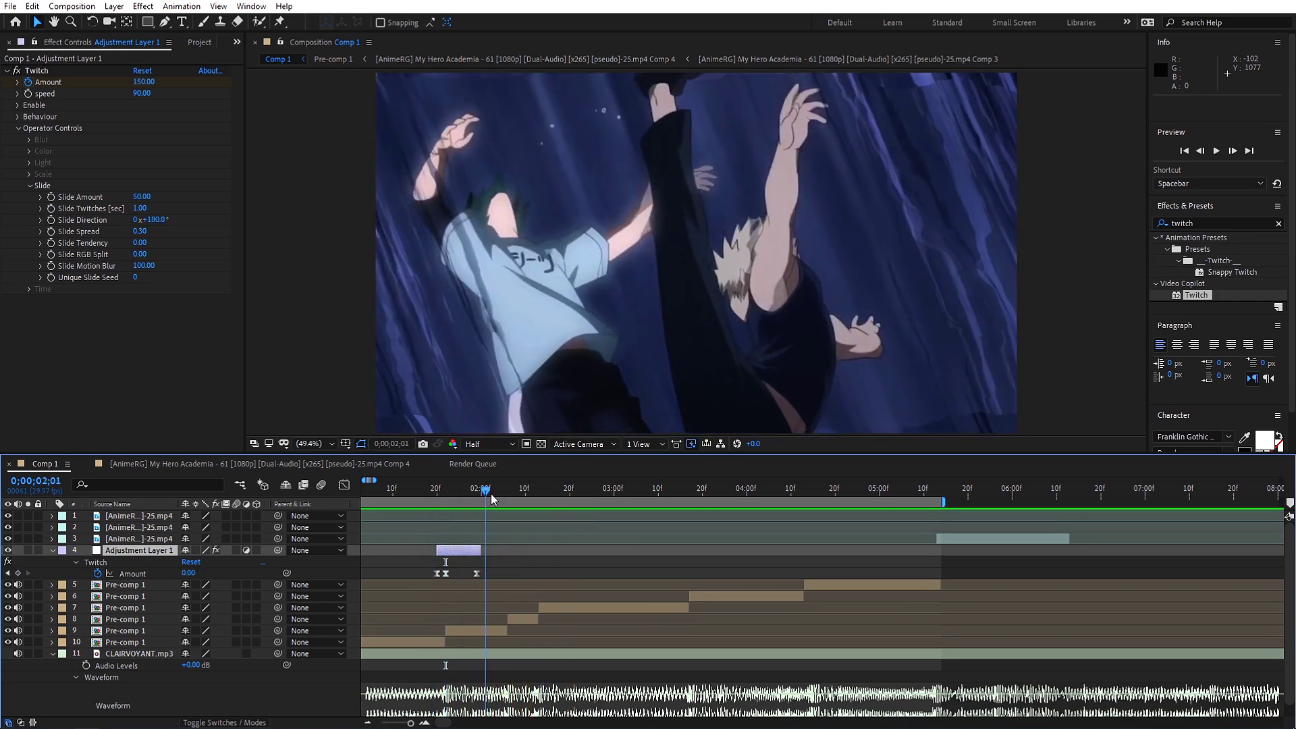
pyautogui.press('space')
pyautogui.hotkey('ctrl', 's')
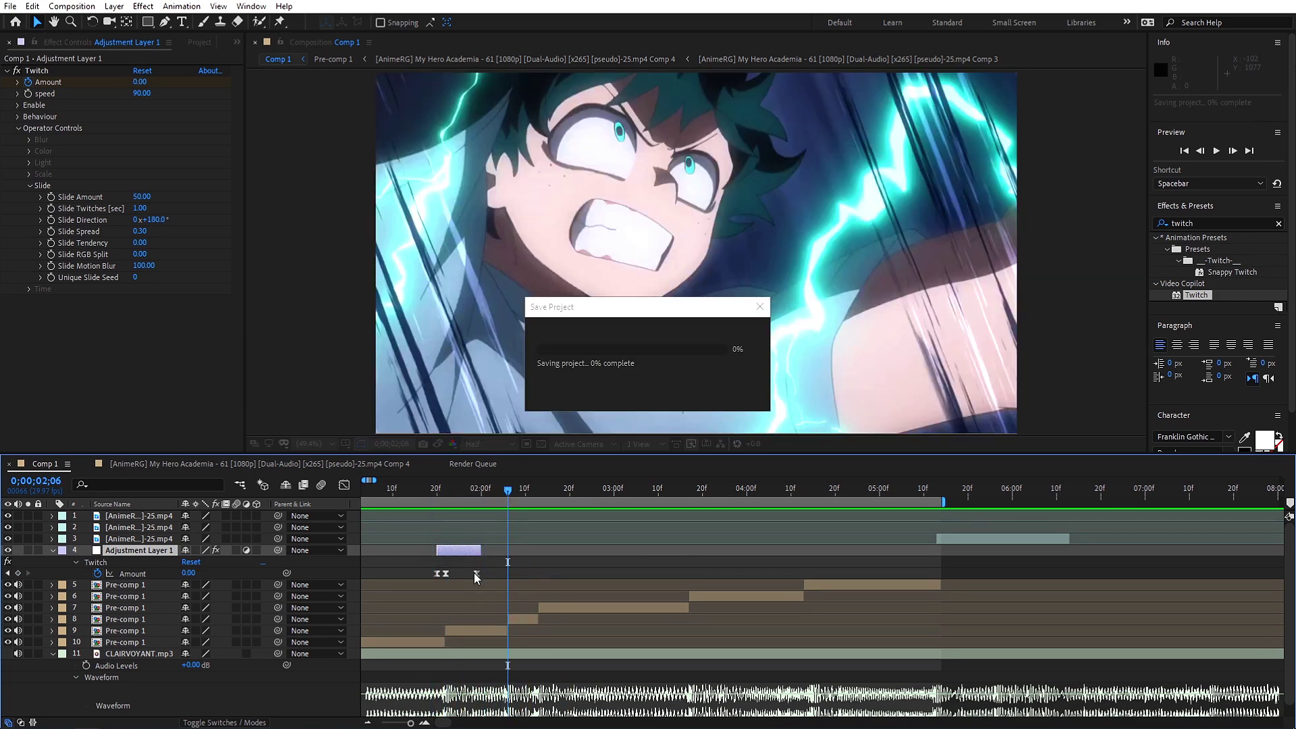
# Duplicate the Twitch adjustment layer and move the copy to start at the 0;00;02;06 cut
pyautogui.hotkey('ctrl', 'd')
pyautogui.moveTo(455, 553); pyautogui.dragTo(515, 558)
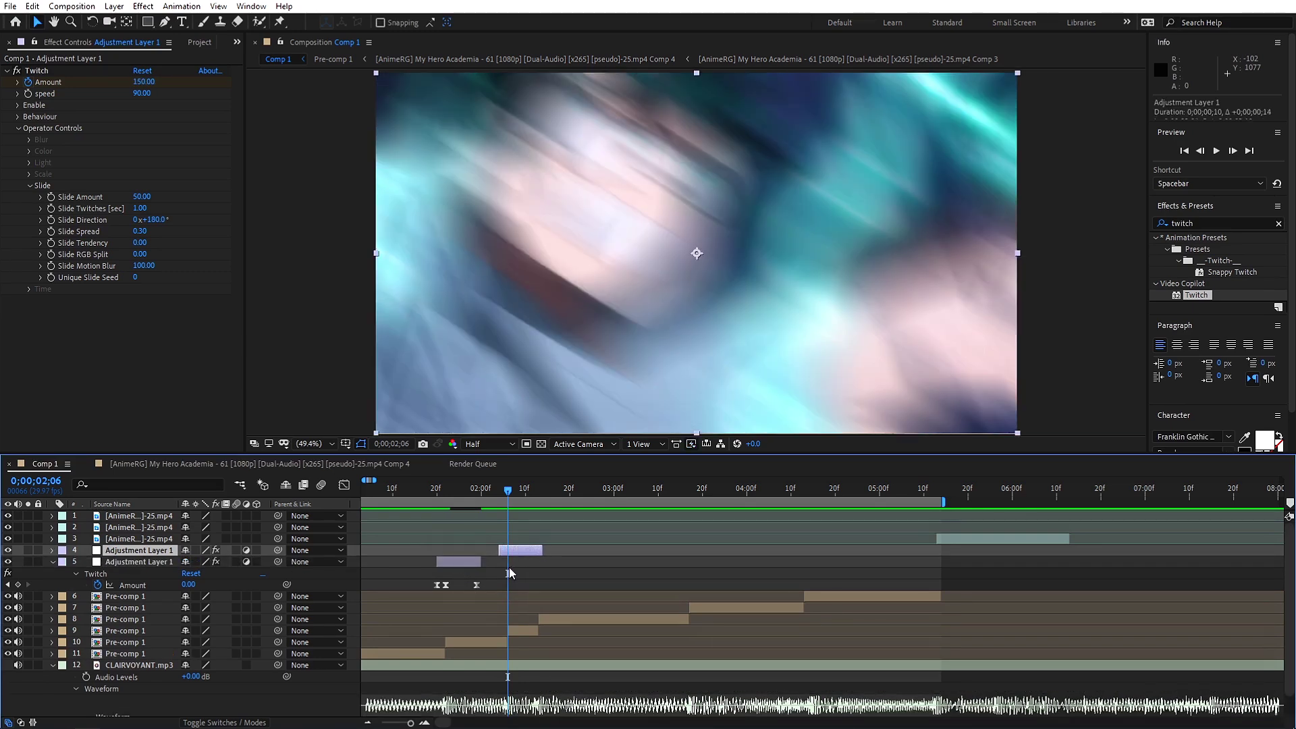
pyautogui.press('u')
pyautogui.press('u')
# Place another Twitch layer copy at the 0;00;02;13 cut and play back the three transitions
pyautogui.scroll(-1, 547, 594)
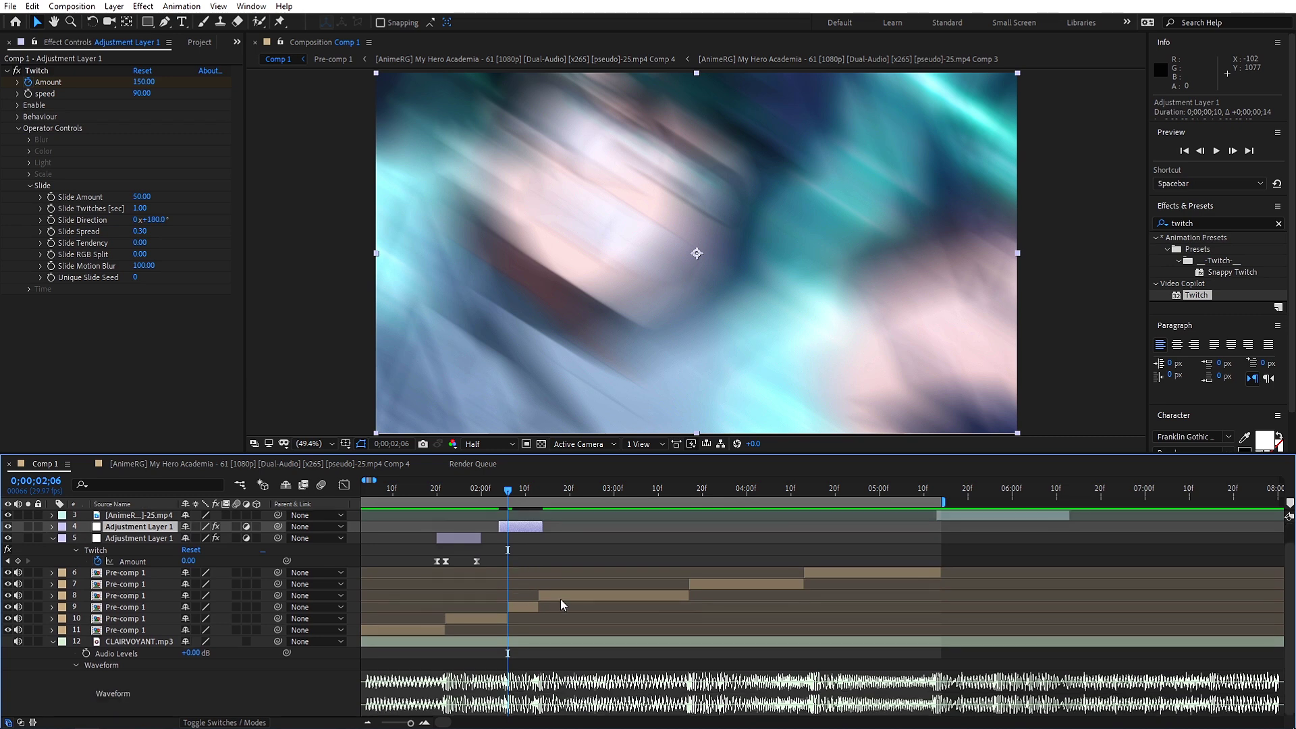
pyautogui.click(539, 493)
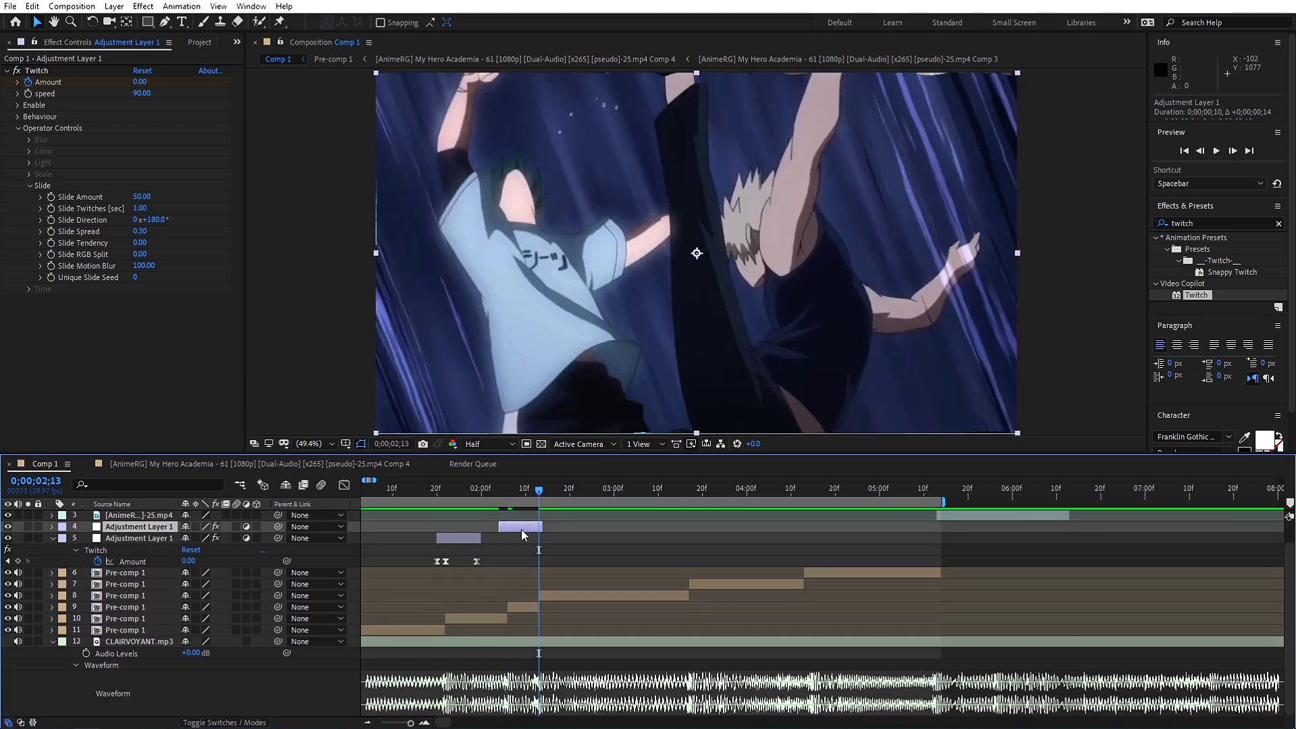
pyautogui.hotkey('ctrl', 'd')
pyautogui.moveTo(521, 530); pyautogui.dragTo(553, 533)
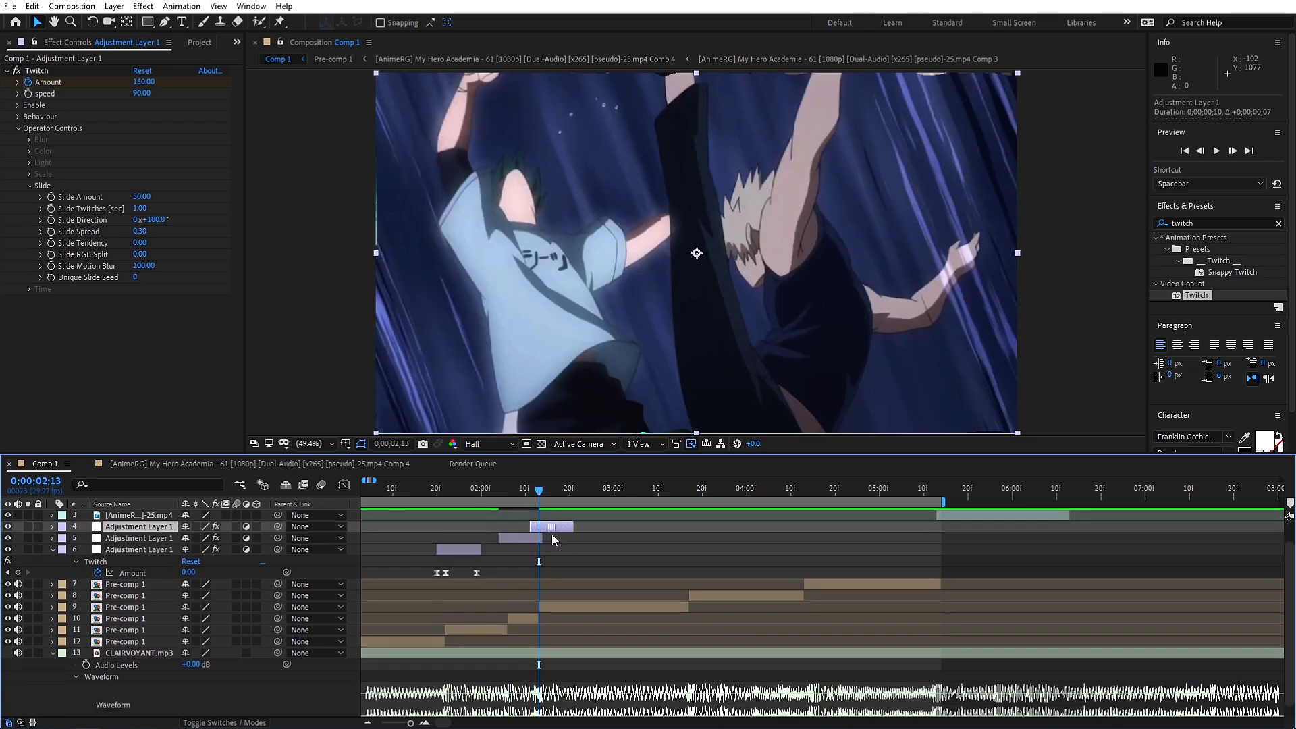
pyautogui.moveTo(538, 490); pyautogui.dragTo(389, 491)
pyautogui.click(376, 501)
pyautogui.press('space')
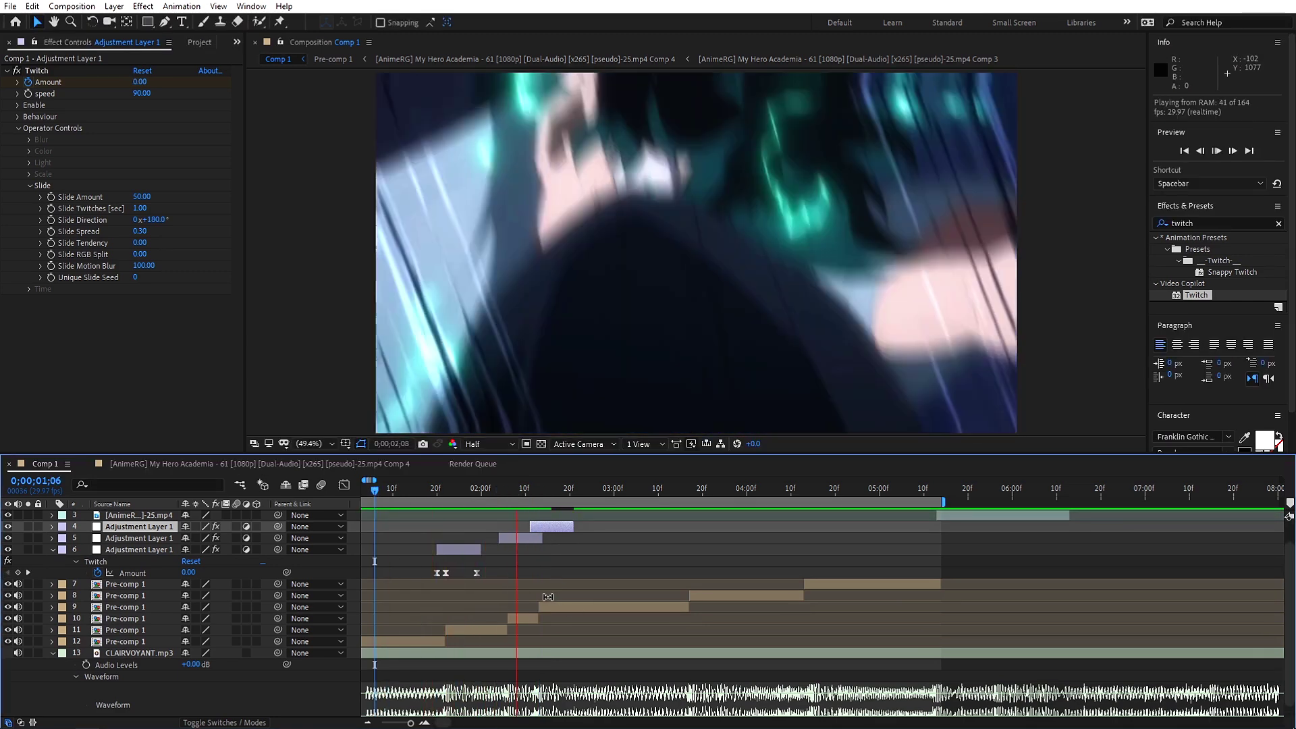
# Replay the preview of the earlier transitions from 01;29
pyautogui.click(477, 500)
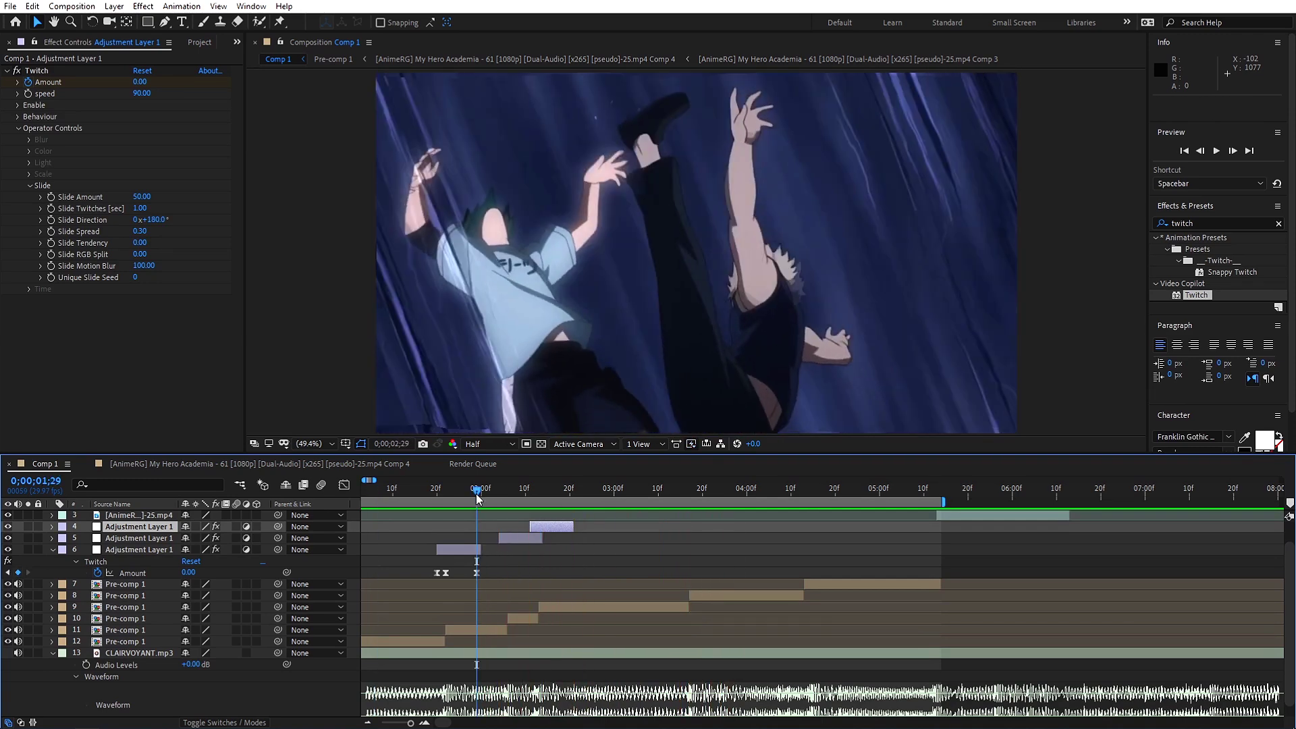
pyautogui.click(477, 500)
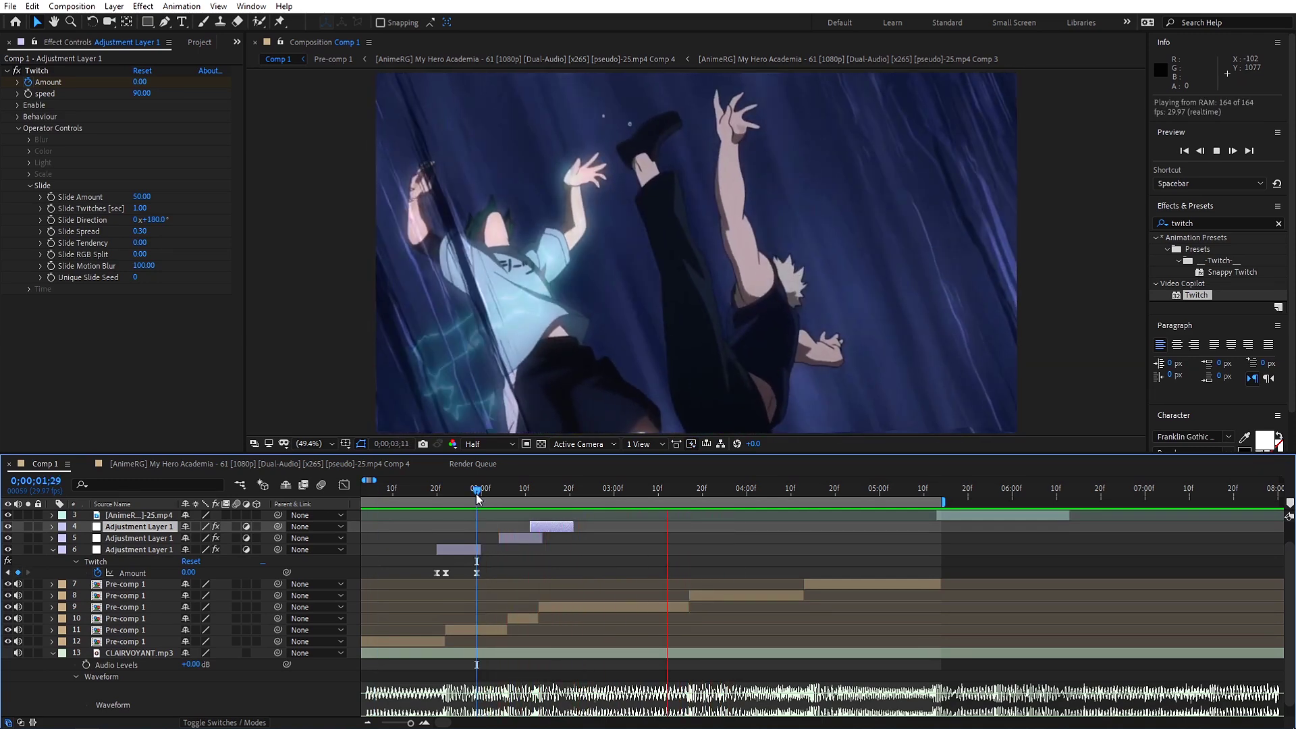
pyautogui.press('space')
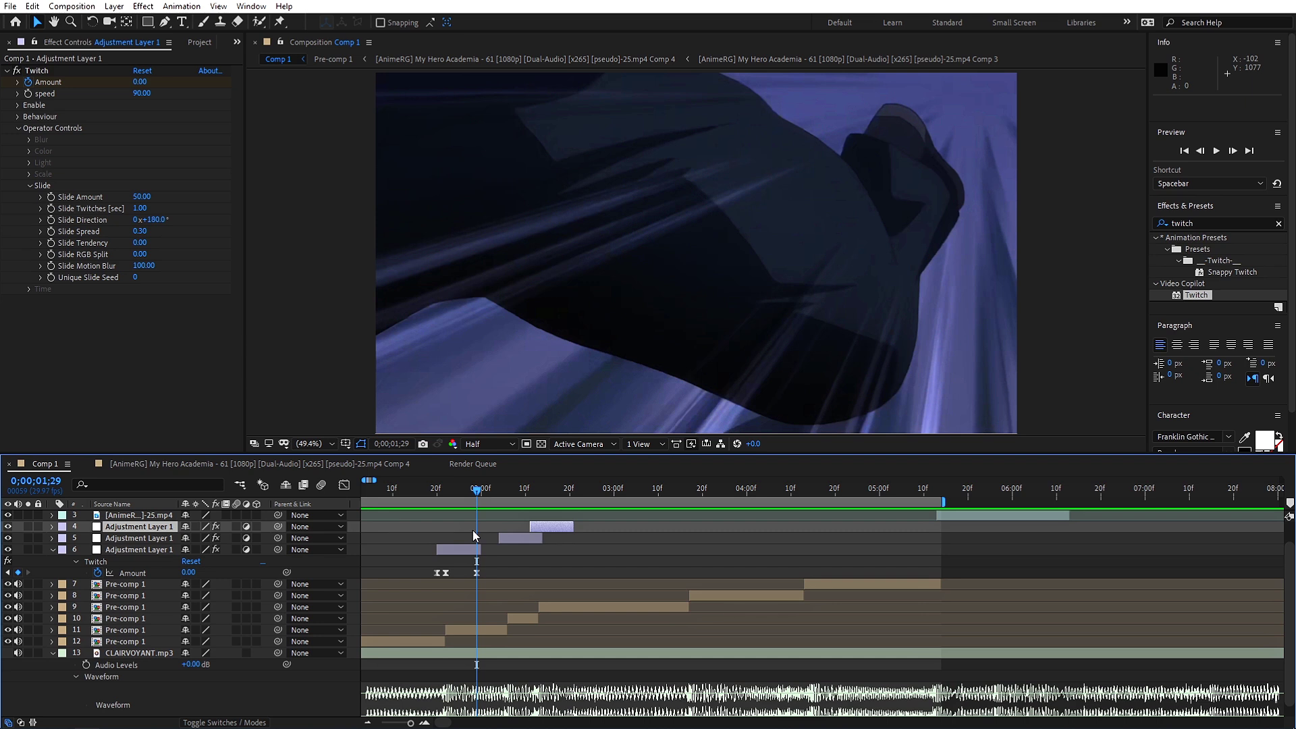
# Locate the next cut at 0;00;02;26 and start a new Twitch layer copy there
pyautogui.moveTo(486, 497); pyautogui.dragTo(570, 500)
pyautogui.press('space')
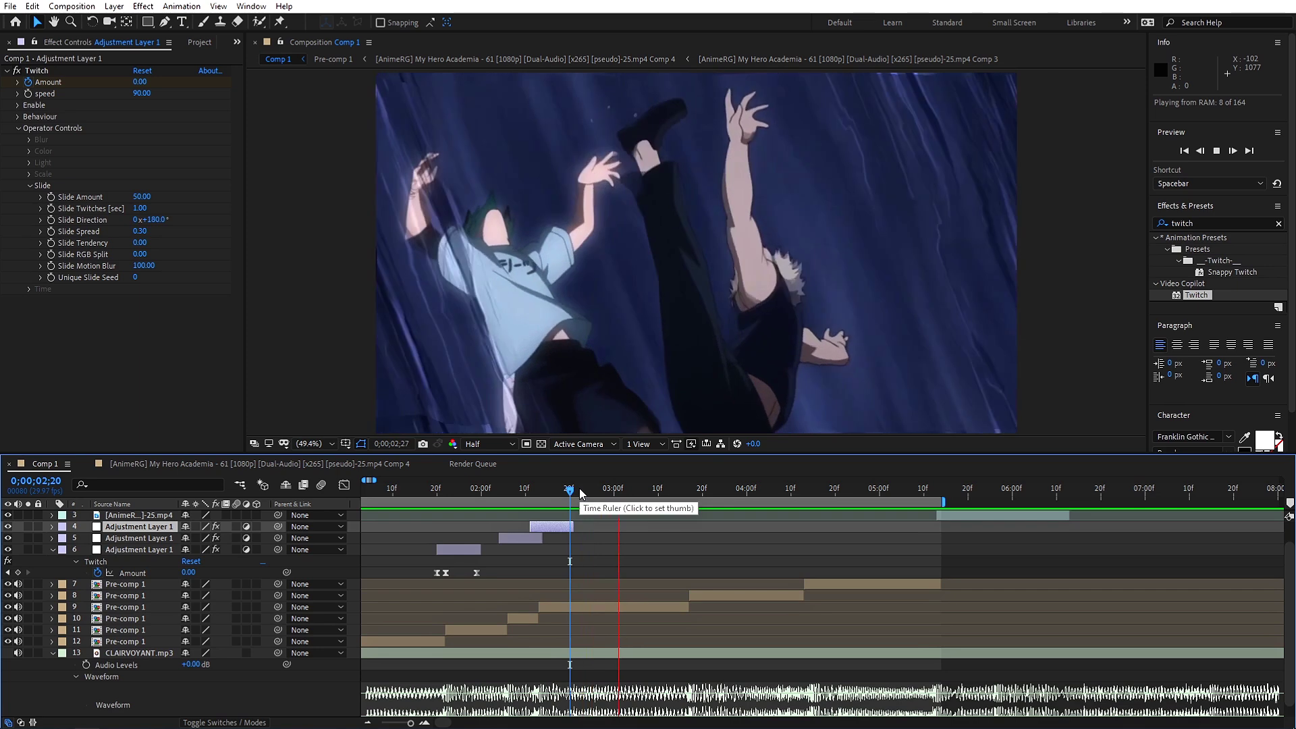
pyautogui.click(580, 492)
pyautogui.moveTo(580, 492); pyautogui.dragTo(594, 488)
pyautogui.hotkey('ctrl', 'd')
pyautogui.moveTo(568, 530); pyautogui.dragTo(613, 534)
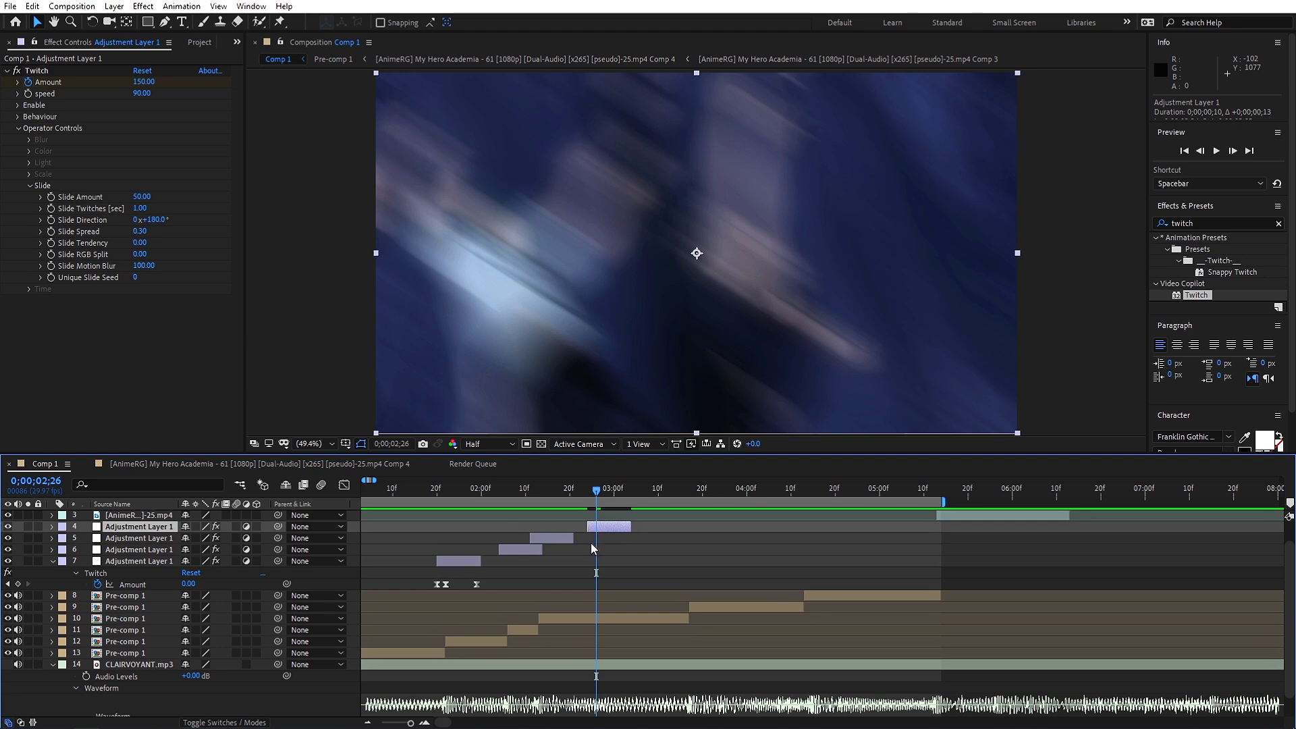
# Change the newest copy's Twitch Amount keyframe to 50 and its Slide Direction to 0° in Effect Controls
pyautogui.press('u')
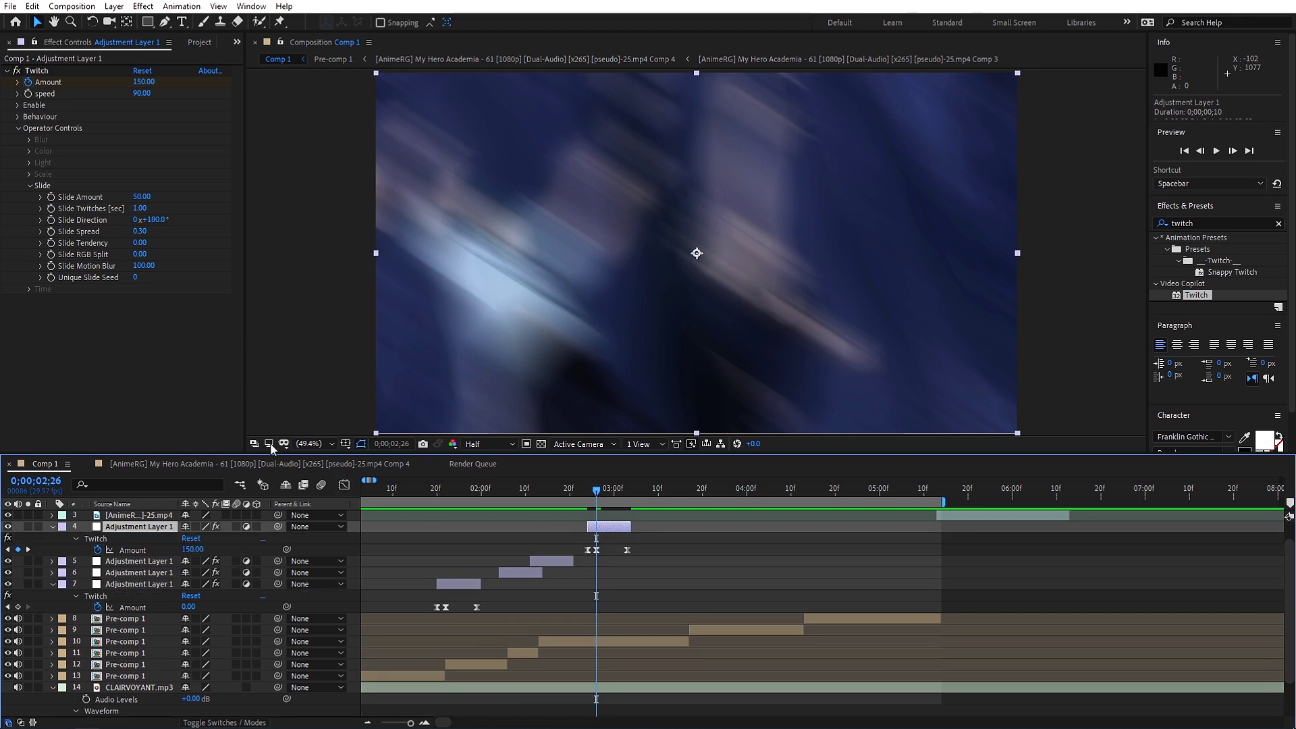
pyautogui.click(144, 83)
pyautogui.write('50')
pyautogui.press('Return')
pyautogui.click(151, 220)
pyautogui.write('0')
pyautogui.press('Return')
pyautogui.click(160, 220)
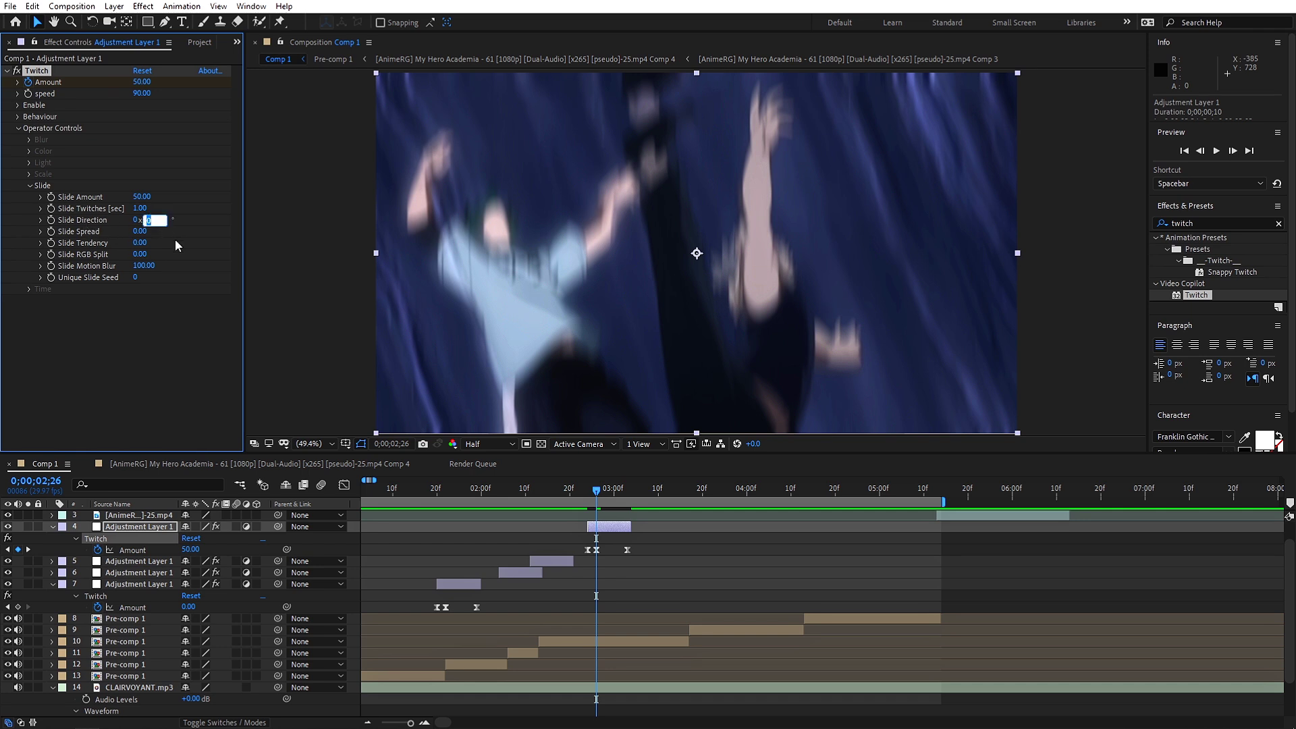
pyautogui.press('Return')
# Drag the peak Amount keyframe's right handle down in the Graph Editor to sharpen the 50 spike's falloff
pyautogui.click(597, 556)
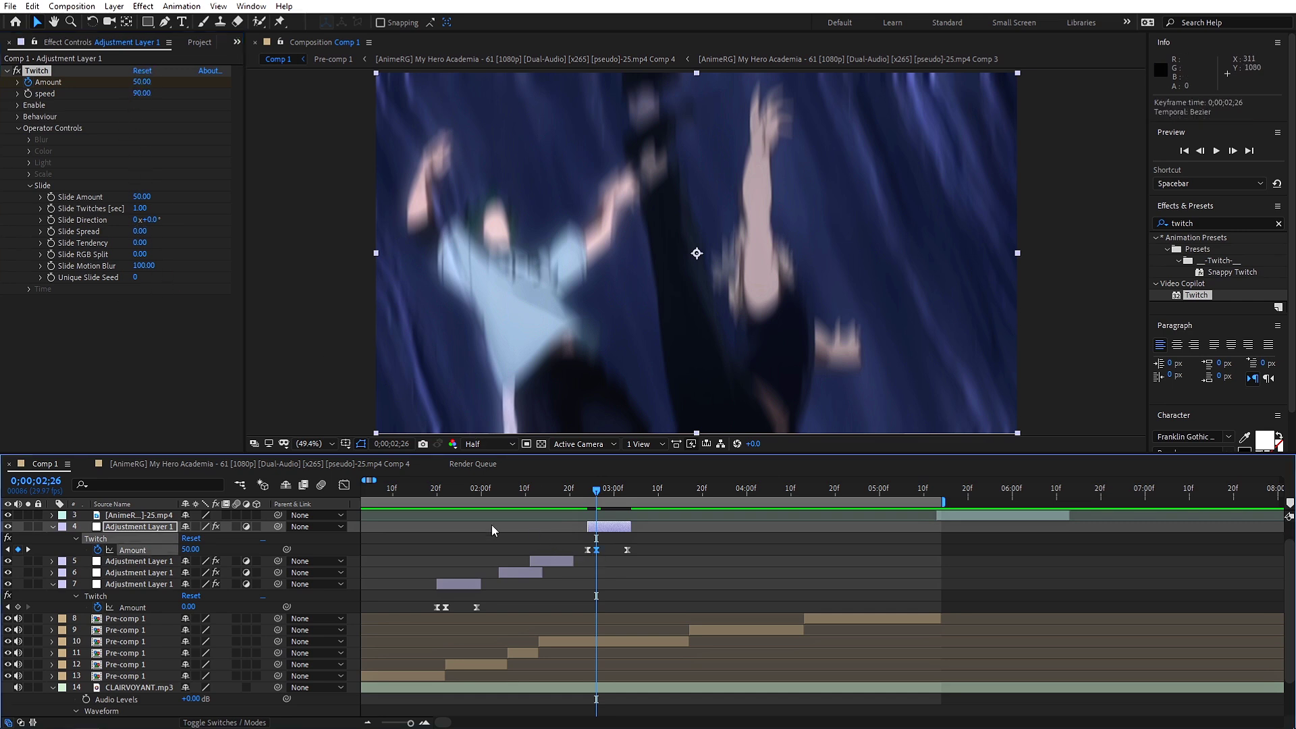
pyautogui.click(344, 485)
pyautogui.click(424, 723)
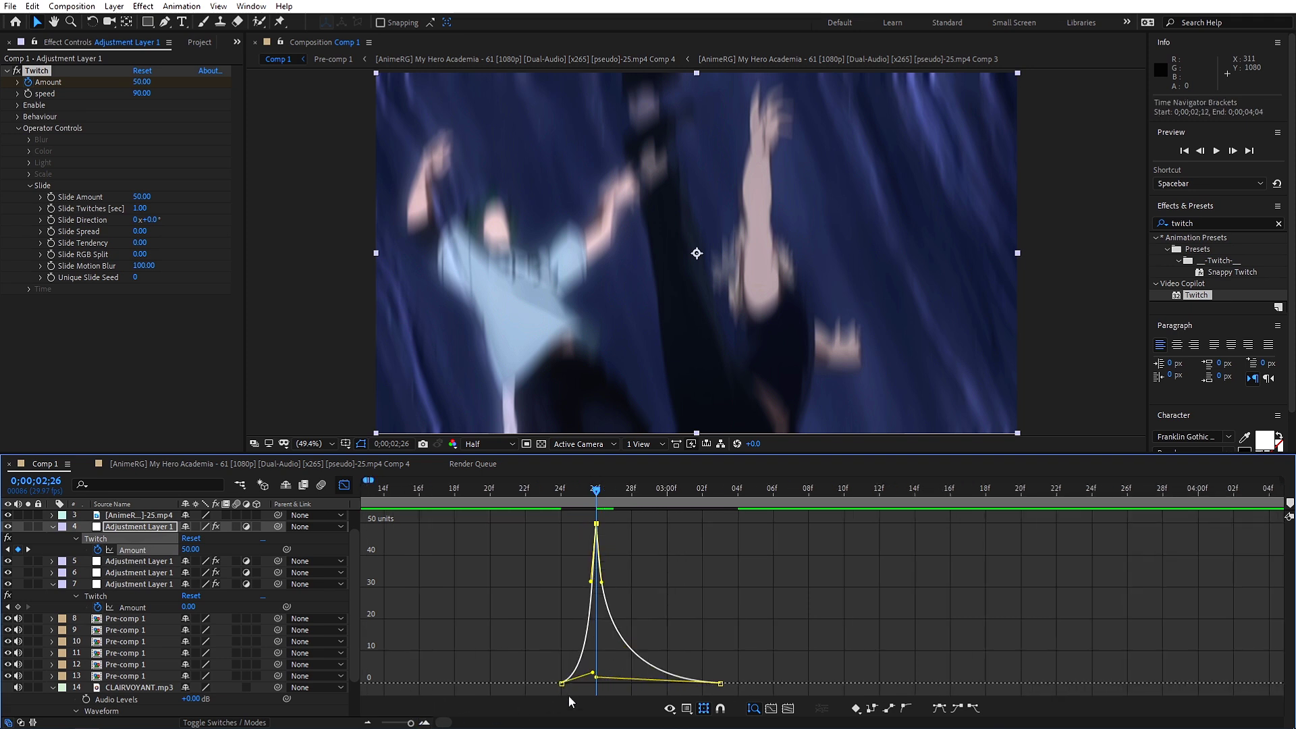
pyautogui.click(592, 674)
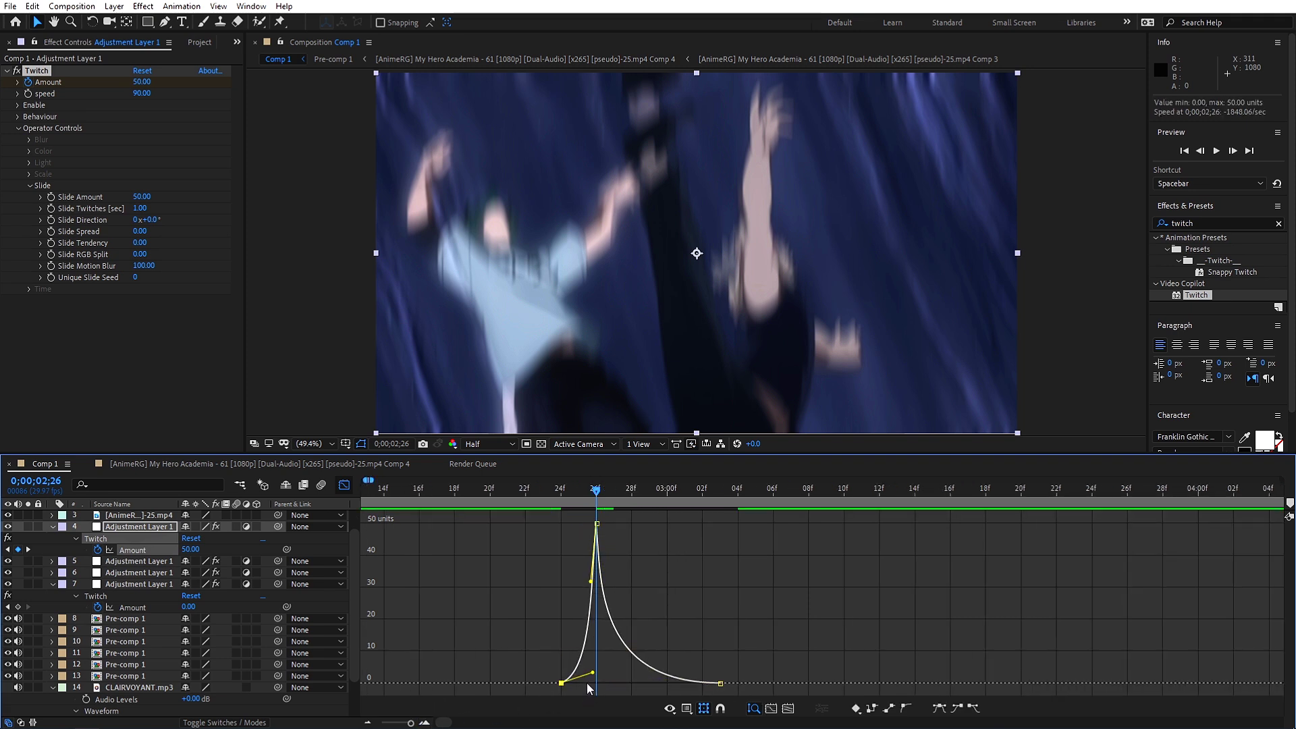
pyautogui.moveTo(623, 582); pyautogui.dragTo(531, 514)
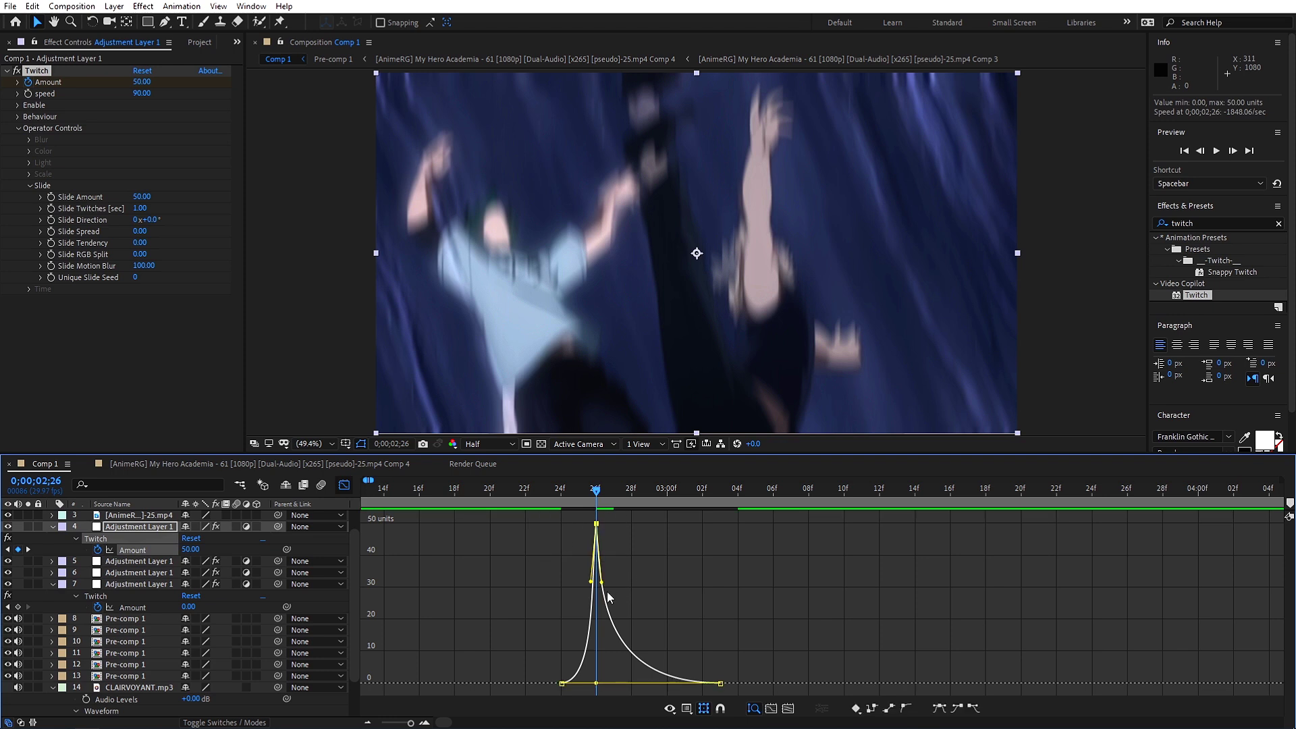
pyautogui.moveTo(602, 585); pyautogui.dragTo(603, 620)
pyautogui.hotkey('shift', 'F3')
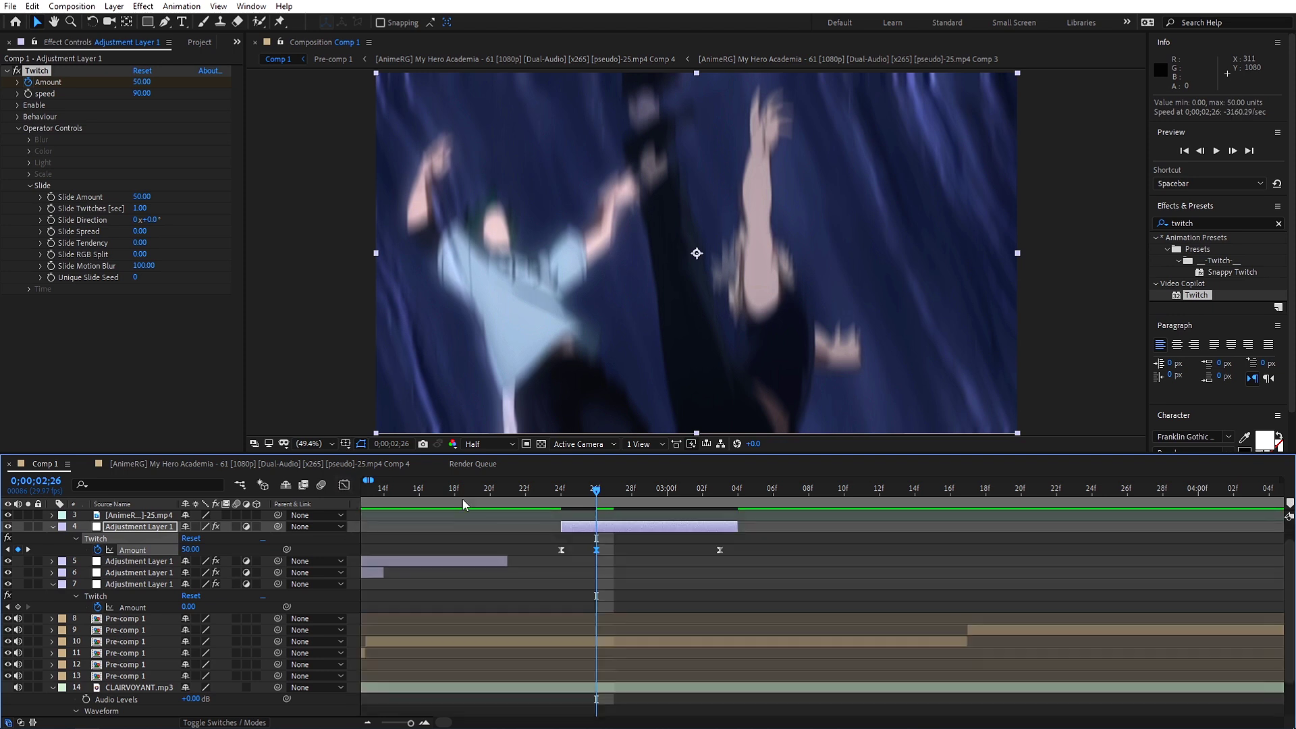
# Enable Light on the newest Twitch layer and raise Light Amount to 65
pyautogui.click(605, 530)
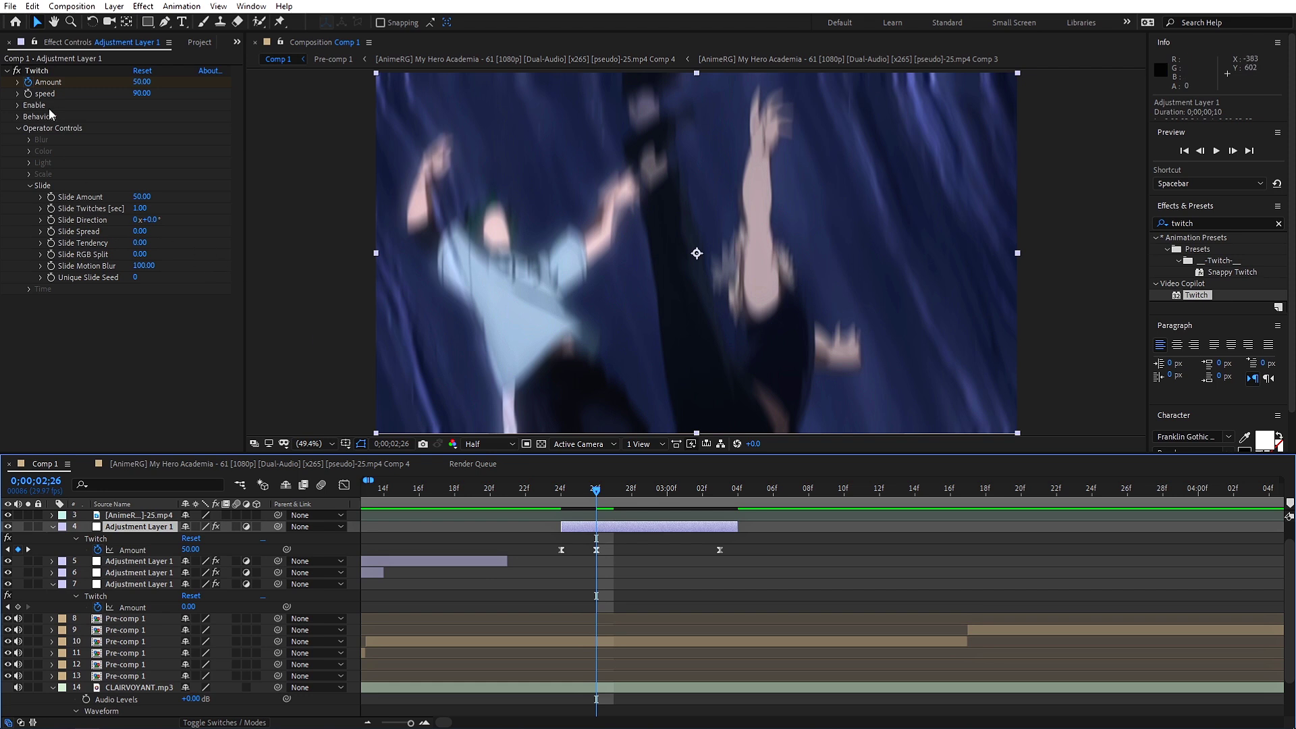
pyautogui.click(20, 106)
pyautogui.click(137, 140)
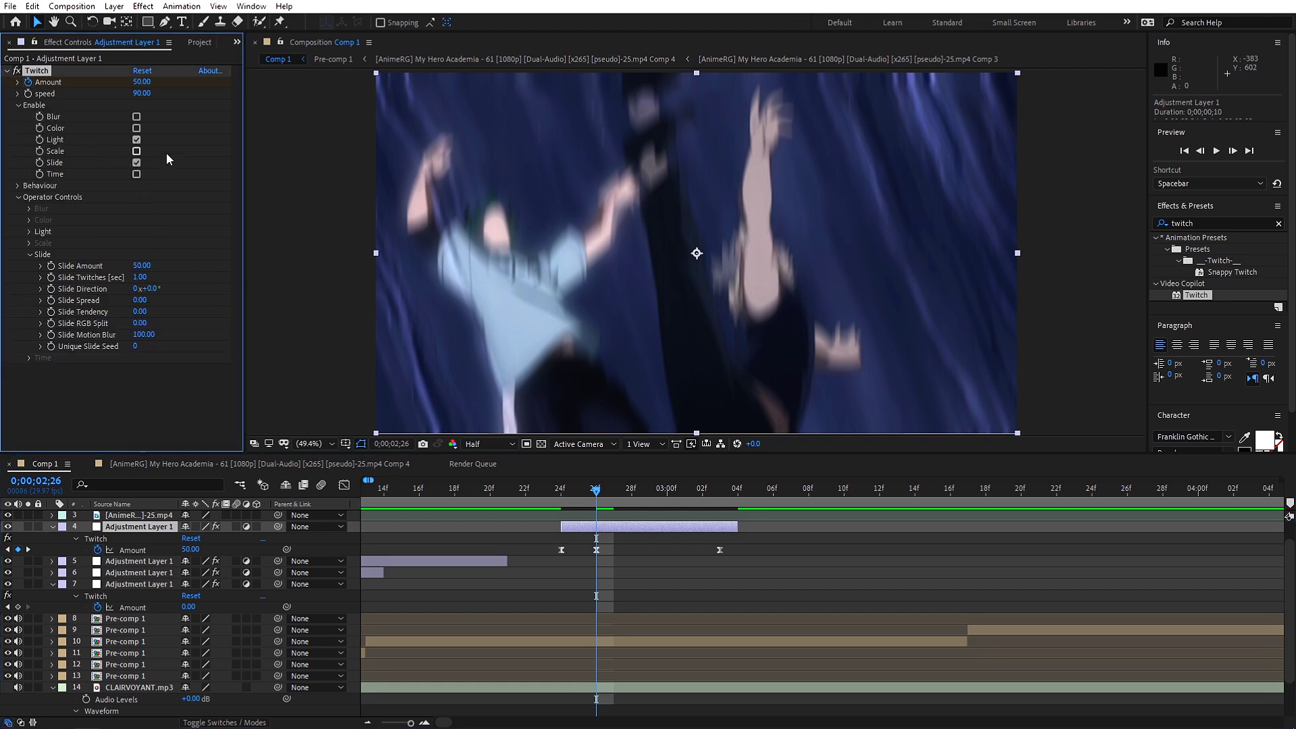
pyautogui.click(30, 232)
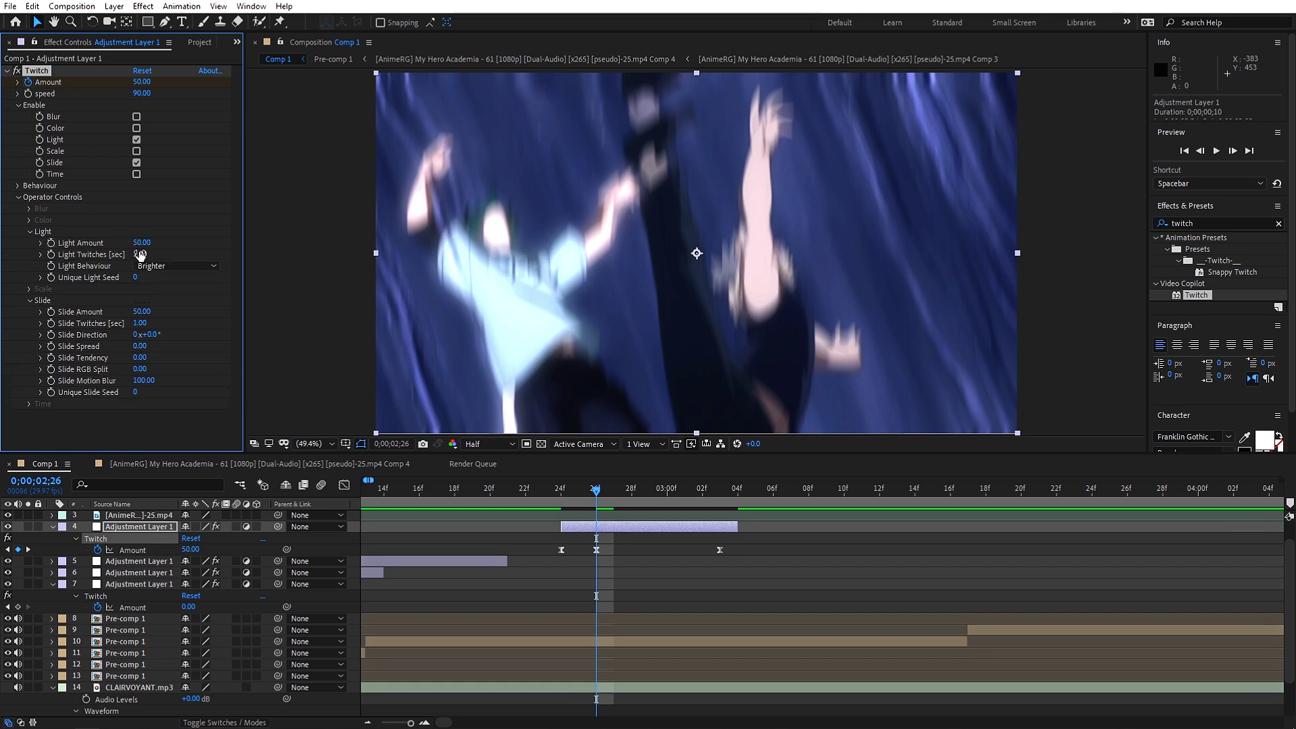
pyautogui.moveTo(142, 247); pyautogui.dragTo(278, 294)
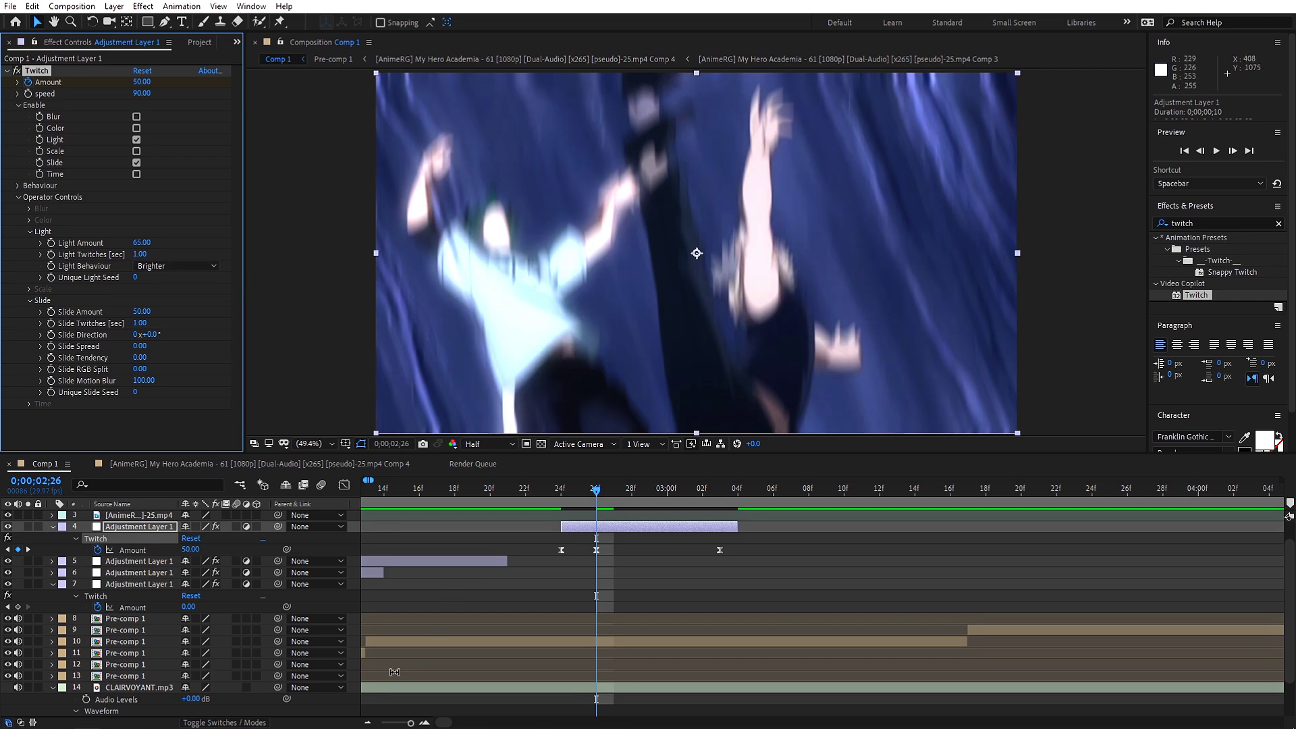
# Zoom out to the whole comp and preview the transitions from 02;10
pyautogui.click(368, 722)
pyautogui.moveTo(557, 498); pyautogui.dragTo(525, 497)
pyautogui.press('space')
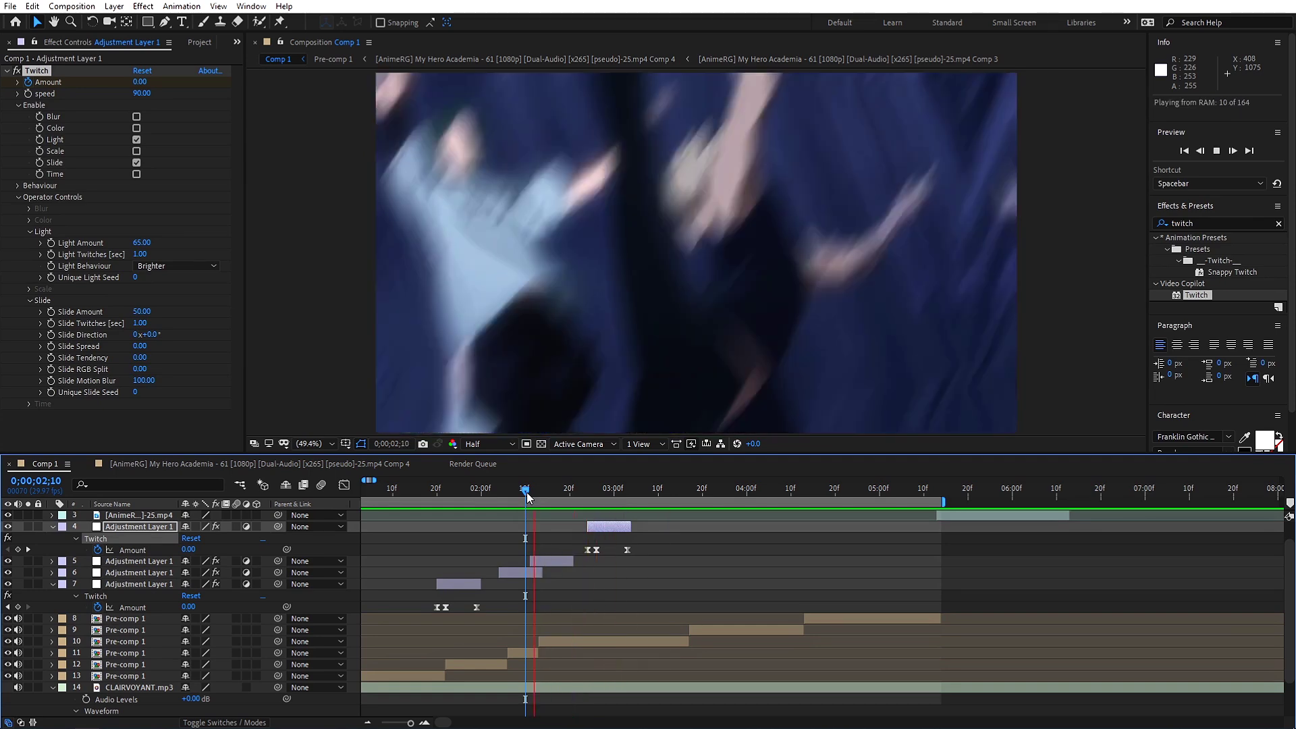
pyautogui.press('space')
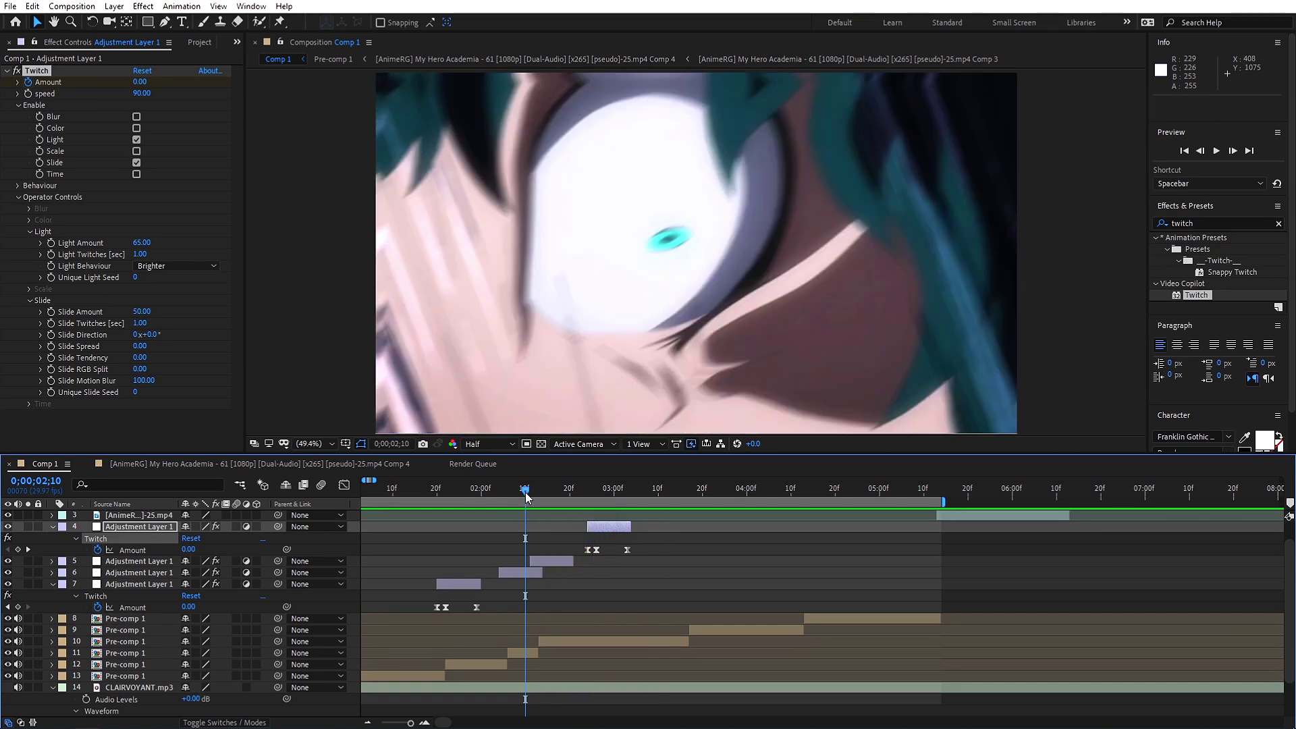
pyautogui.press('space')
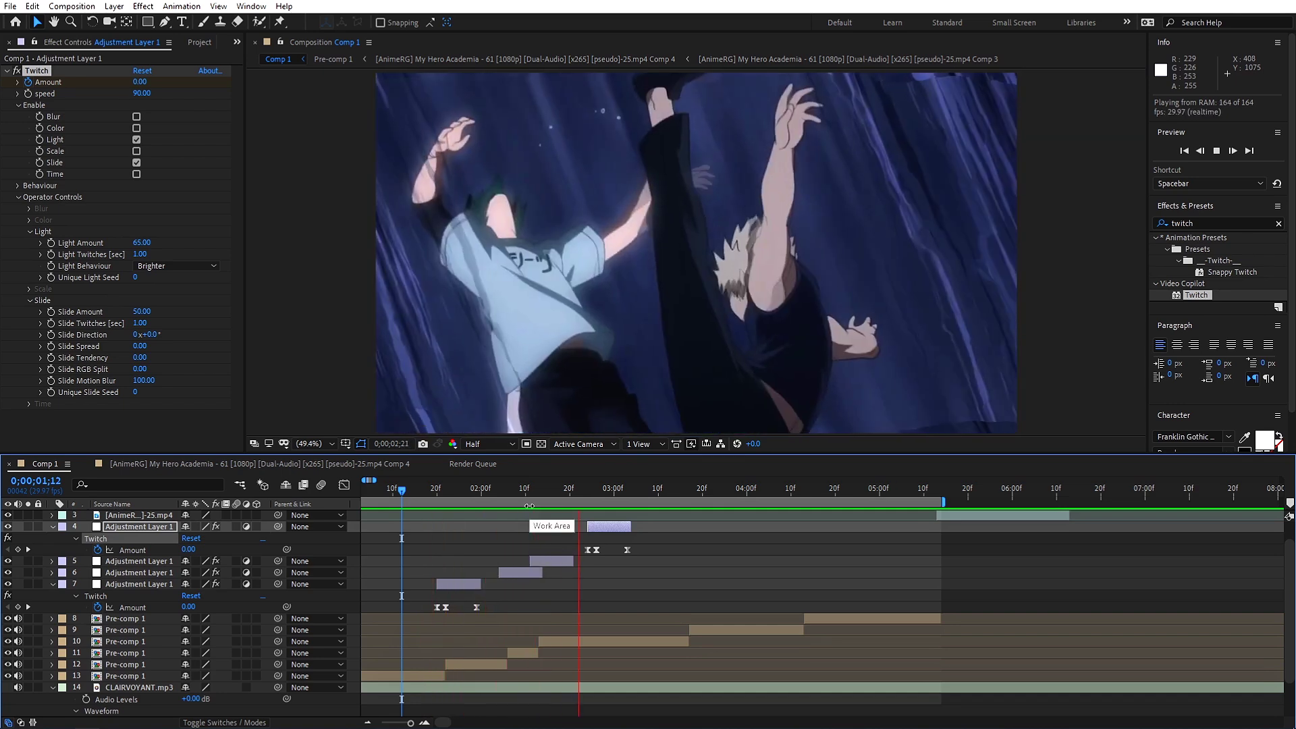
pyautogui.click(502, 490)
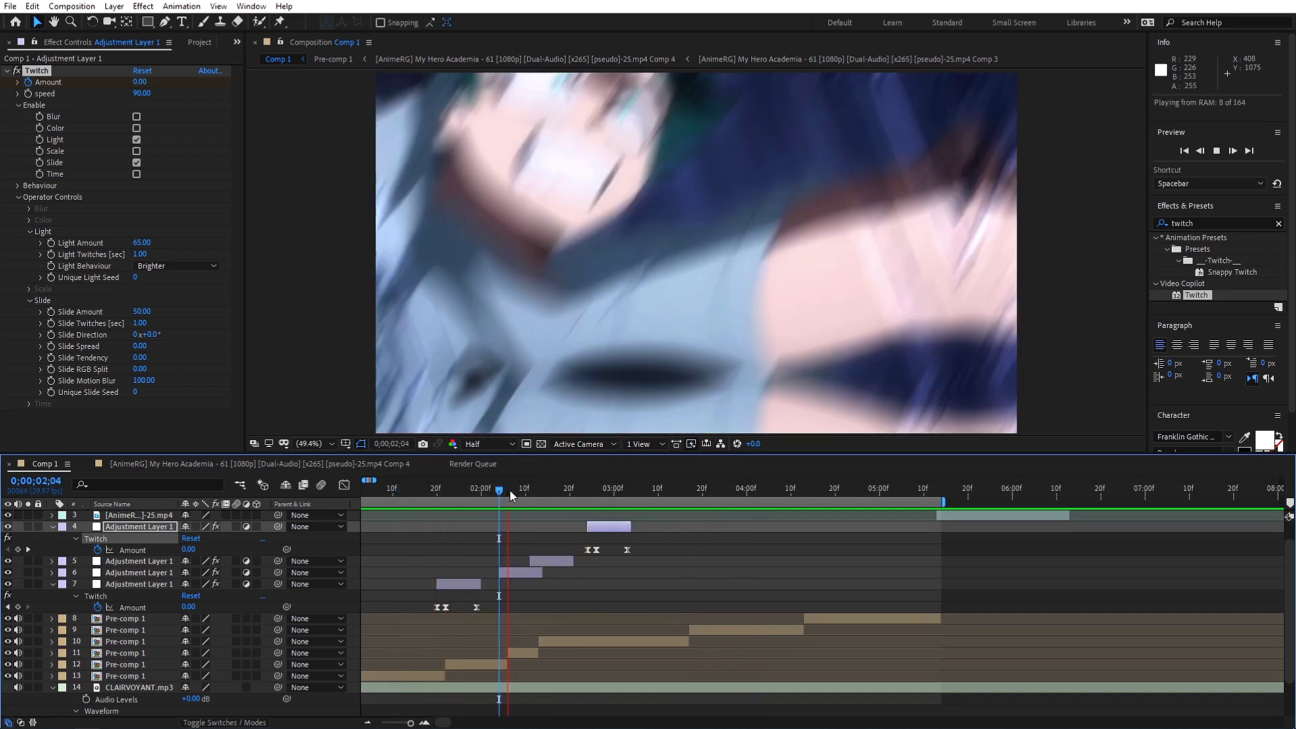
pyautogui.click(522, 490)
# Move layer 6's Amount keyframe to 2;09 and trim the layer's out point shorter
pyautogui.moveTo(522, 498); pyautogui.dragTo(517, 498)
pyautogui.click(517, 572)
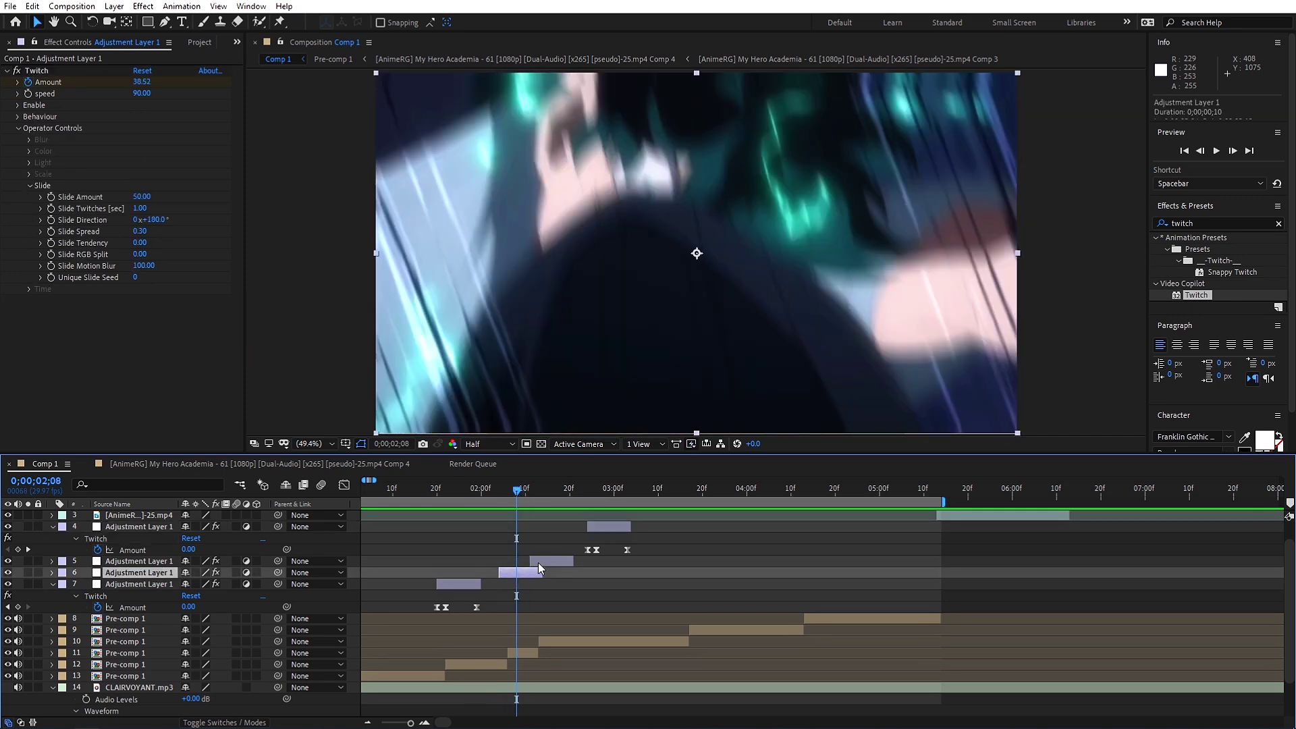
pyautogui.press('u')
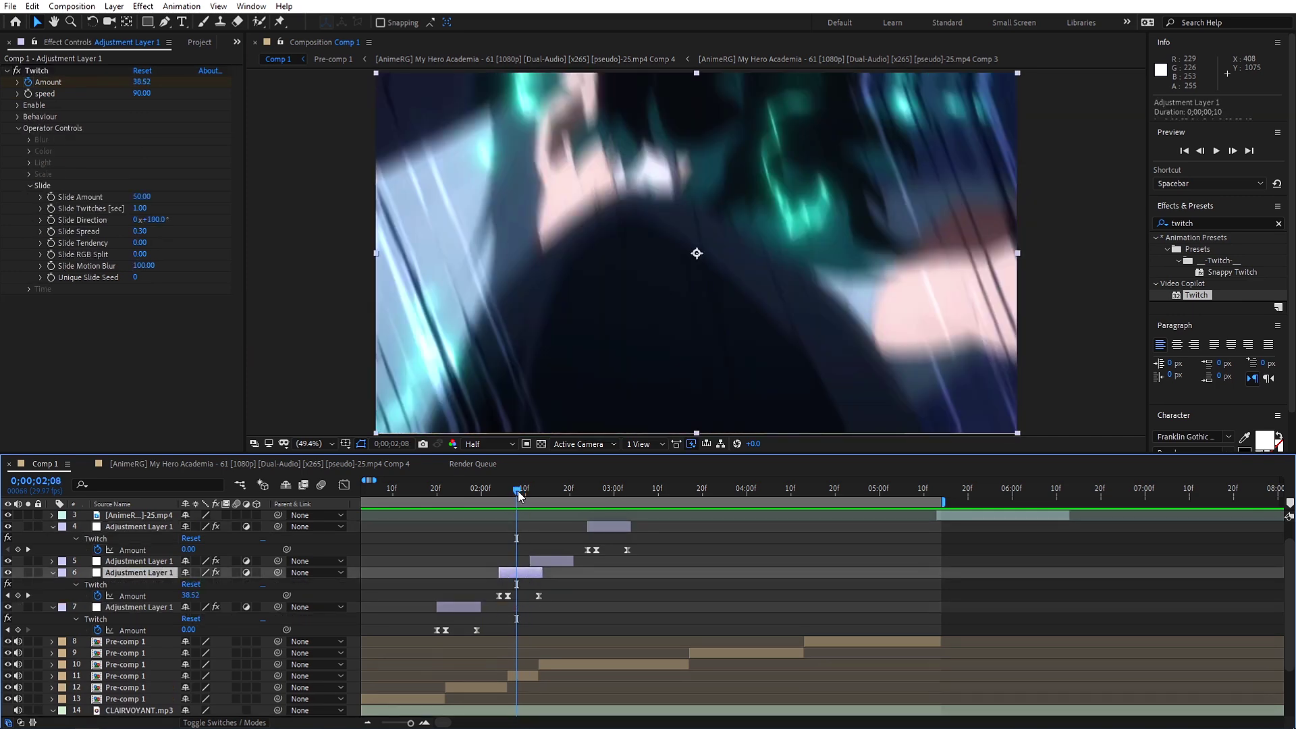
pyautogui.moveTo(518, 492); pyautogui.dragTo(510, 490)
pyautogui.moveTo(411, 722); pyautogui.dragTo(446, 723)
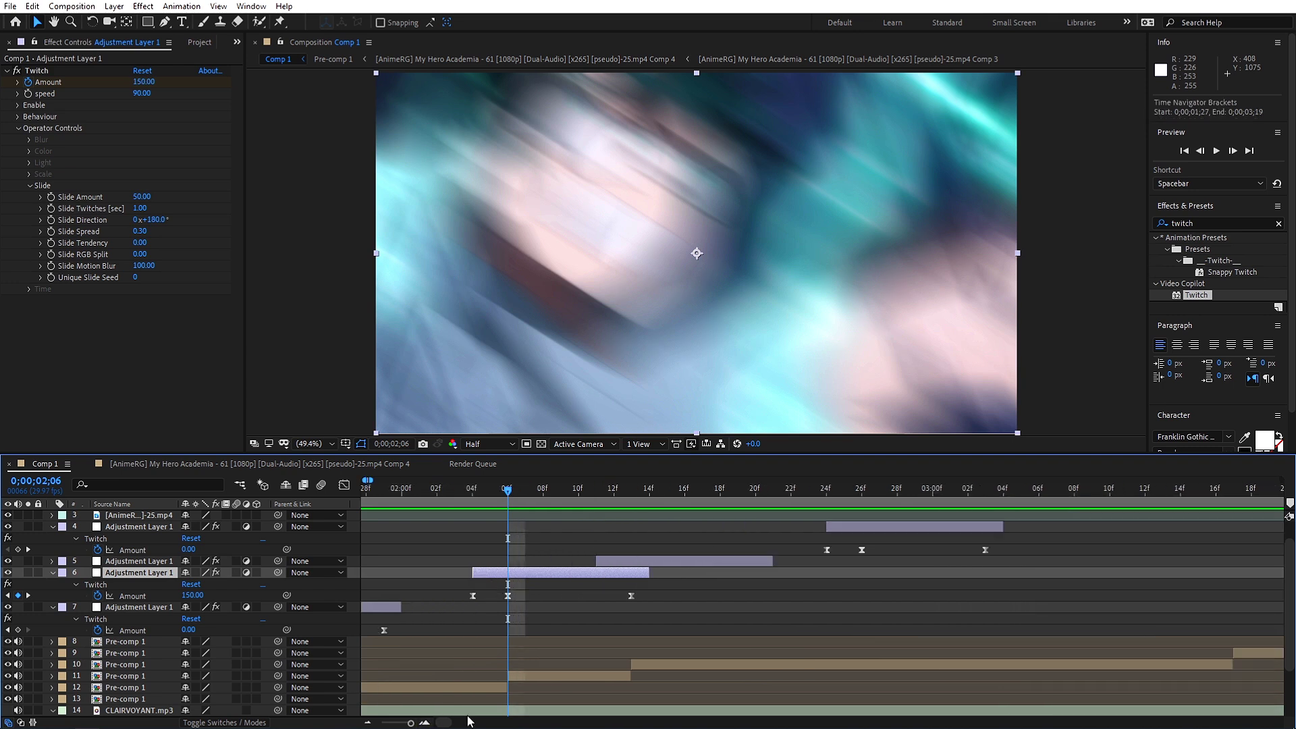
pyautogui.moveTo(630, 595); pyautogui.dragTo(561, 596)
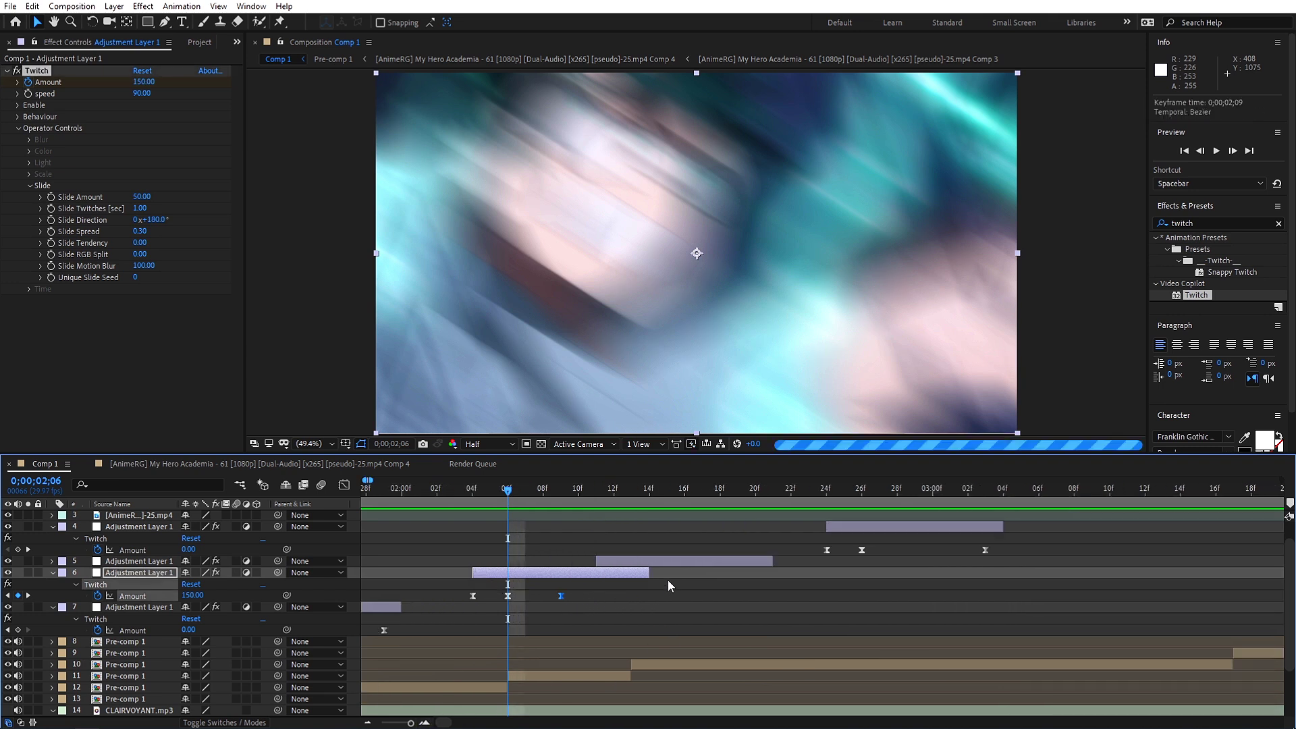
pyautogui.moveTo(648, 572); pyautogui.dragTo(561, 573)
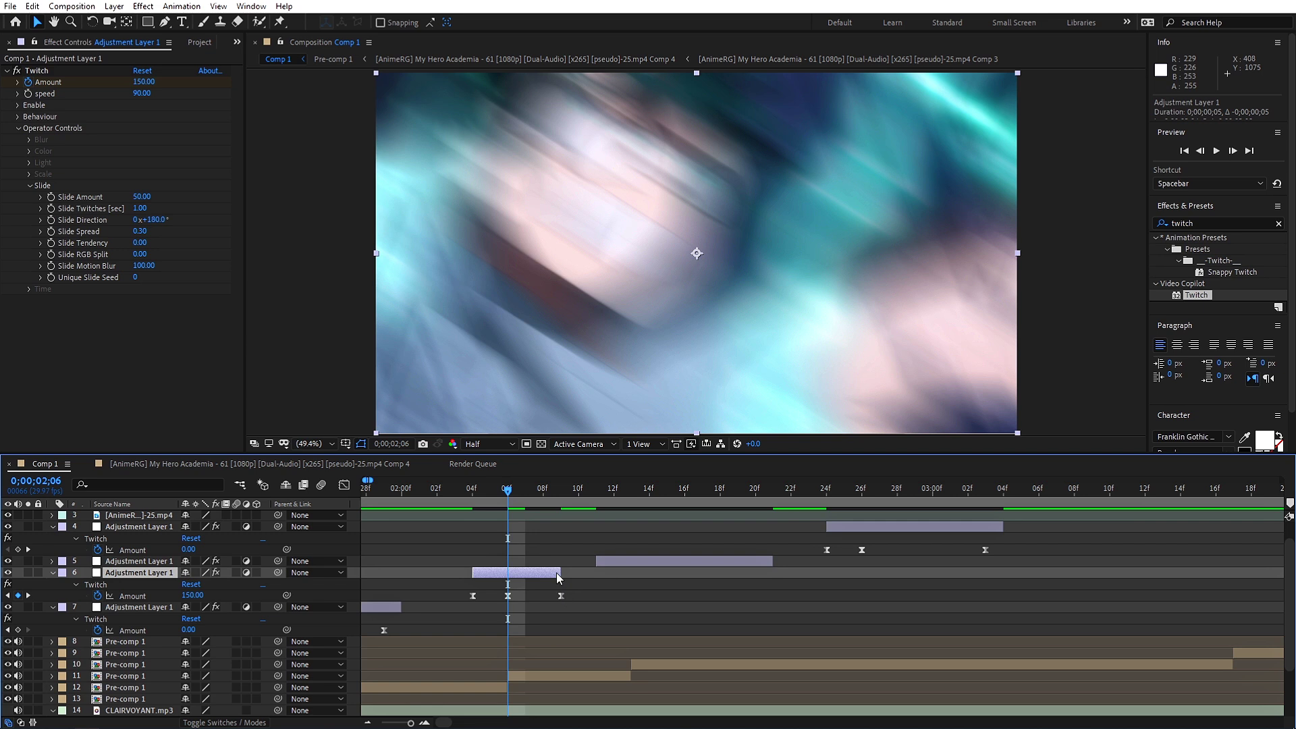
# Select layer 6's Amount keyframes on the value curve and preview the transition from 2;03
pyautogui.click(561, 595)
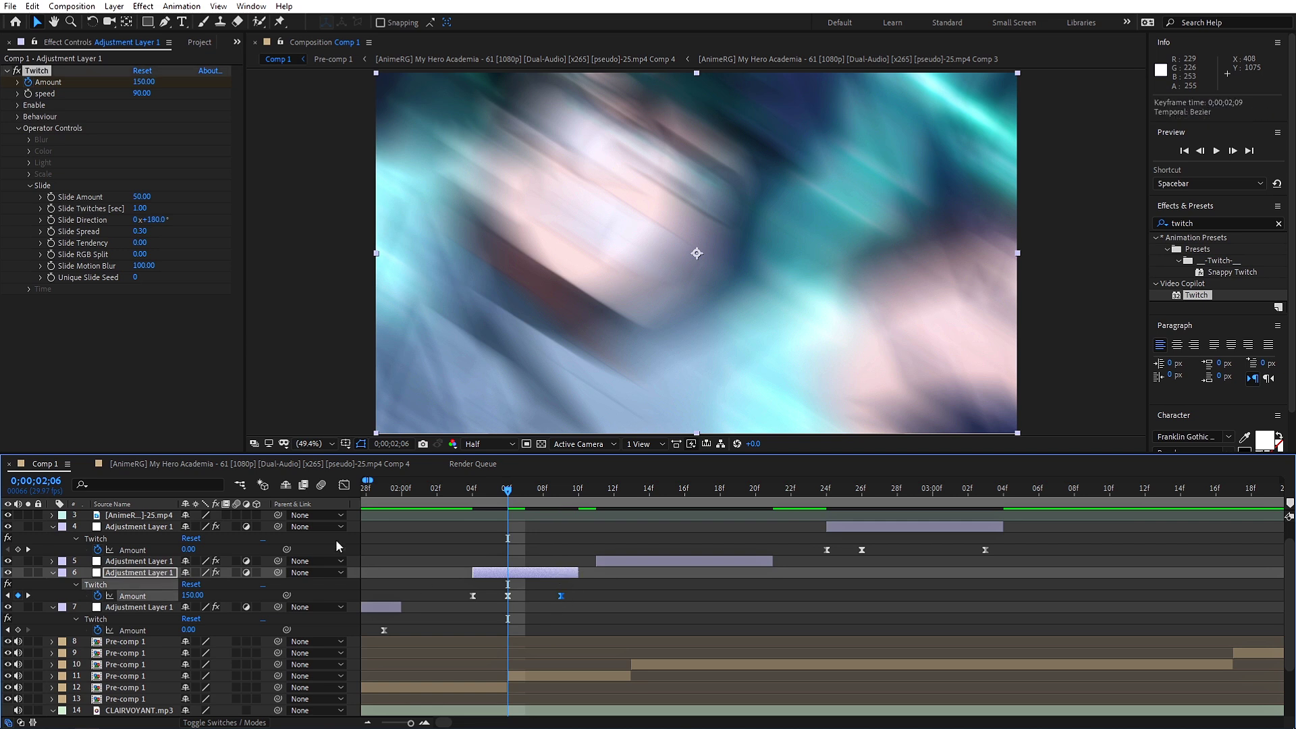
pyautogui.click(344, 485)
pyautogui.click(547, 552)
pyautogui.moveTo(485, 519); pyautogui.dragTo(485, 520)
pyautogui.click(456, 489)
pyautogui.press('space')
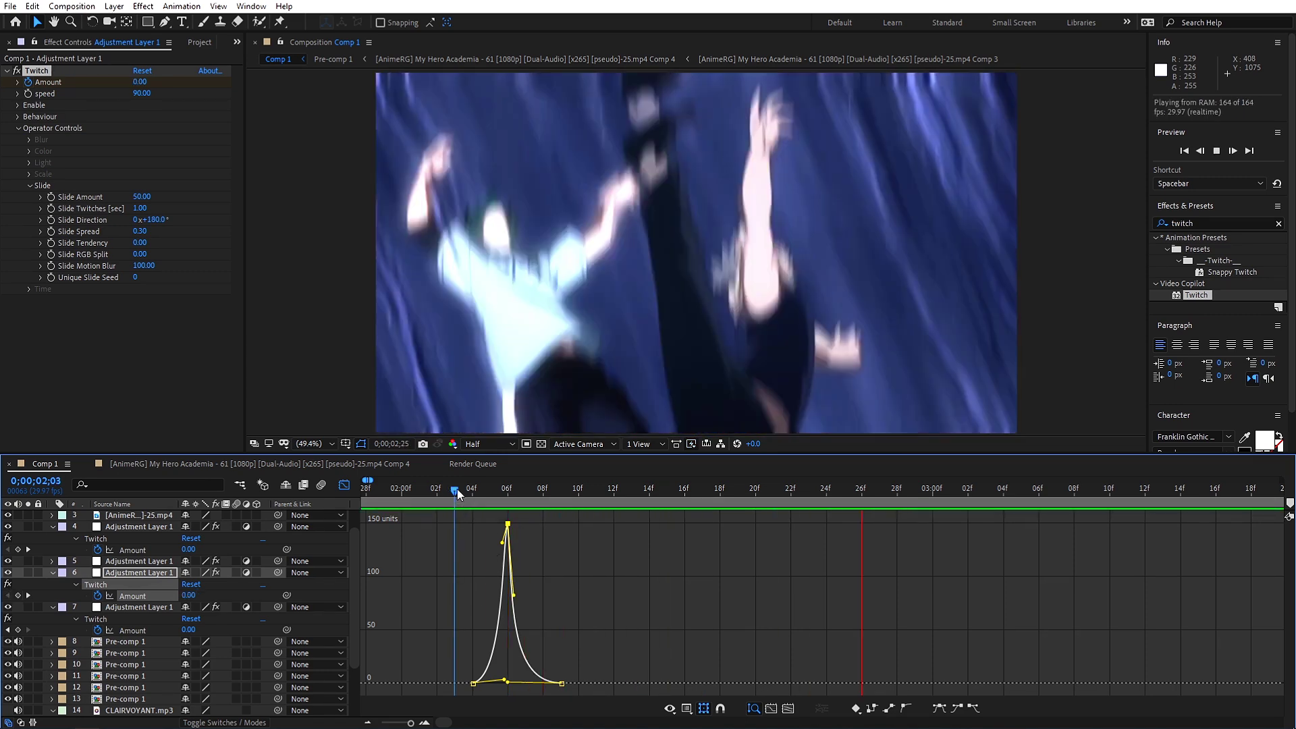
pyautogui.press('space')
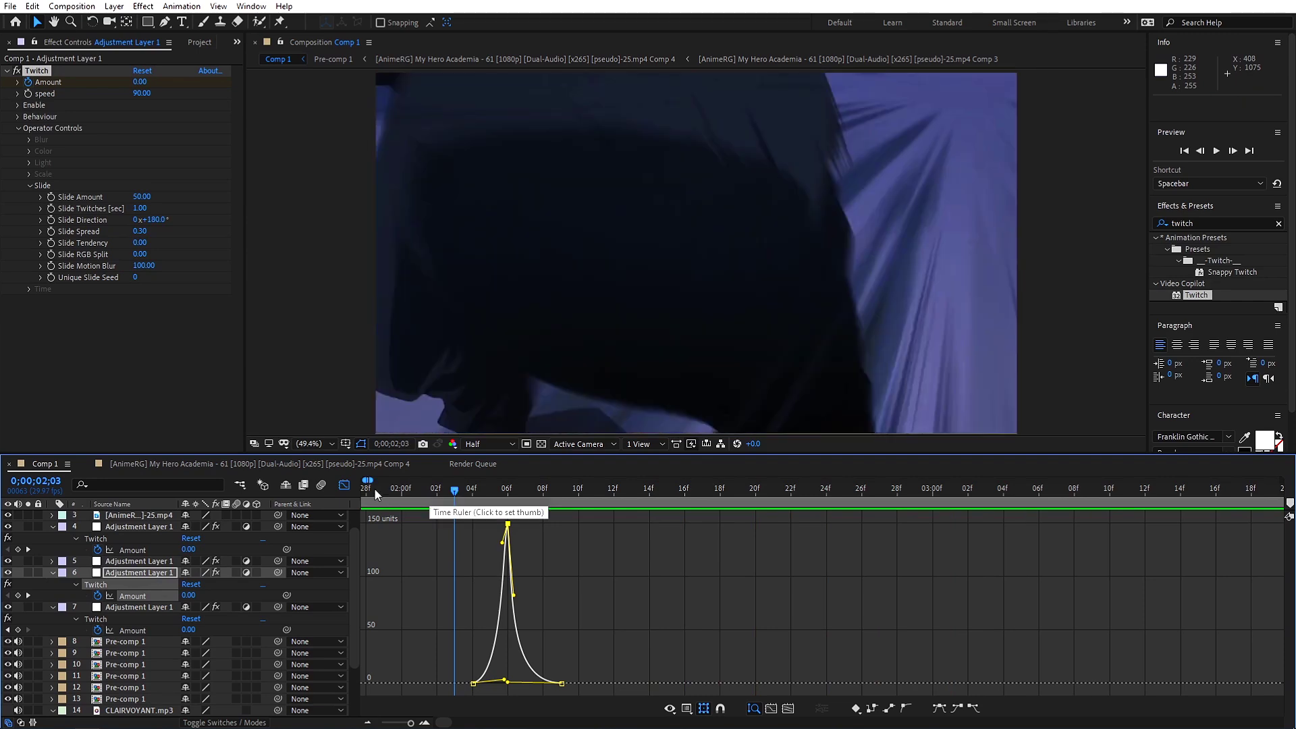
# Back in the layer view, move to 2;14 and select adjustment layer 5
pyautogui.click(344, 485)
pyautogui.click(479, 488)
pyautogui.click(486, 559)
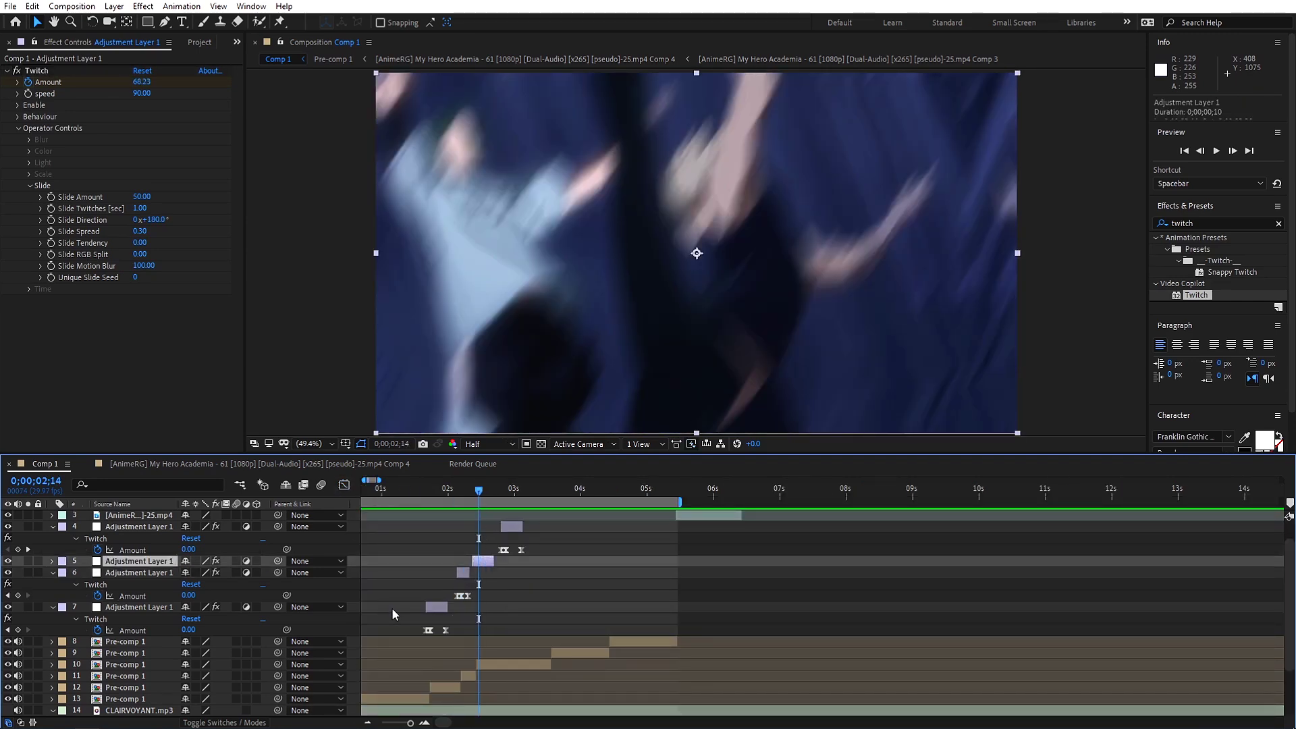
# Select adjustment layer 5's Amount keyframes on the frame-level value curve to ease its 150 spike
pyautogui.press('u')
pyautogui.click(344, 484)
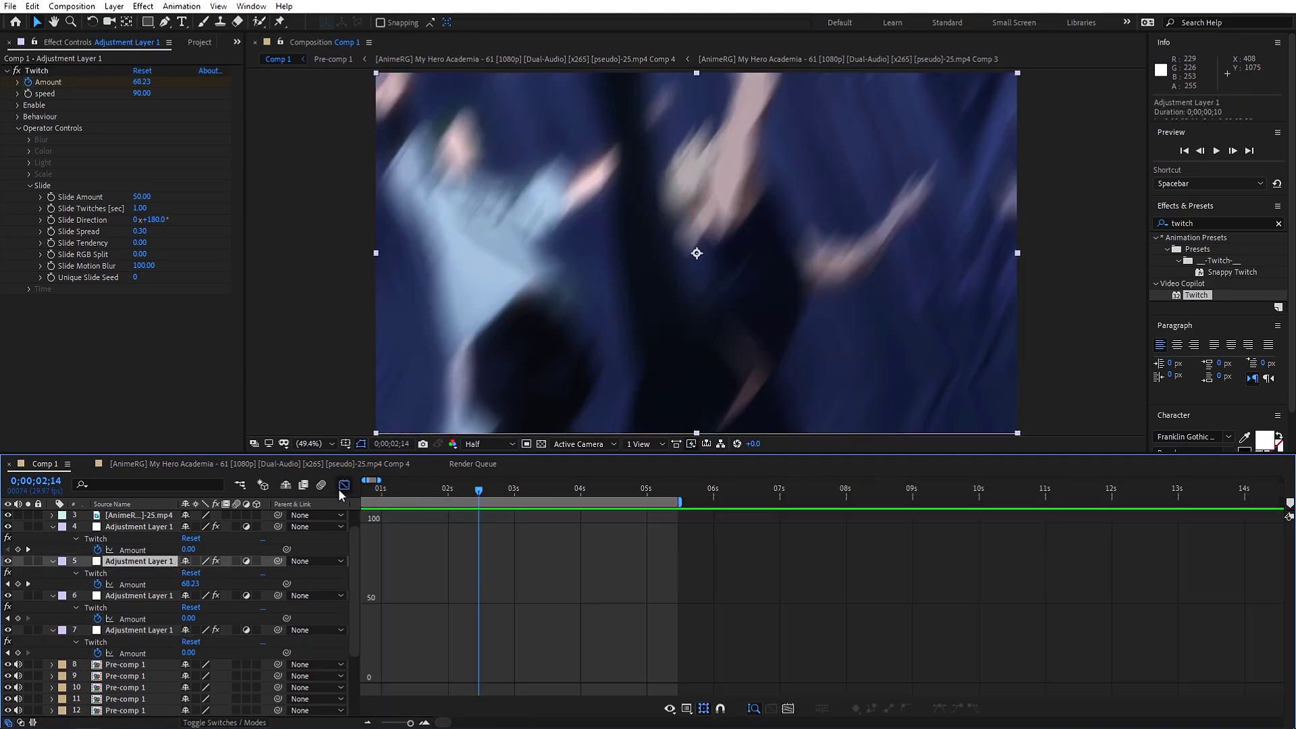
pyautogui.hotkey('shift', 'F3')
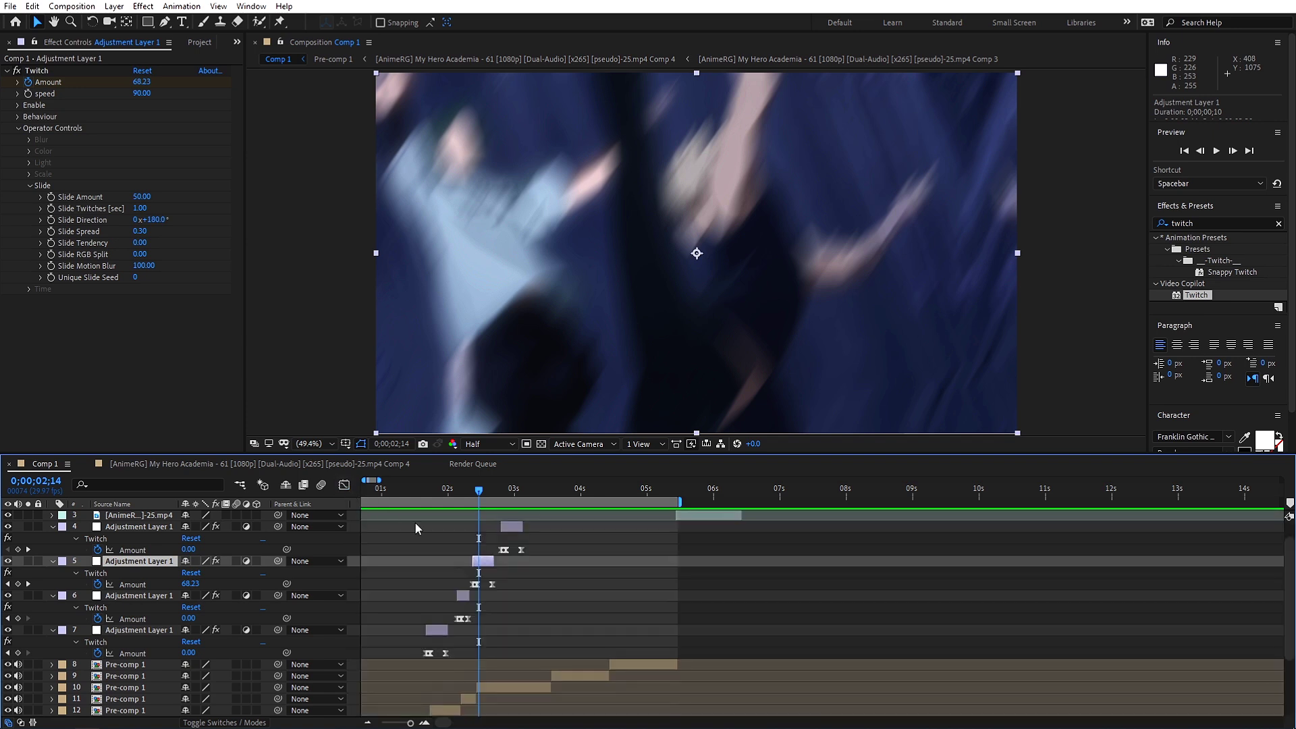
pyautogui.click(474, 585)
pyautogui.click(344, 484)
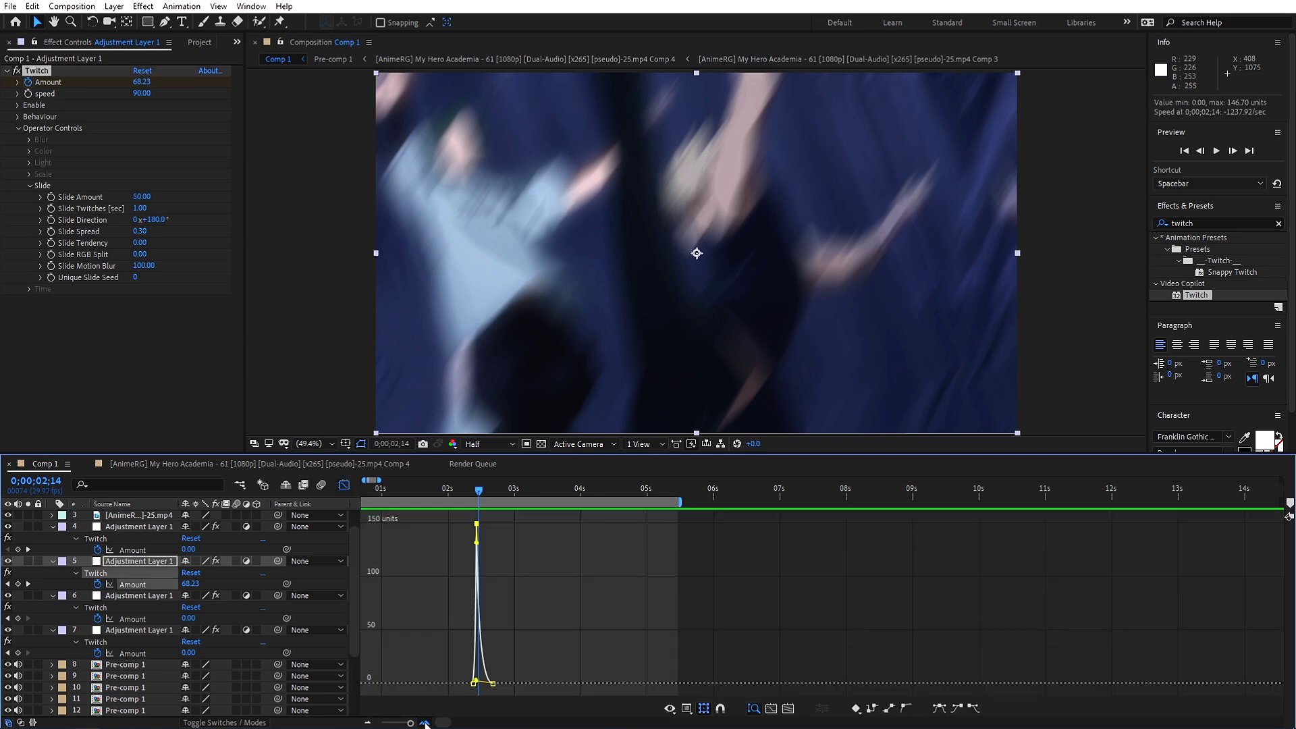
pyautogui.click(425, 723)
pyautogui.moveTo(516, 564); pyautogui.dragTo(452, 525)
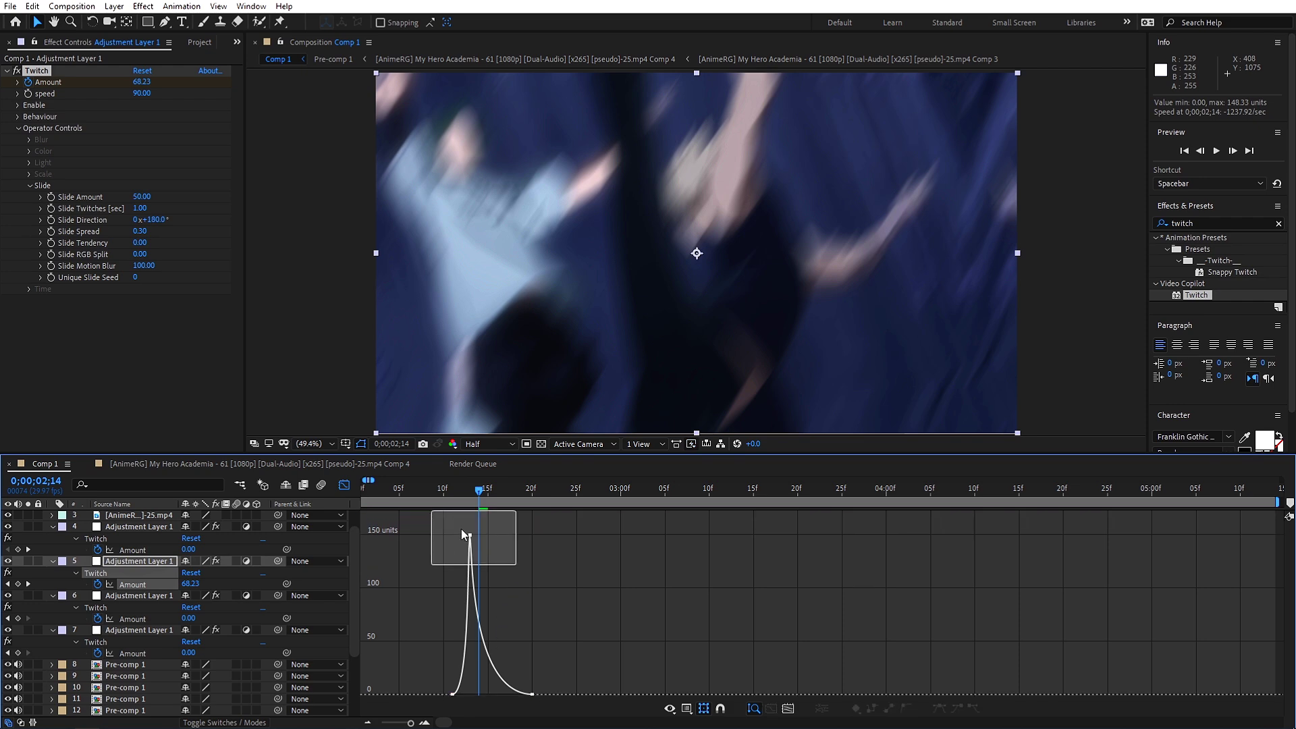
pyautogui.hotkey('shift', 'F3')
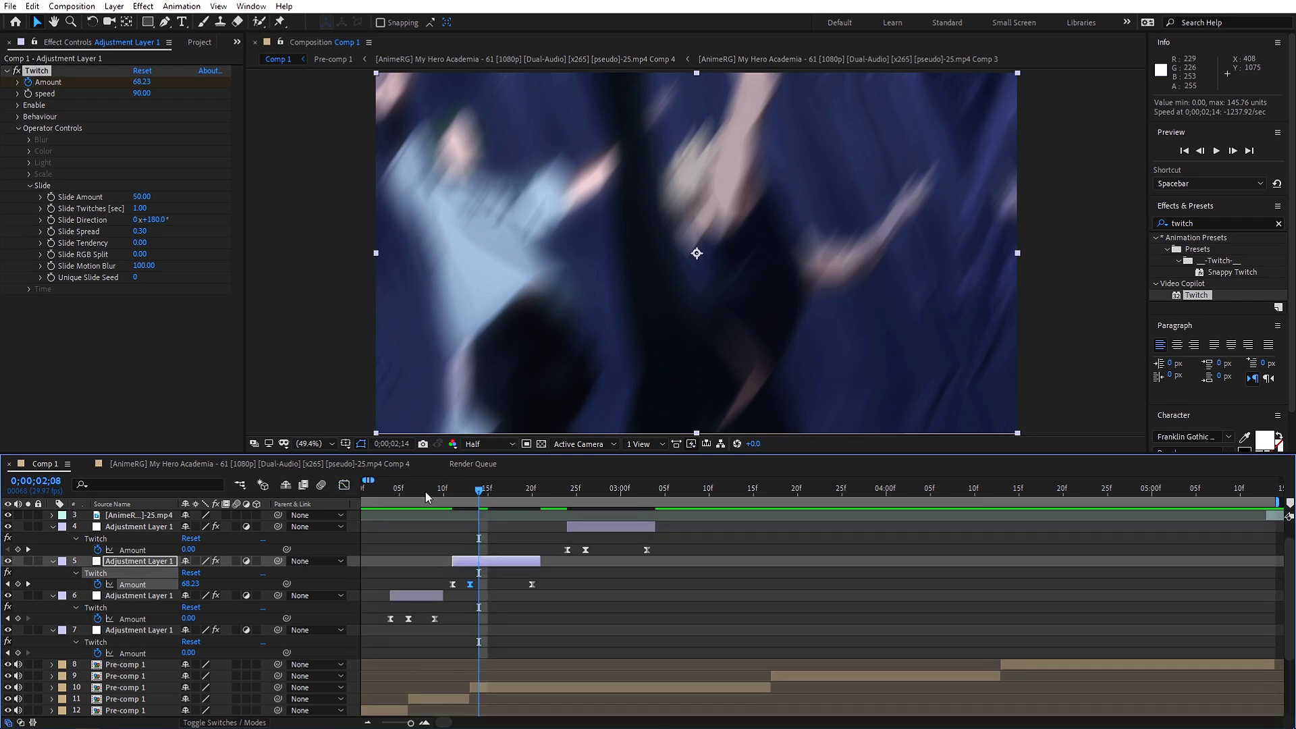
# Preview the cuts from 2;08, then from the start of the composition
pyautogui.click(425, 497)
pyautogui.press('space')
pyautogui.moveTo(425, 497); pyautogui.dragTo(363, 498)
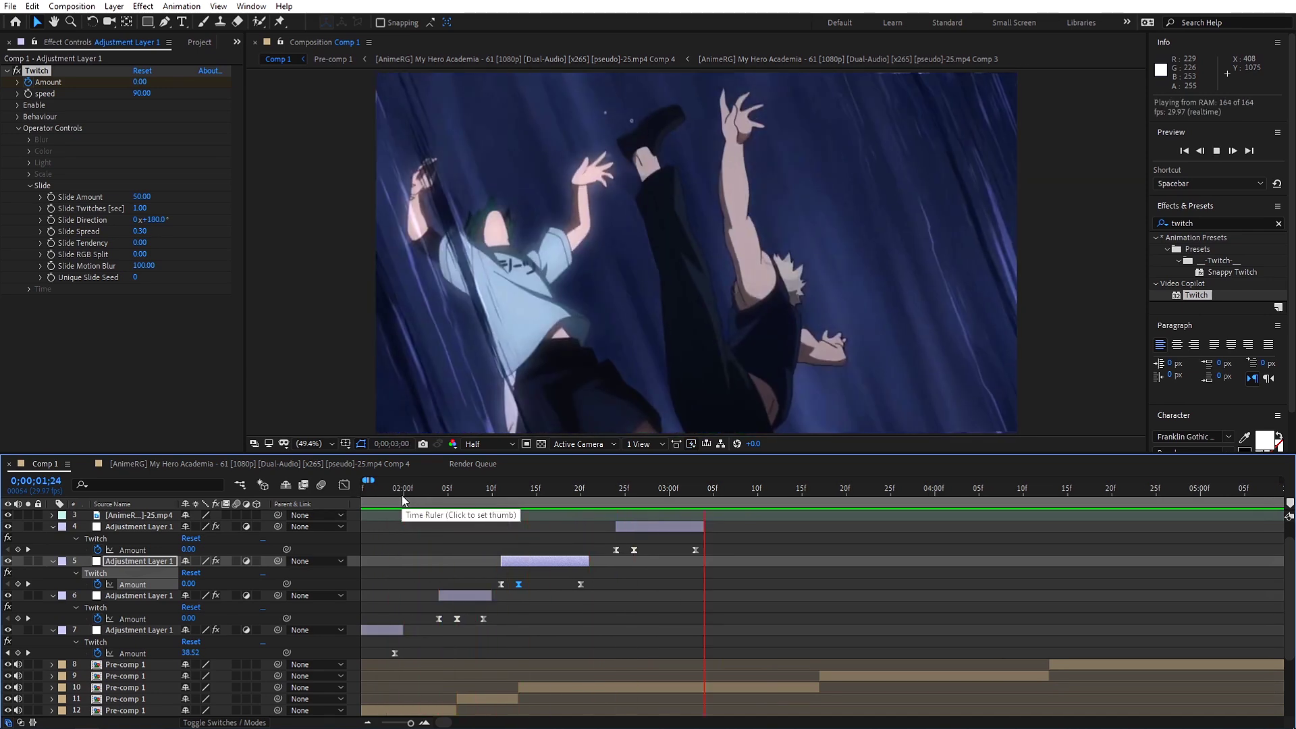
pyautogui.click(403, 500)
pyautogui.click(368, 722)
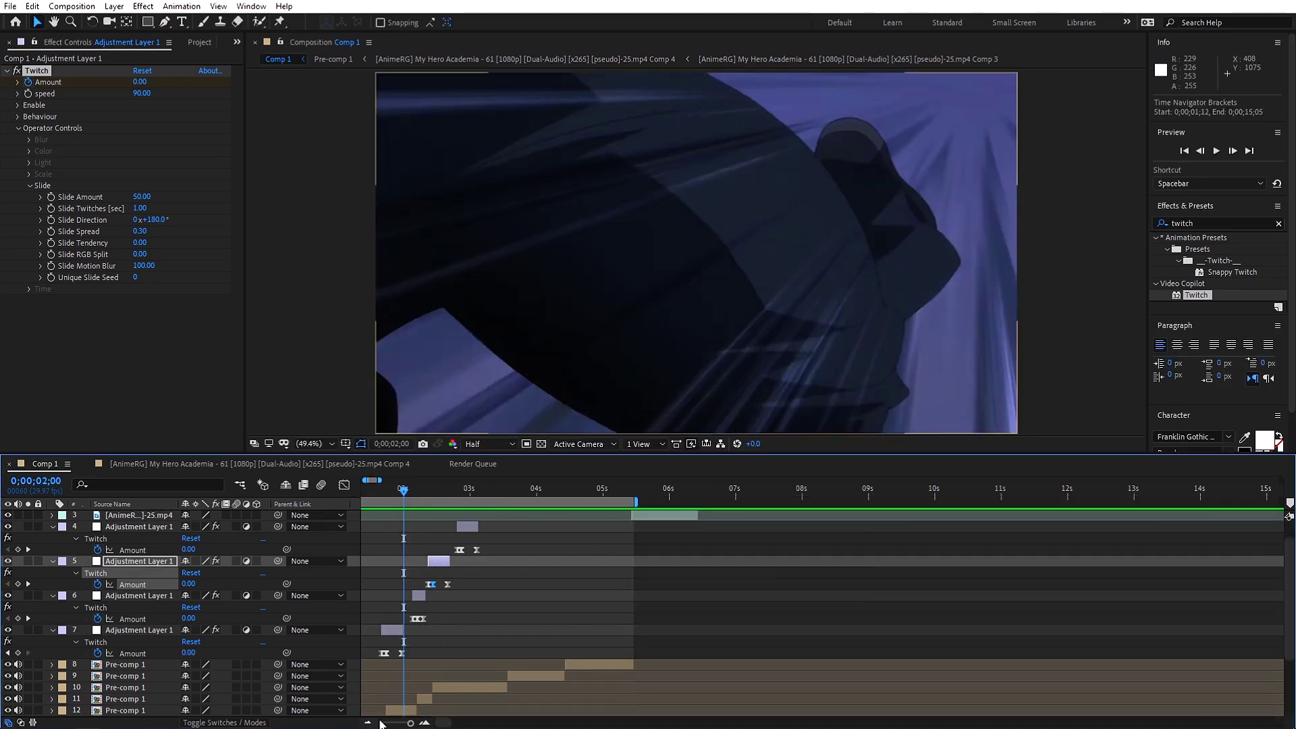
pyautogui.press('Home')
pyautogui.press('space')
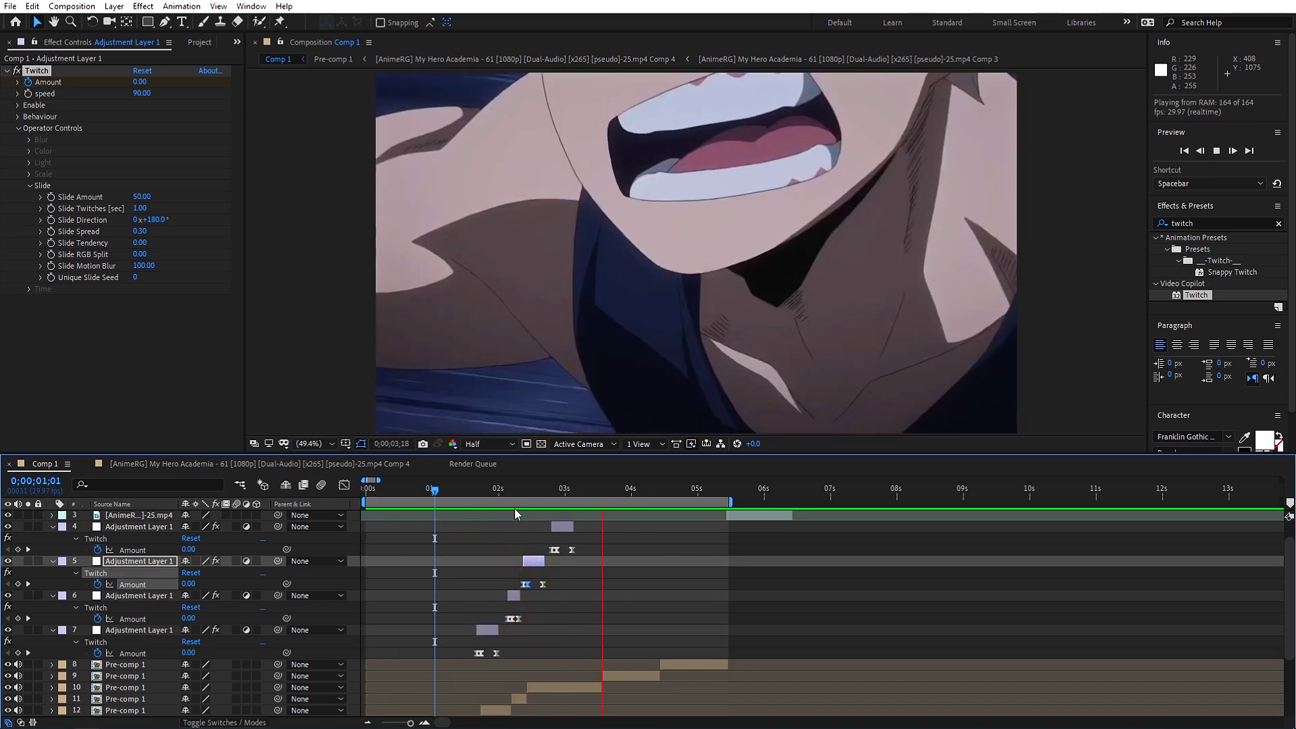
# Preview from 2;13, then step onto the 4;13 cut and select the pre-comp layer there
pyautogui.click(528, 488)
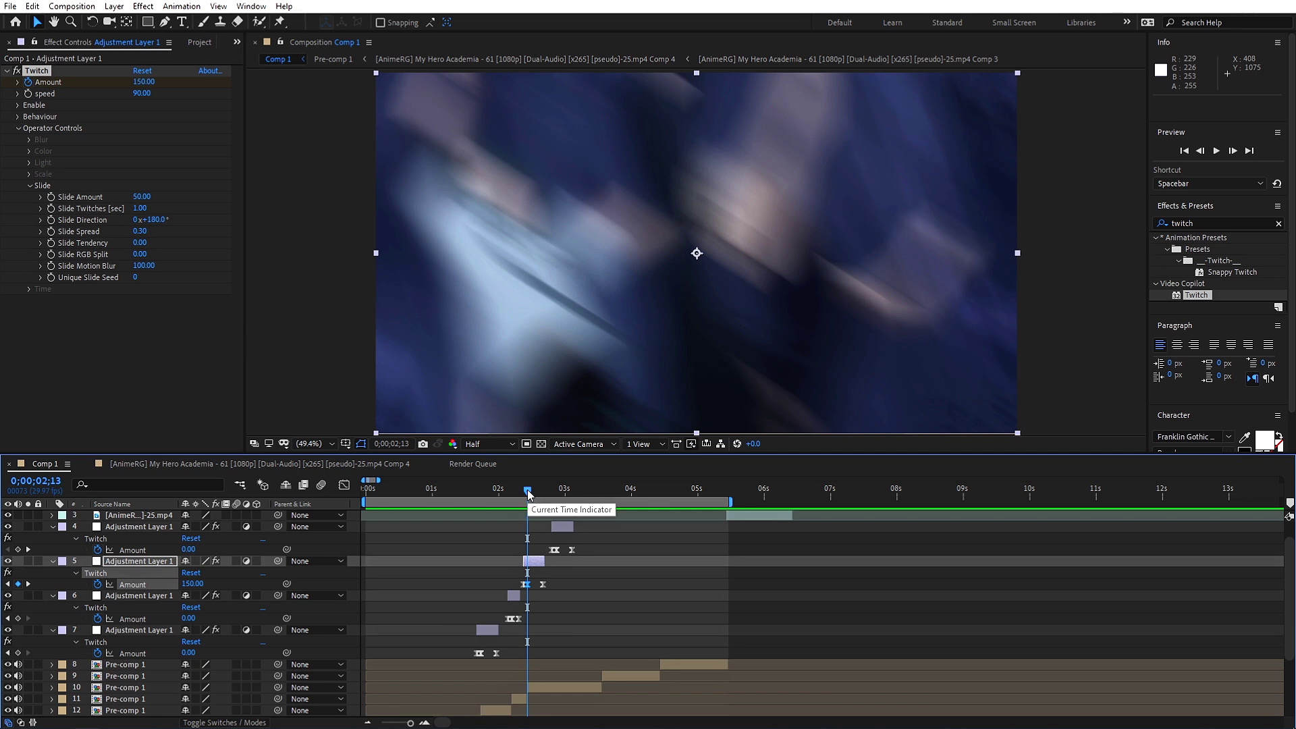
pyautogui.press('space')
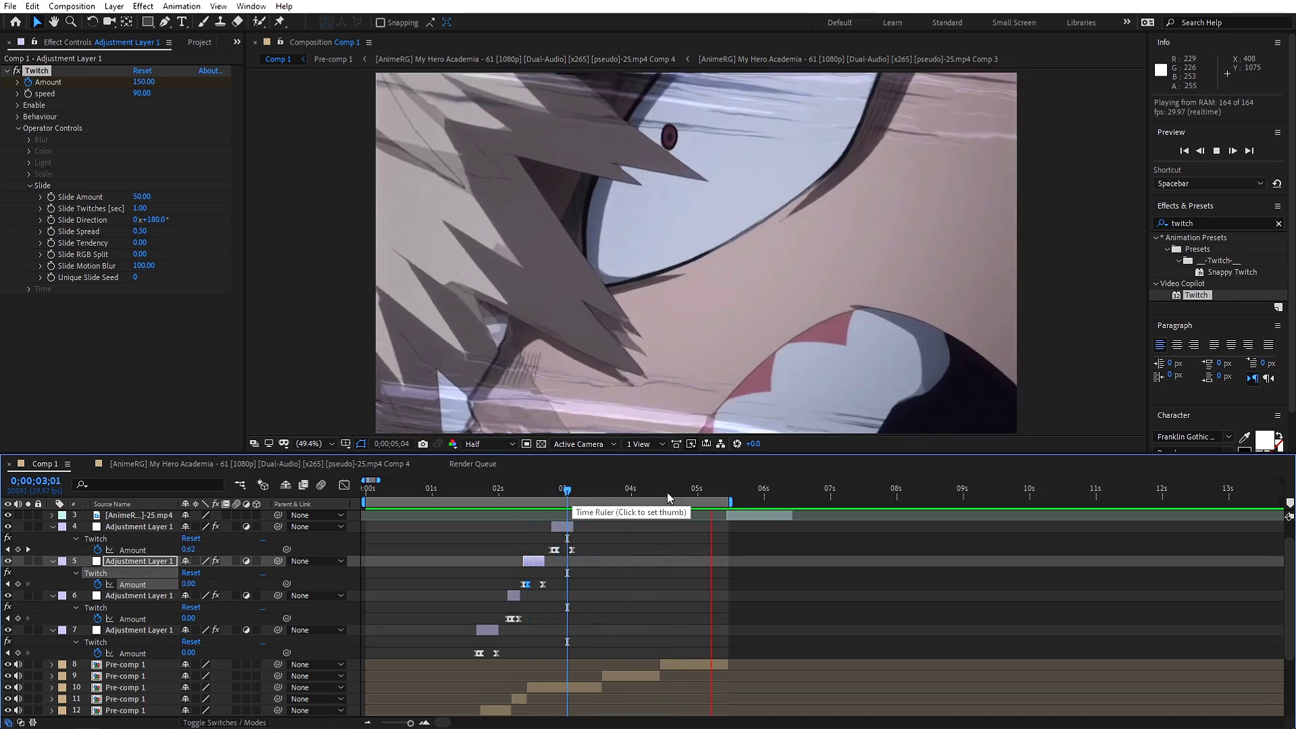
pyautogui.click(657, 492)
pyautogui.moveTo(659, 499); pyautogui.dragTo(661, 501)
pyautogui.click(674, 662)
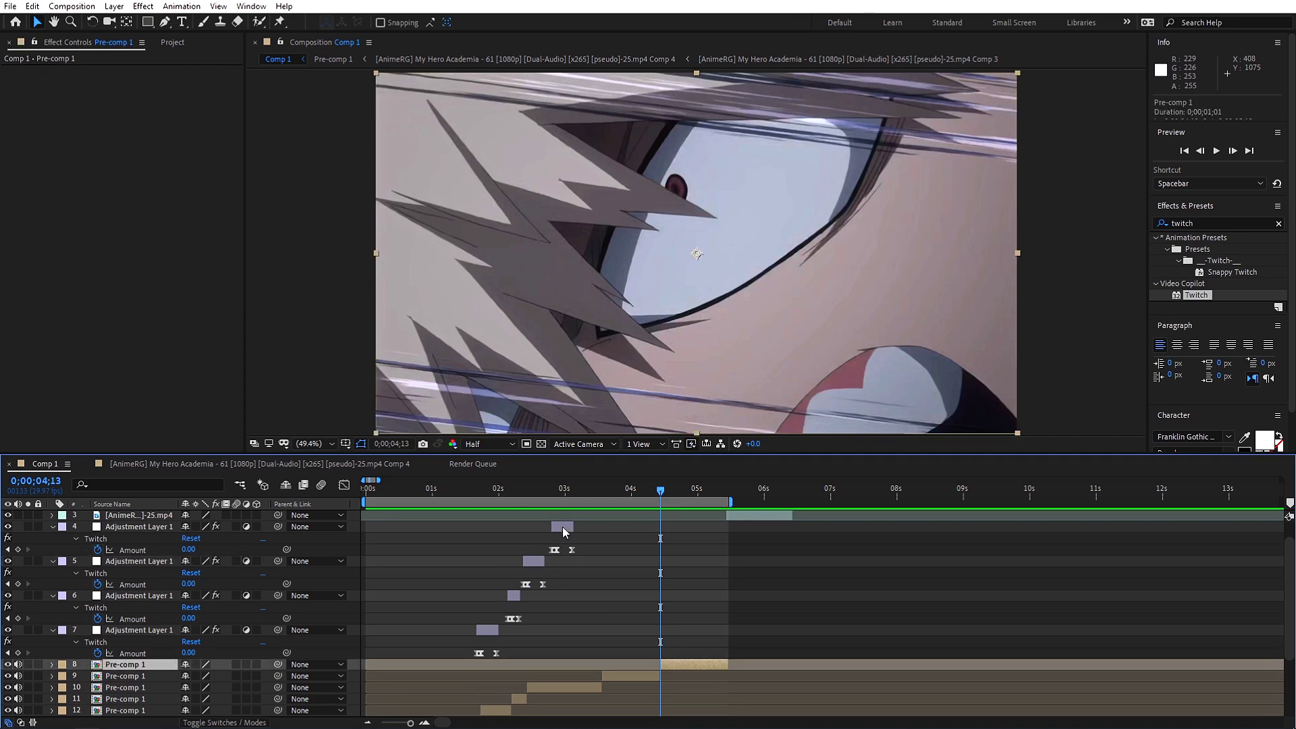
# Duplicate adjustment layer 4 and move the copy to start at the 4;13 cut
pyautogui.click(565, 528)
pyautogui.hotkey('ctrl', 'd')
pyautogui.moveTo(570, 537); pyautogui.dragTo(673, 538)
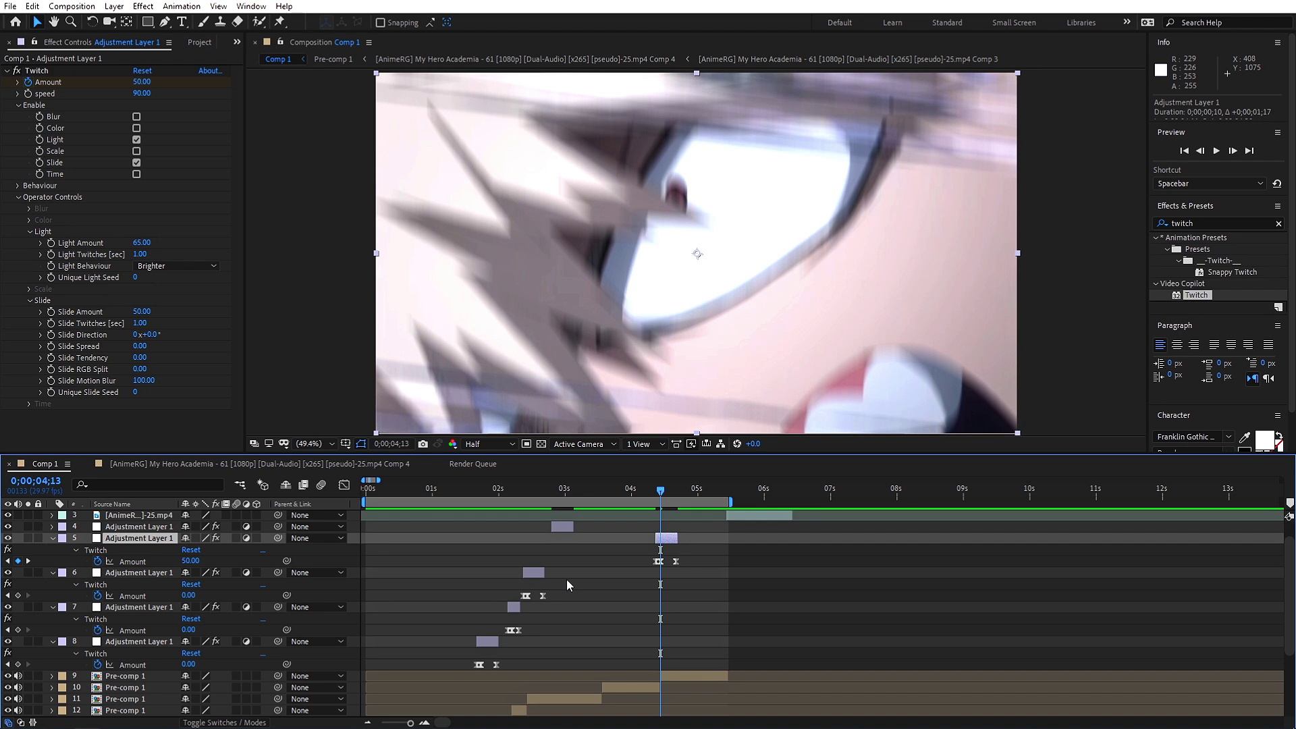
# Set the copy's Amount keyframe at 4;13 to 200
pyautogui.click(425, 722)
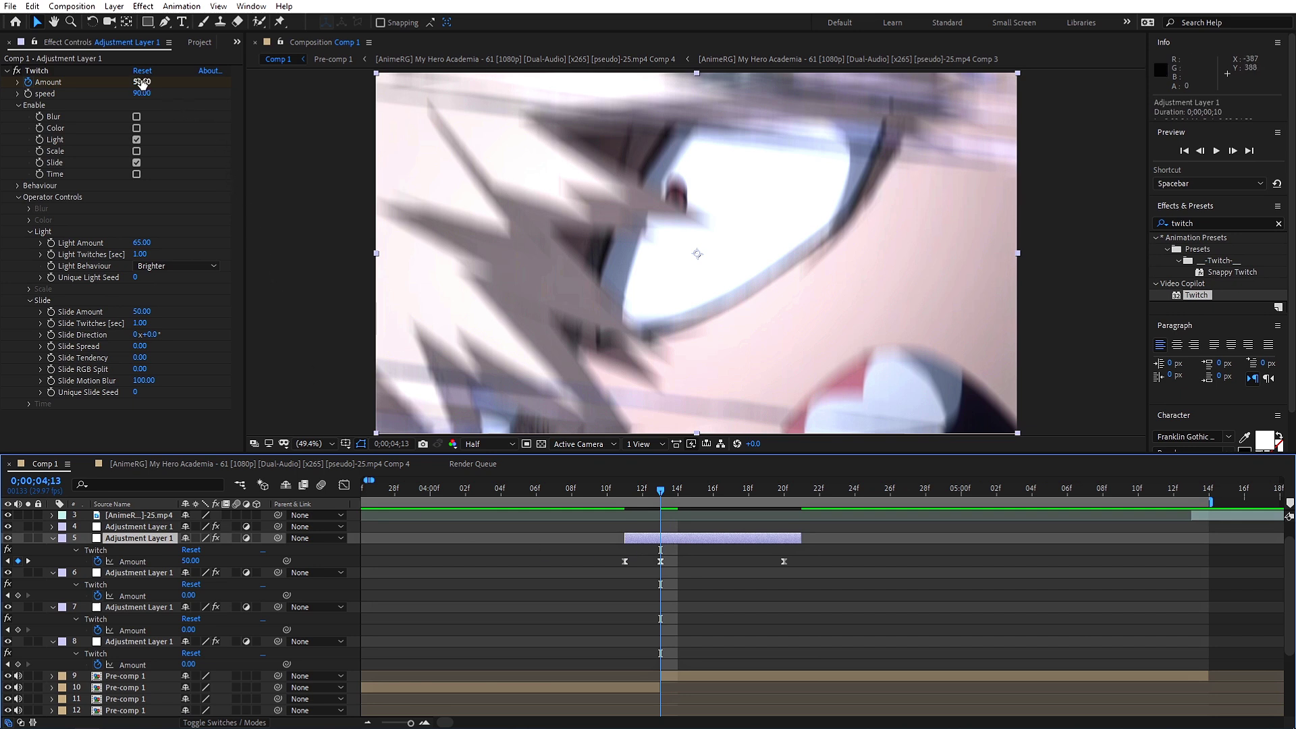
pyautogui.click(660, 562)
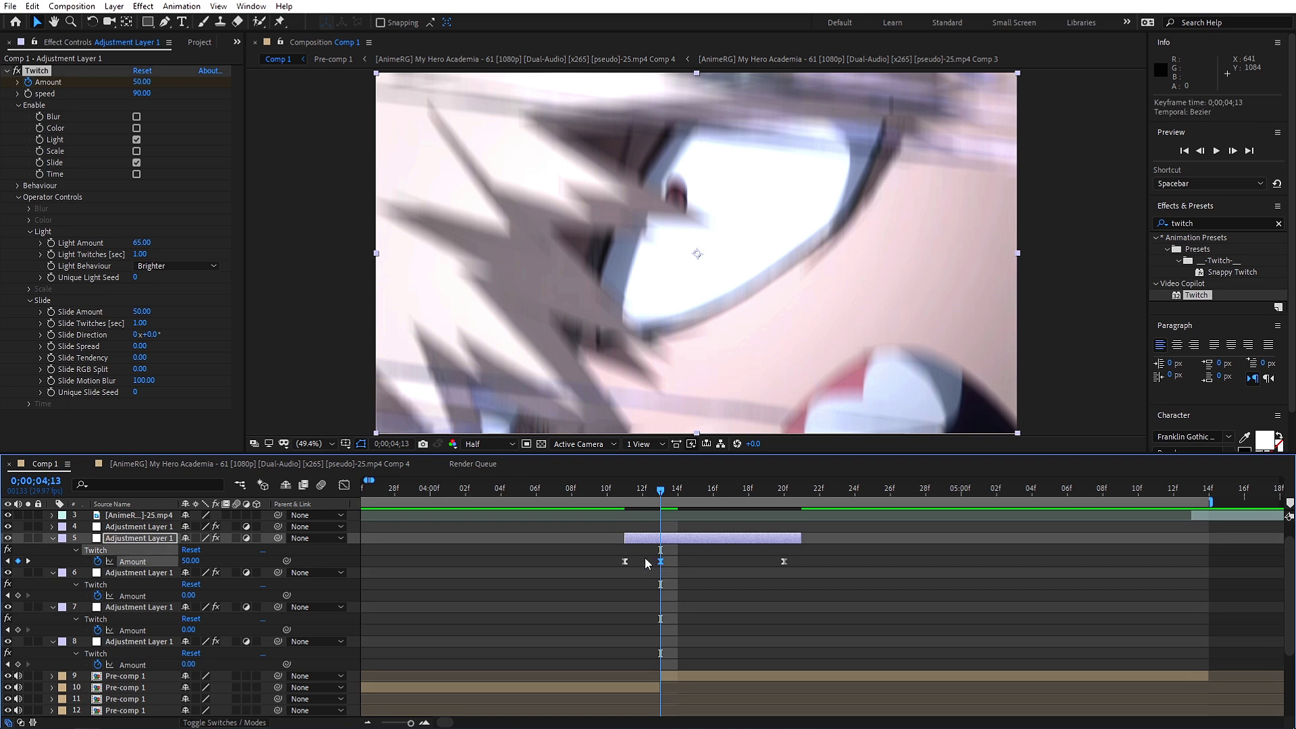
pyautogui.click(142, 82)
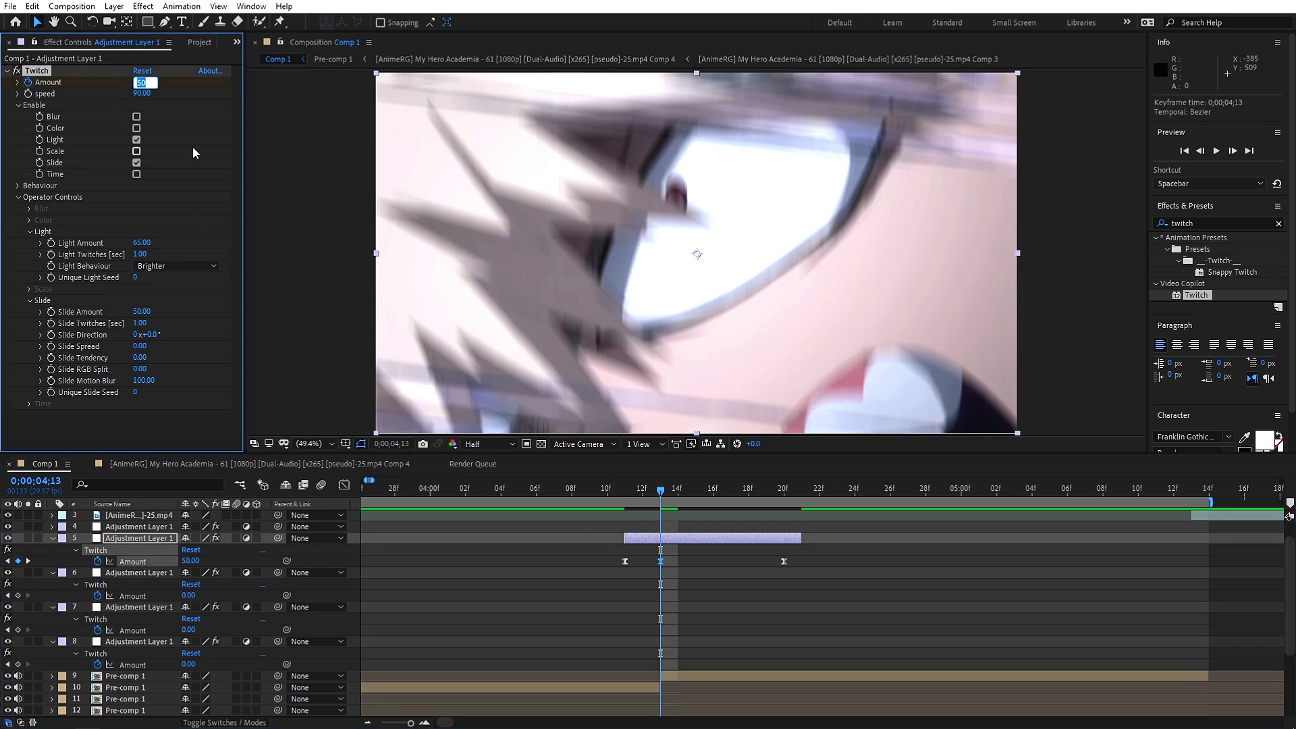
pyautogui.write('200')
pyautogui.press('Return')
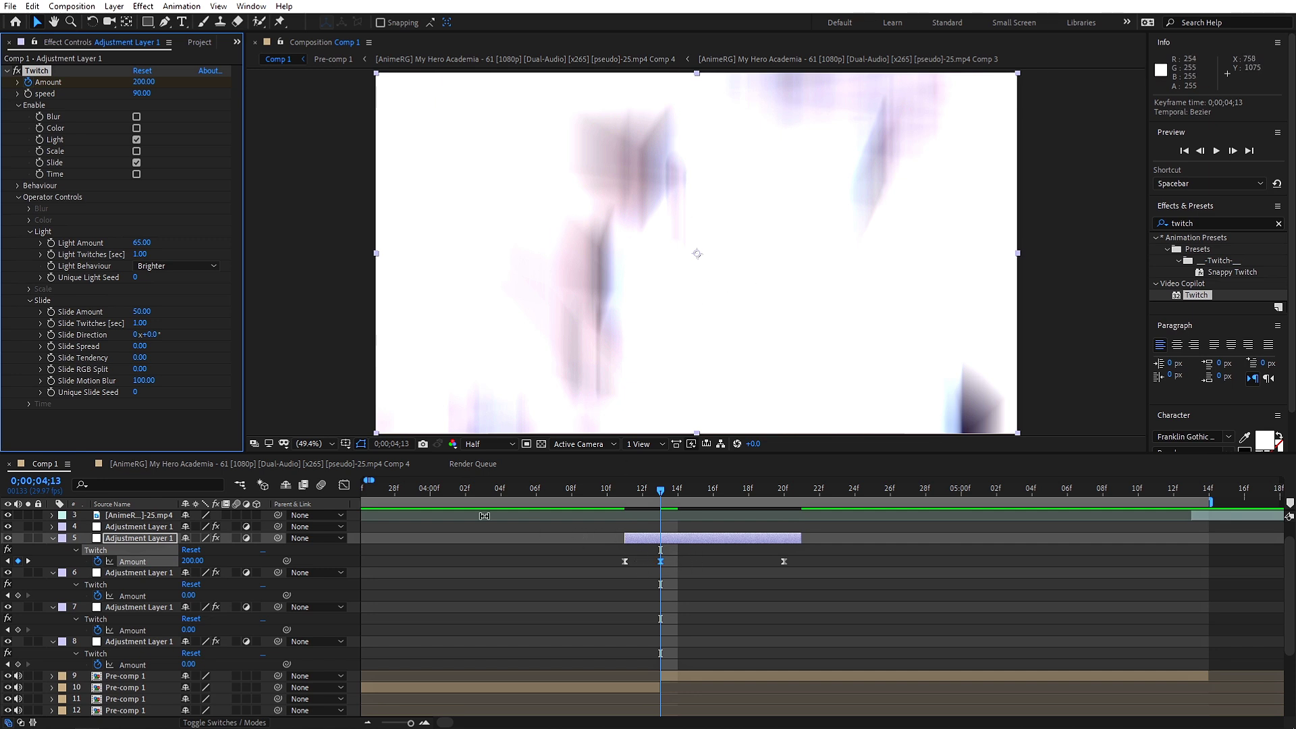
# Reshape the Amount falloff easing in the Graph Editor and preview the new transition
pyautogui.click(344, 485)
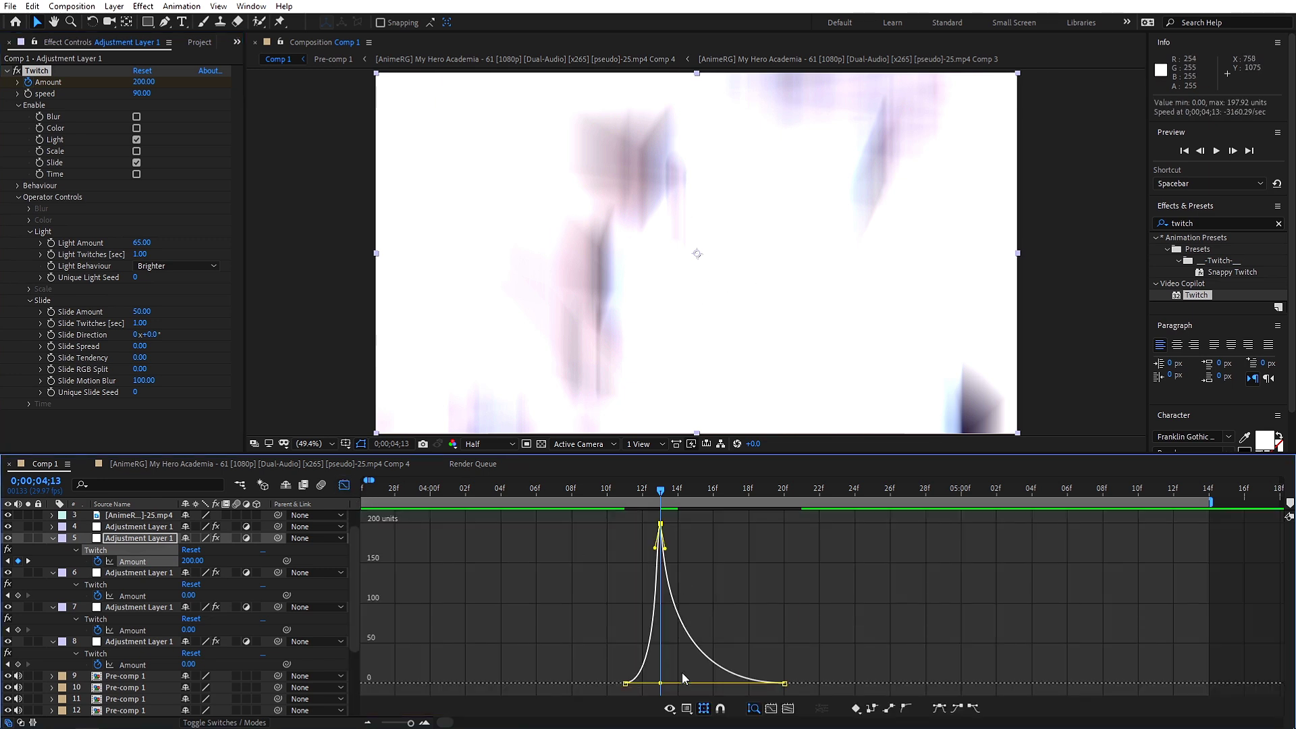
pyautogui.moveTo(660, 683); pyautogui.dragTo(660, 678)
pyautogui.click(552, 494)
pyautogui.press('space')
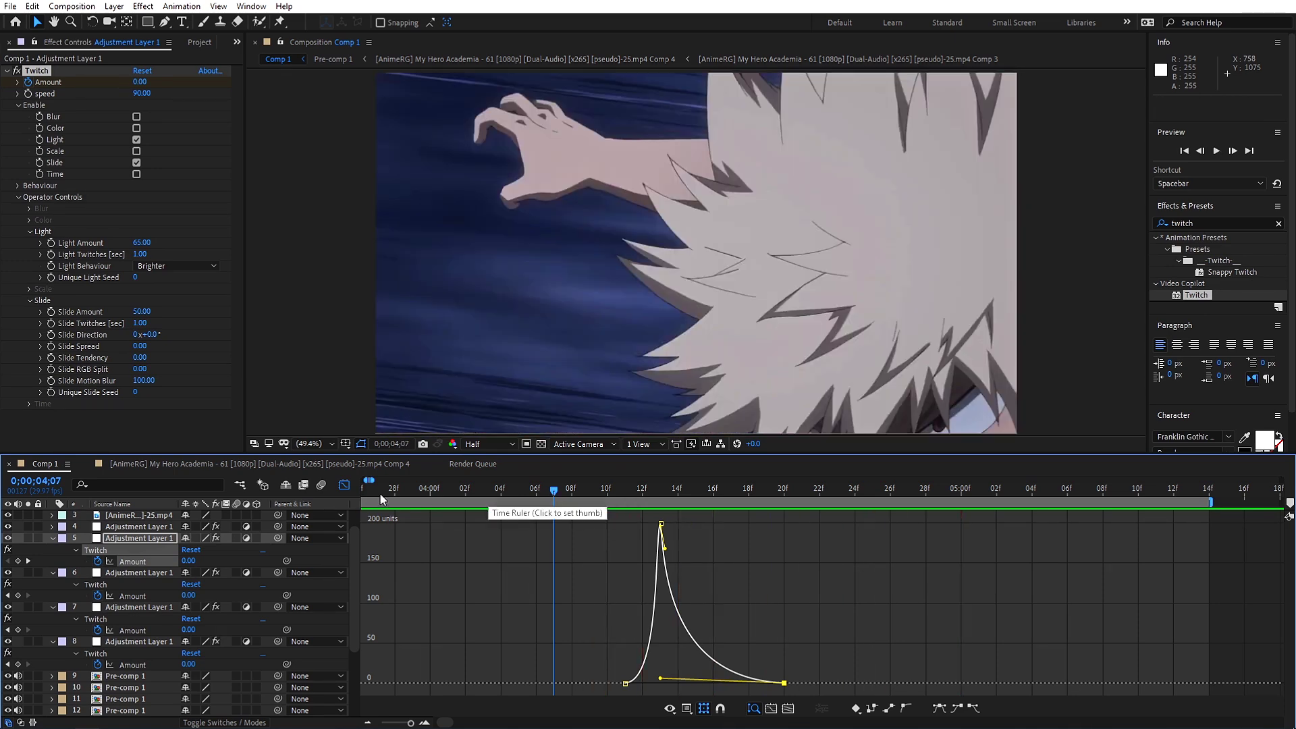
# Stop the preview and review the edit from 4;10 through 5;26 on a zoomed-out timeline
pyautogui.press('space')
pyautogui.hotkey('shift', 'F3')
pyautogui.click(369, 724)
pyautogui.click(581, 495)
pyautogui.moveTo(584, 498); pyautogui.dragTo(250, 520)
pyautogui.press('space')
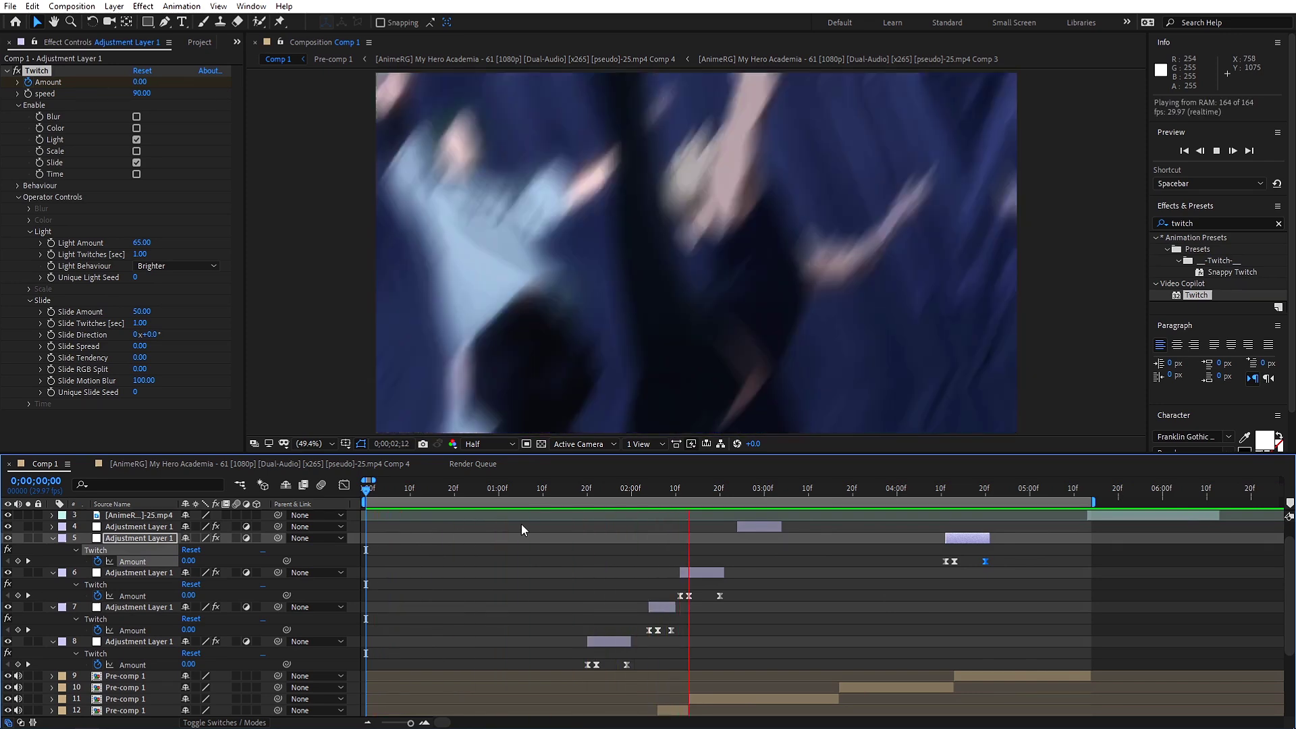
pyautogui.click(636, 488)
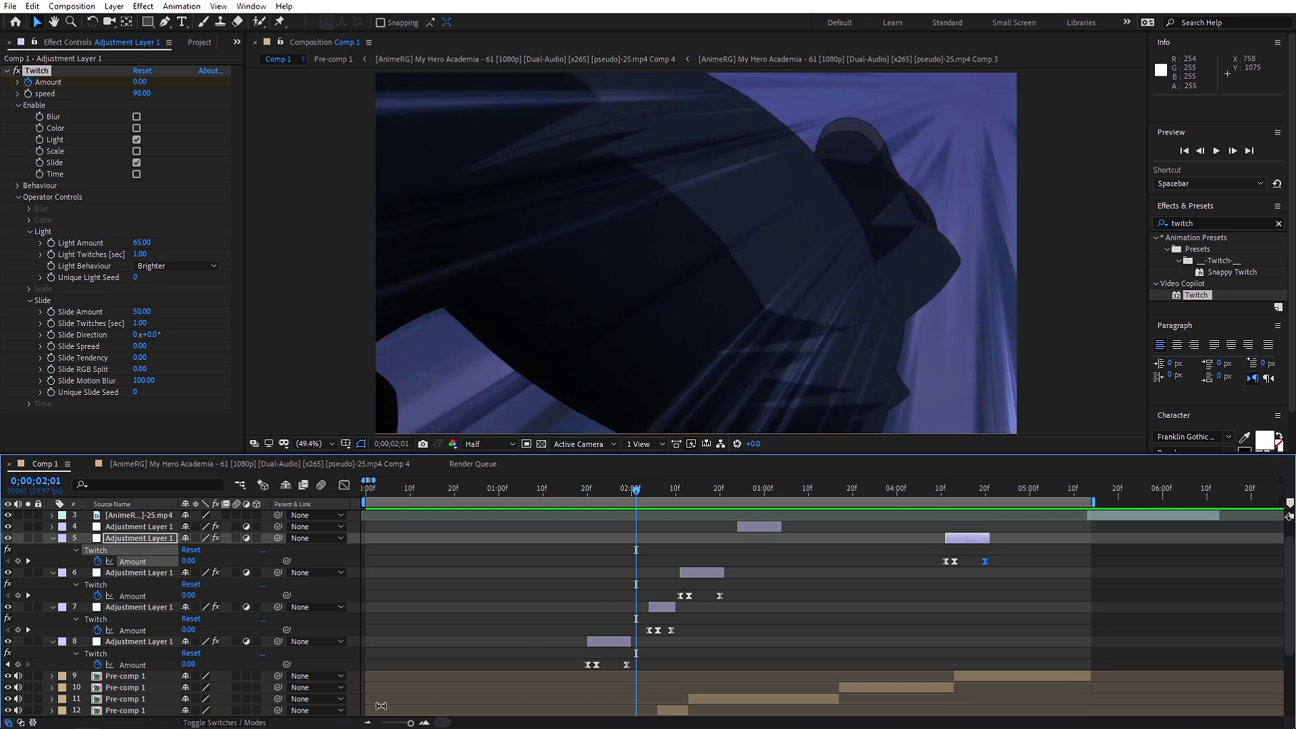
pyautogui.click(368, 722)
pyautogui.click(368, 722)
pyautogui.moveTo(472, 492); pyautogui.dragTo(465, 527)
# Delete the extra Twitch adjustment layer, return to 0;00;04;13 and select Pre-comp 1
pyautogui.click(425, 723)
pyautogui.click(425, 723)
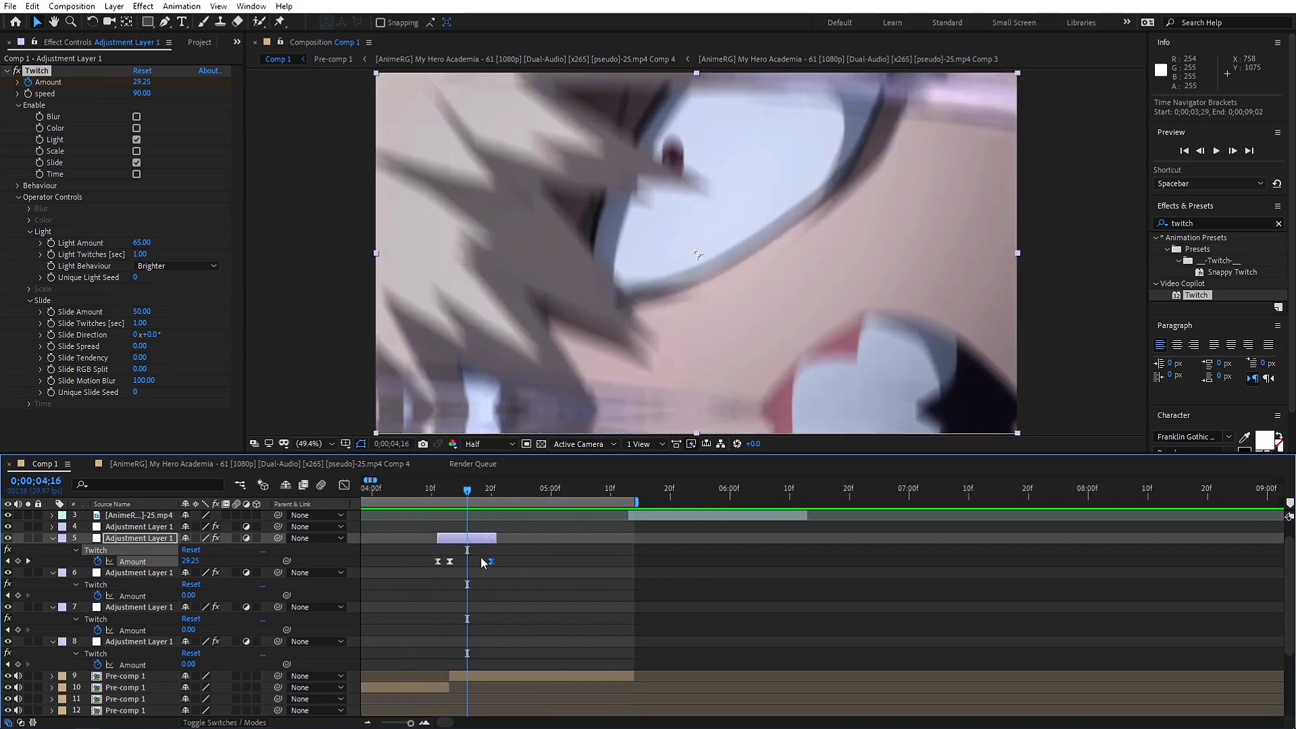
pyautogui.click(493, 555)
pyautogui.press('Delete')
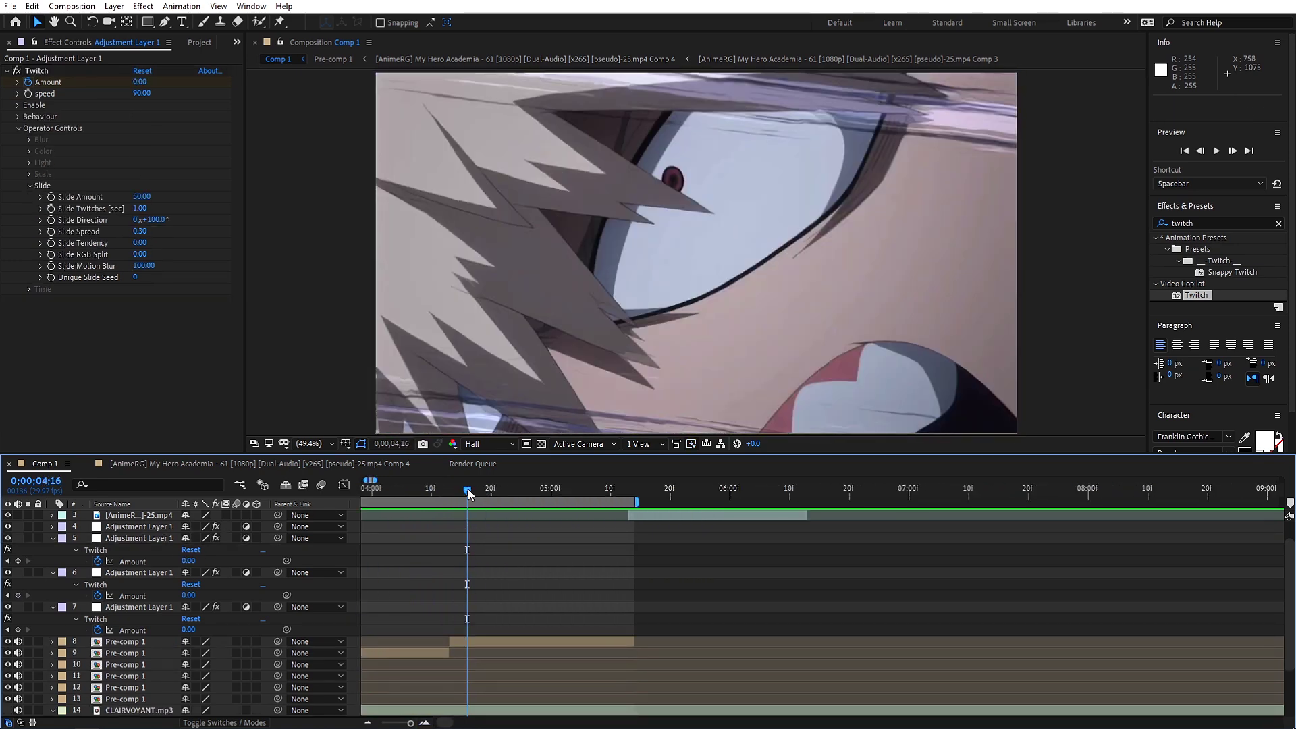
pyautogui.moveTo(468, 491); pyautogui.dragTo(451, 490)
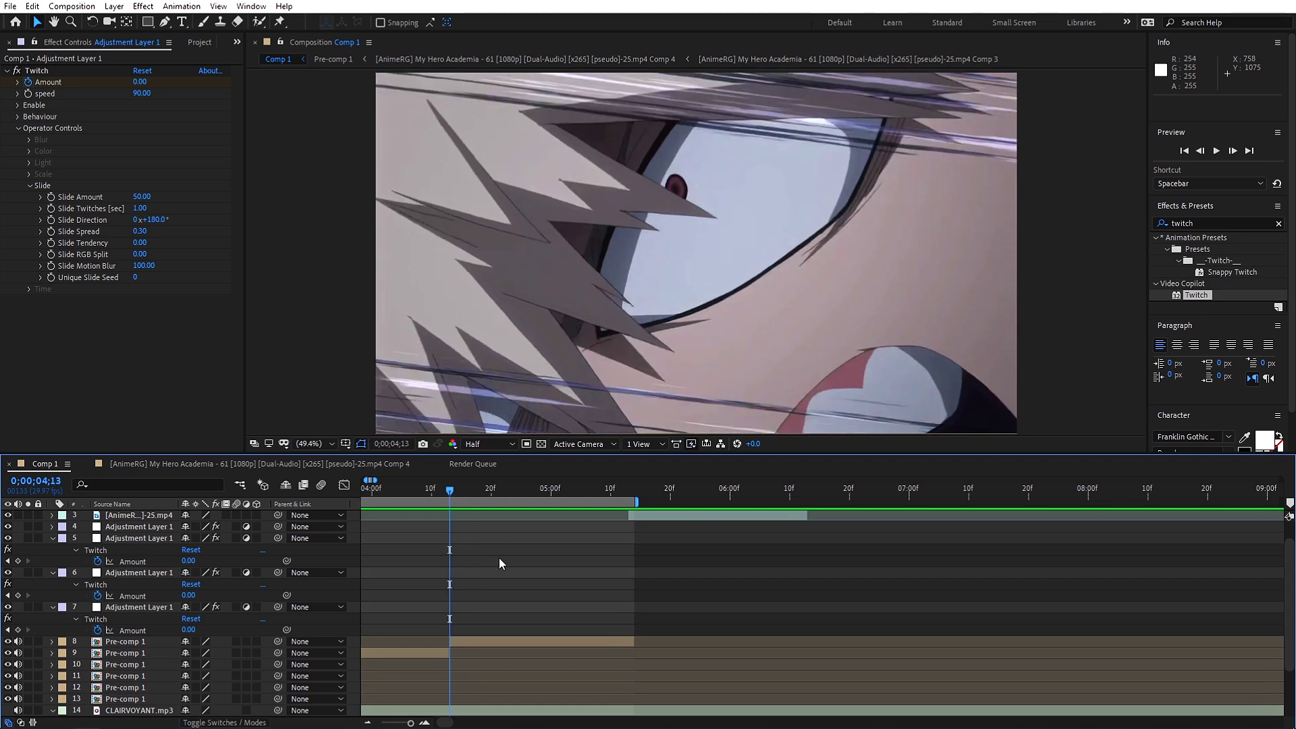
pyautogui.click(474, 640)
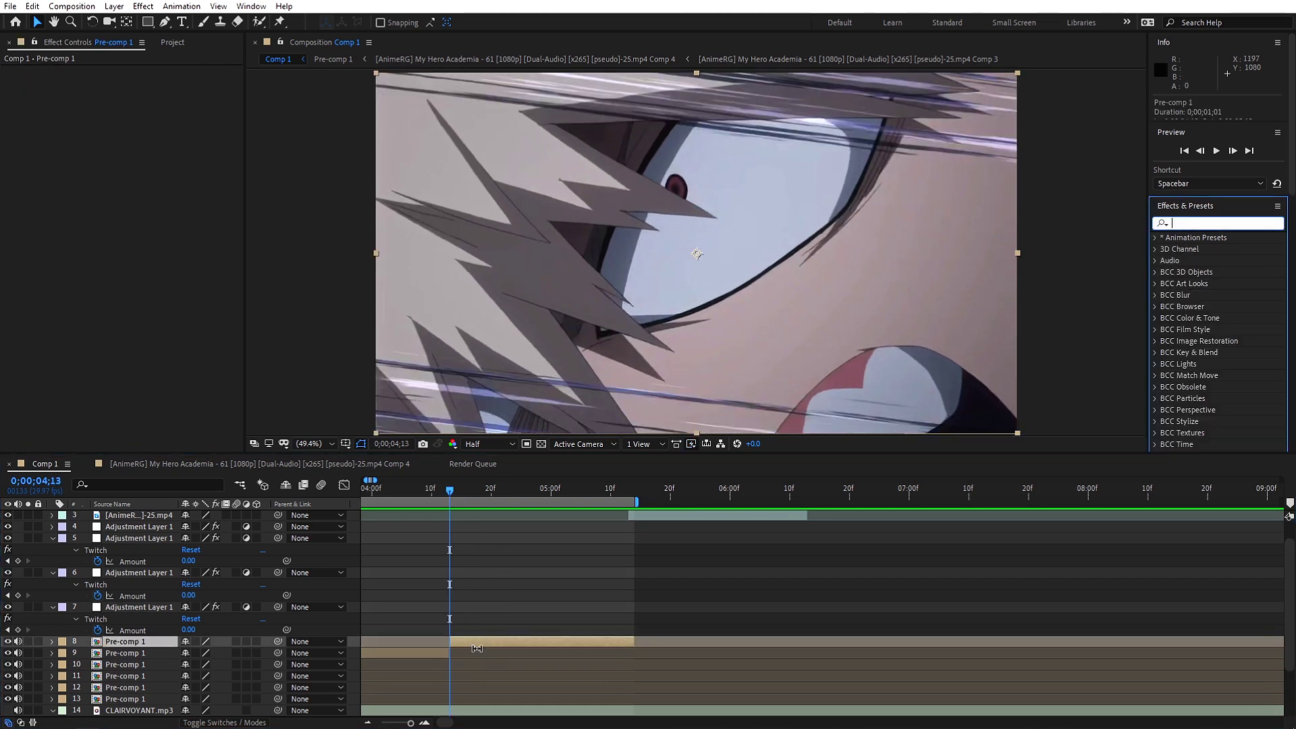
# Keyframe Pre-comp 1's Position from 12f, pushing the image up to Y 185
pyautogui.press('p')
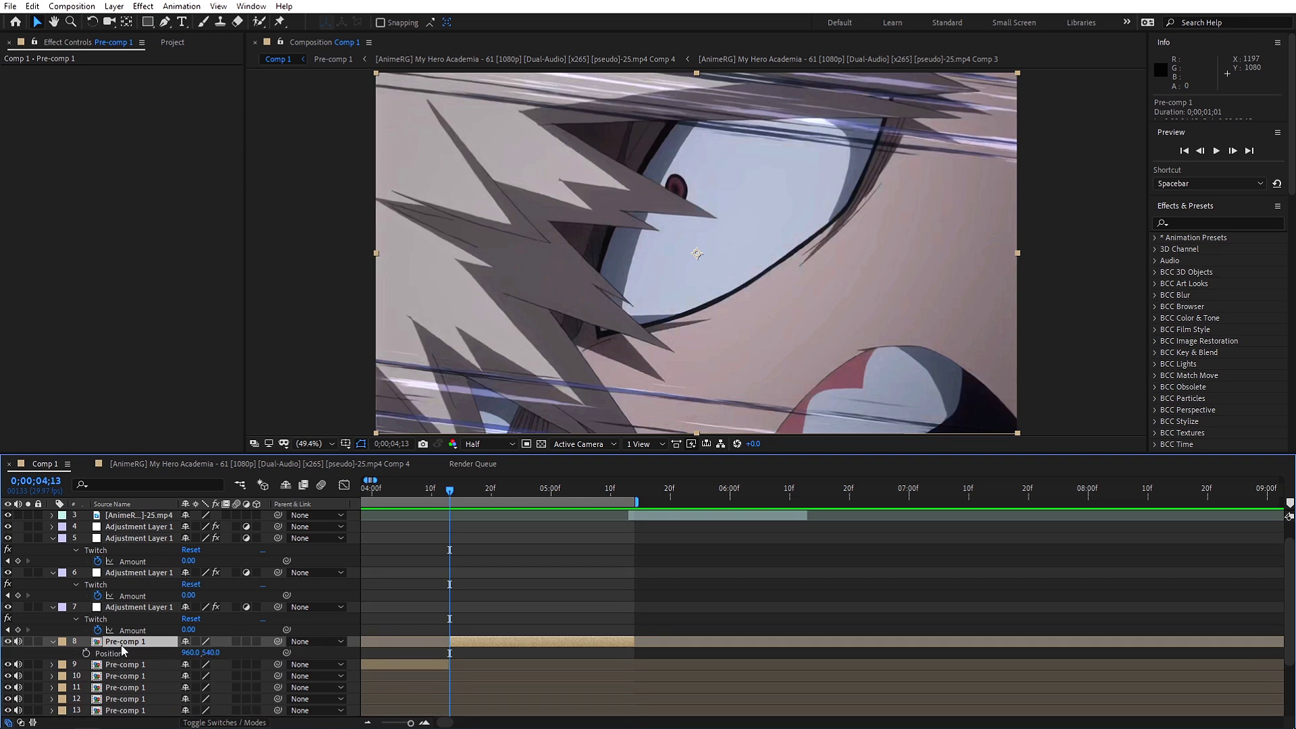
pyautogui.click(86, 653)
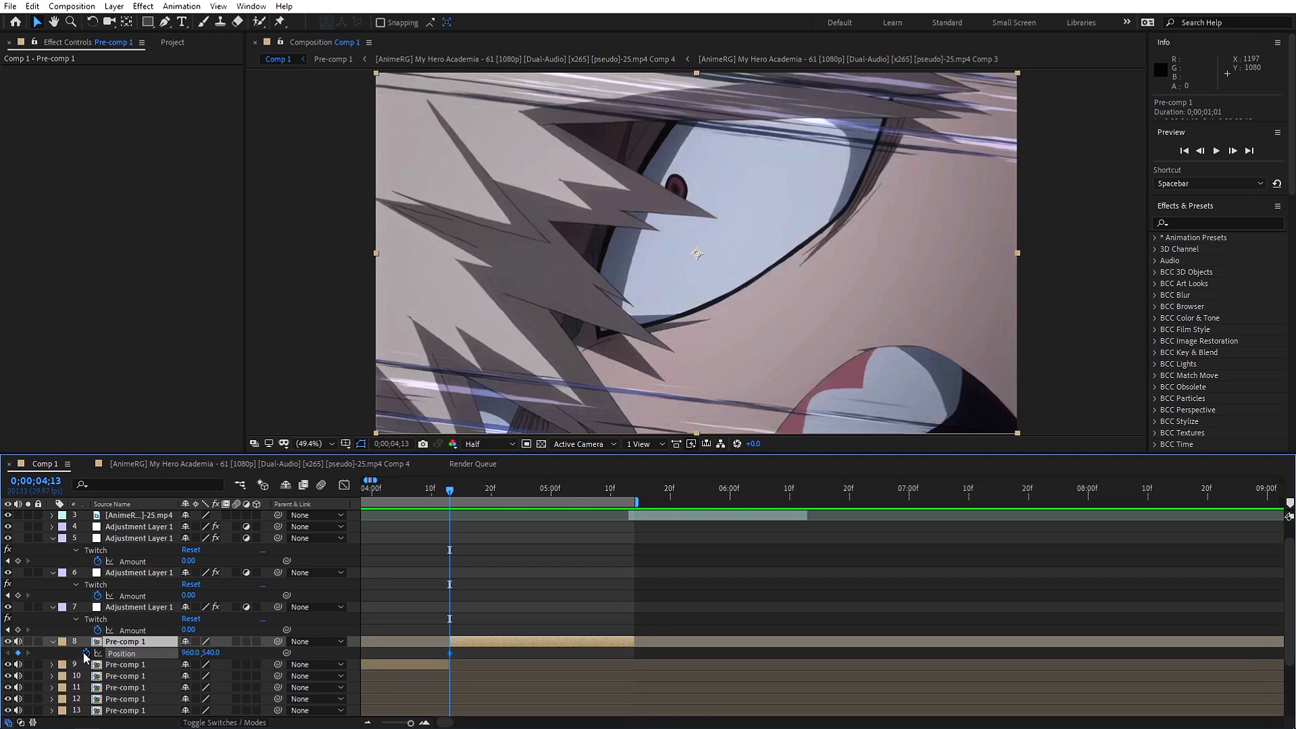
pyautogui.click(425, 723)
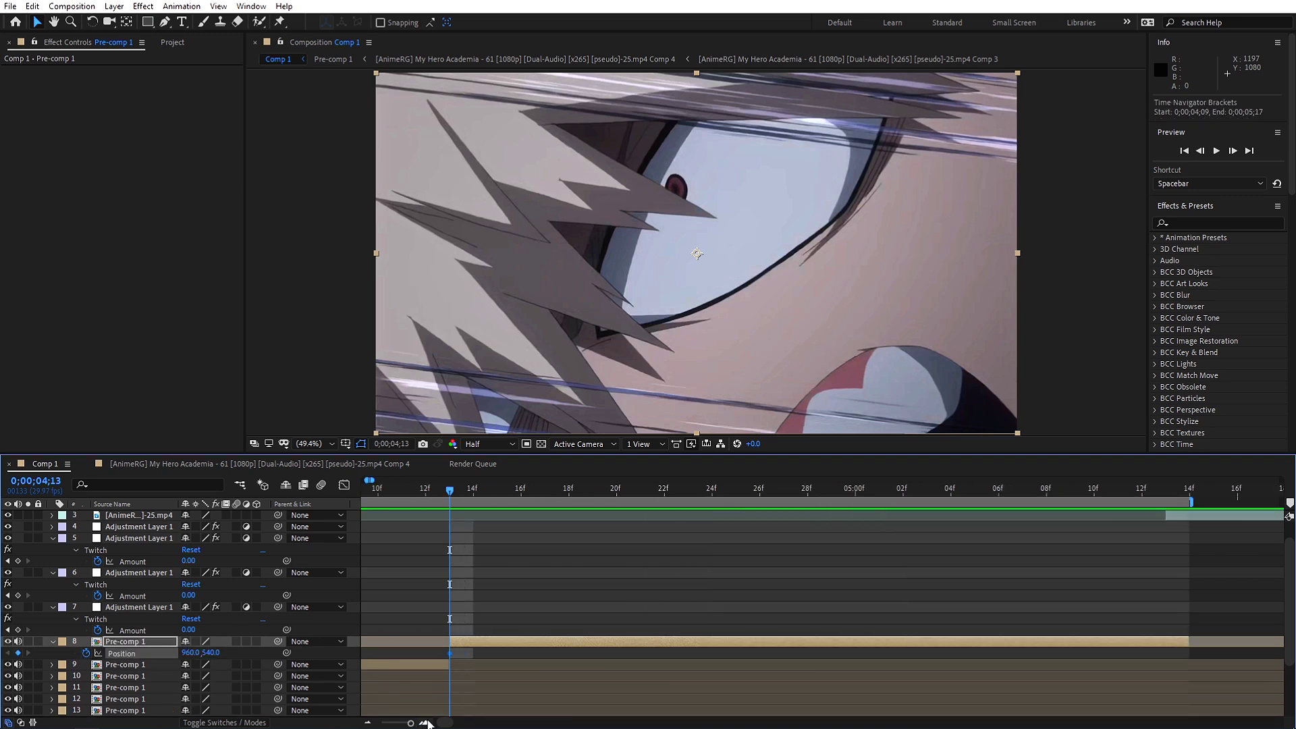
pyautogui.moveTo(211, 653); pyautogui.dragTo(139, 659)
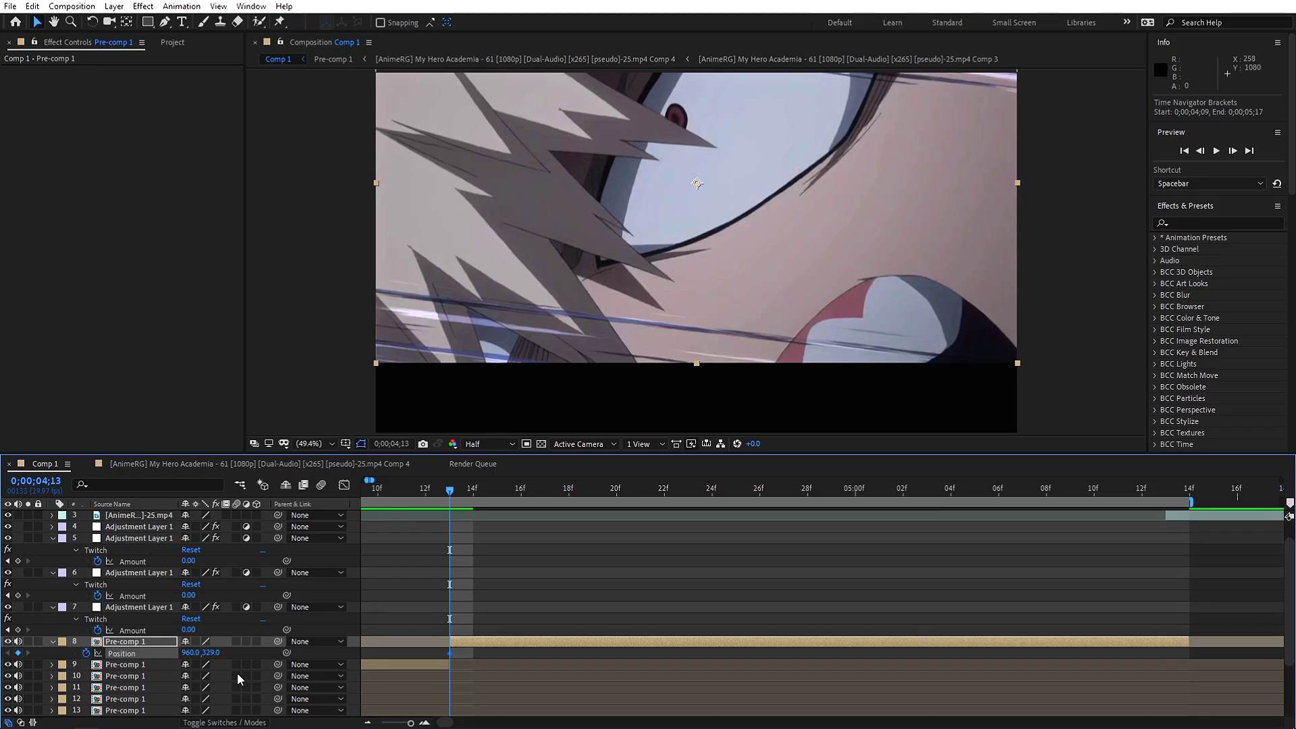
pyautogui.moveTo(210, 653); pyautogui.dragTo(134, 642)
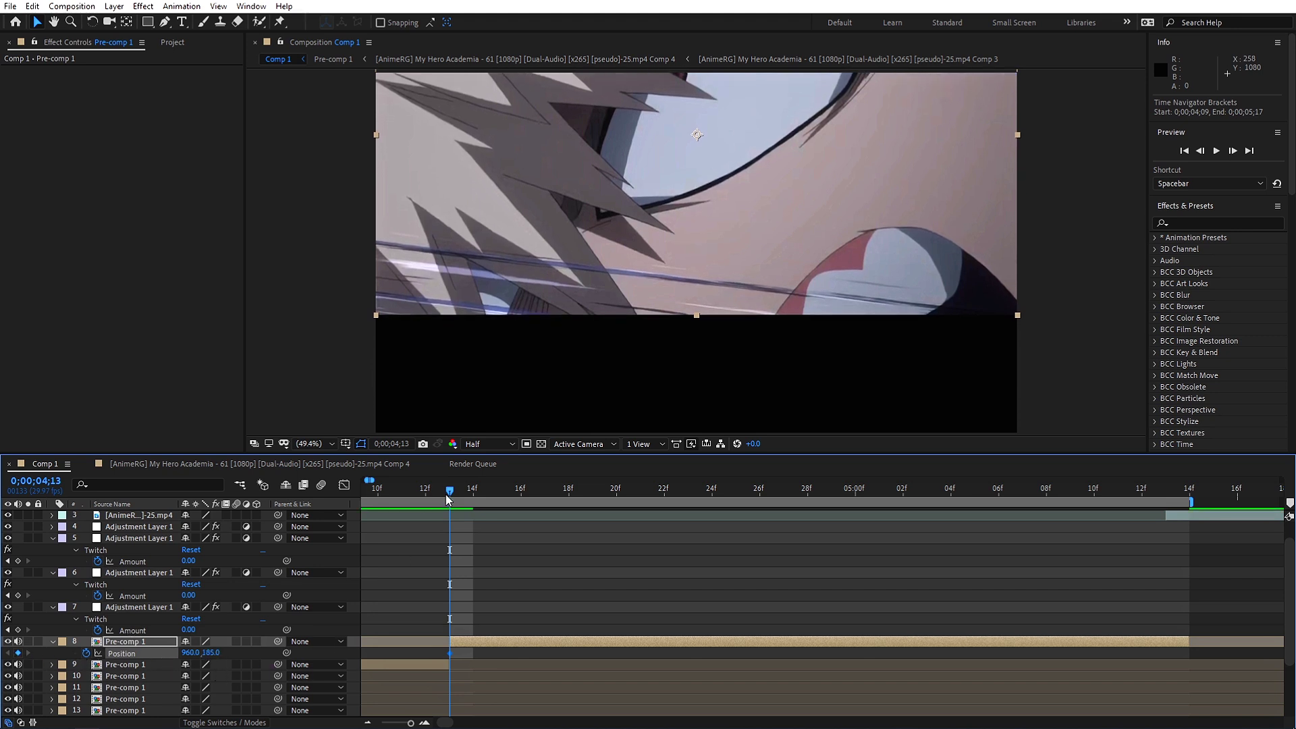
# Add Position keyframes that jolt the image down, back up and slightly raised over the next frames
pyautogui.click(473, 489)
pyautogui.moveTo(210, 653); pyautogui.dragTo(454, 727)
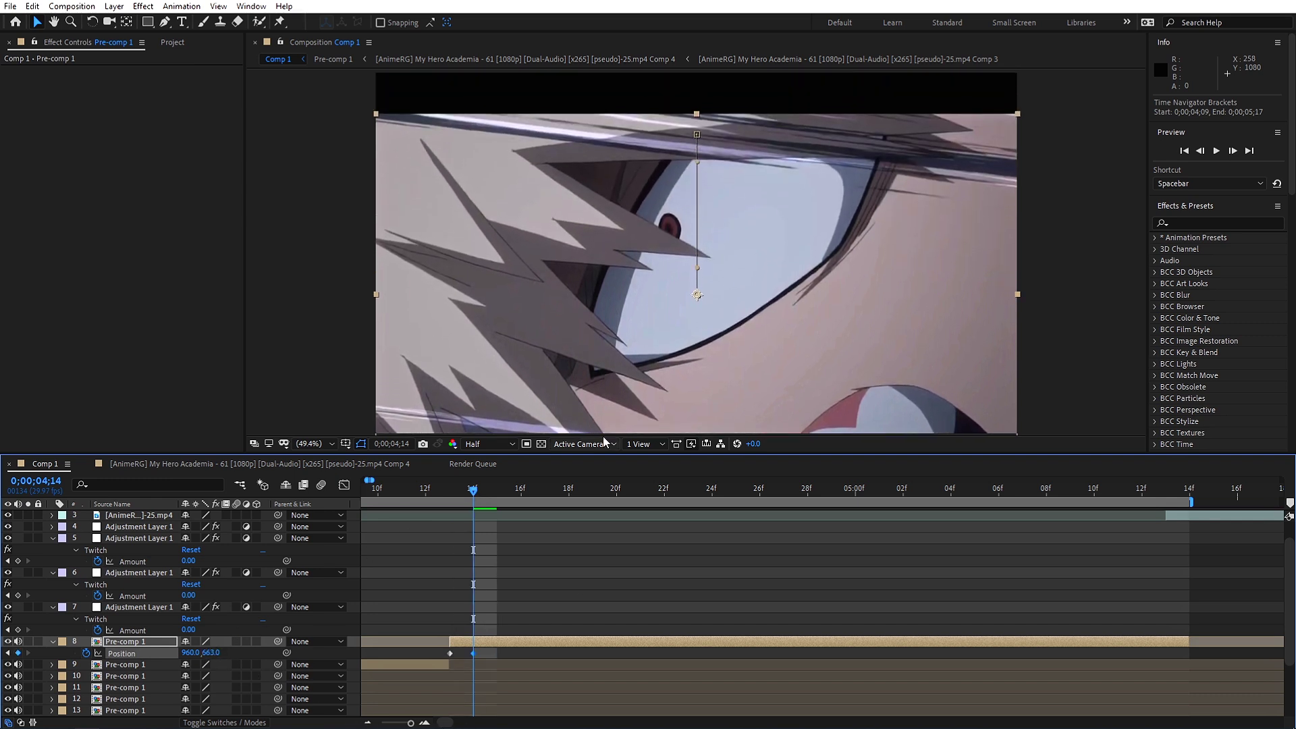
pyautogui.press('pagedown')
pyautogui.press('pagedown')
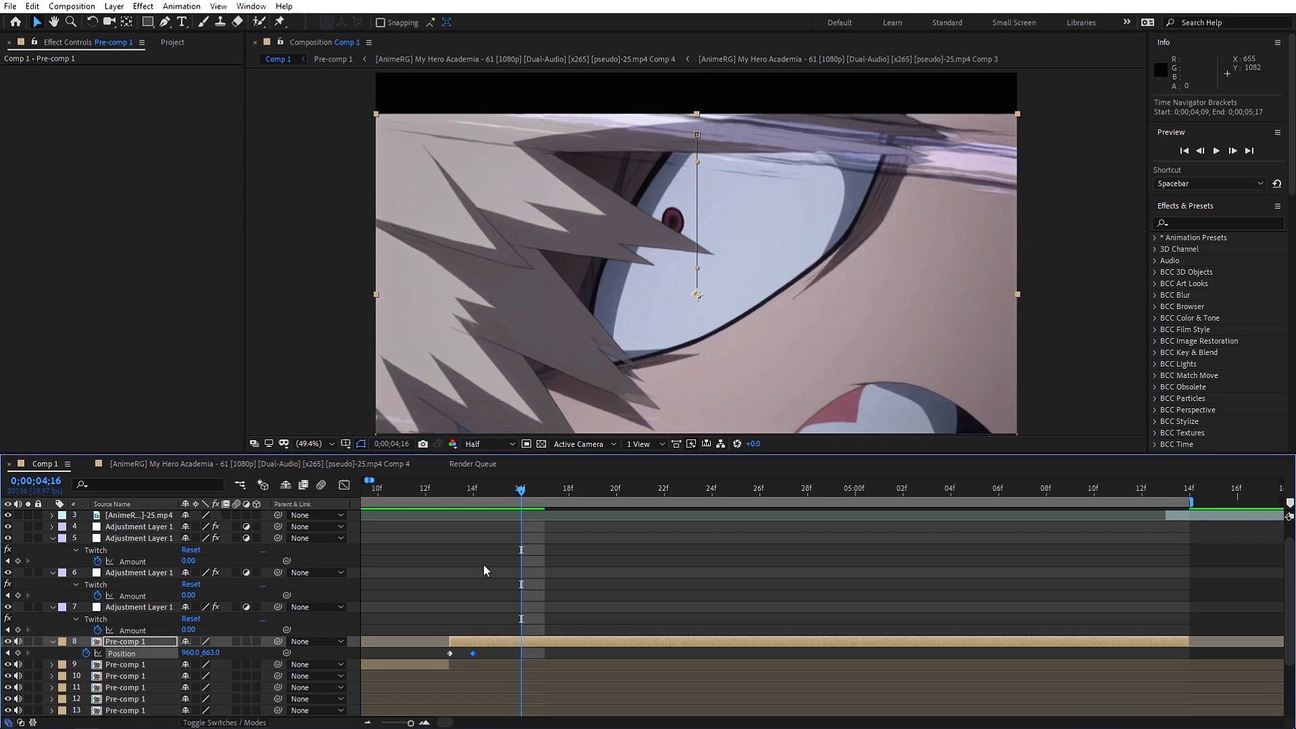
pyautogui.moveTo(211, 652); pyautogui.dragTo(110, 622)
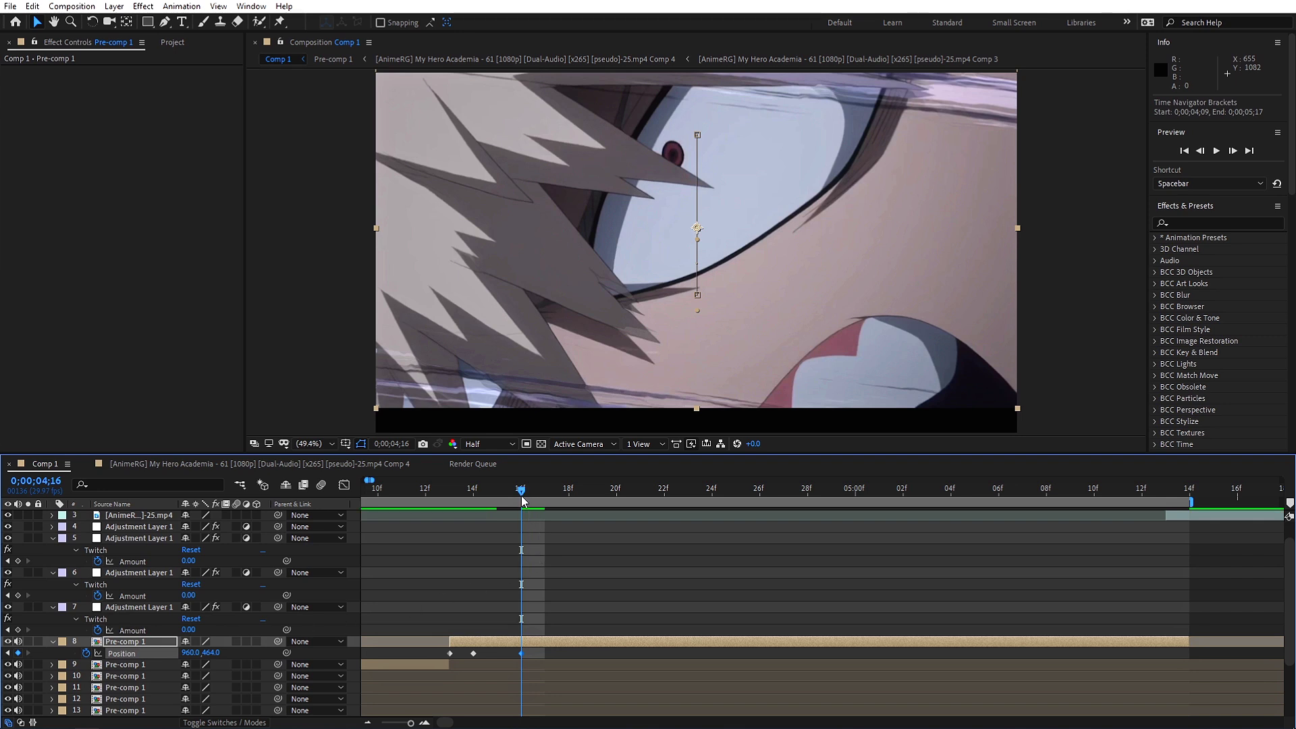
pyautogui.moveTo(521, 493); pyautogui.dragTo(576, 500)
pyautogui.moveTo(209, 653); pyautogui.dragTo(374, 658)
pyautogui.moveTo(577, 490); pyautogui.dragTo(710, 513)
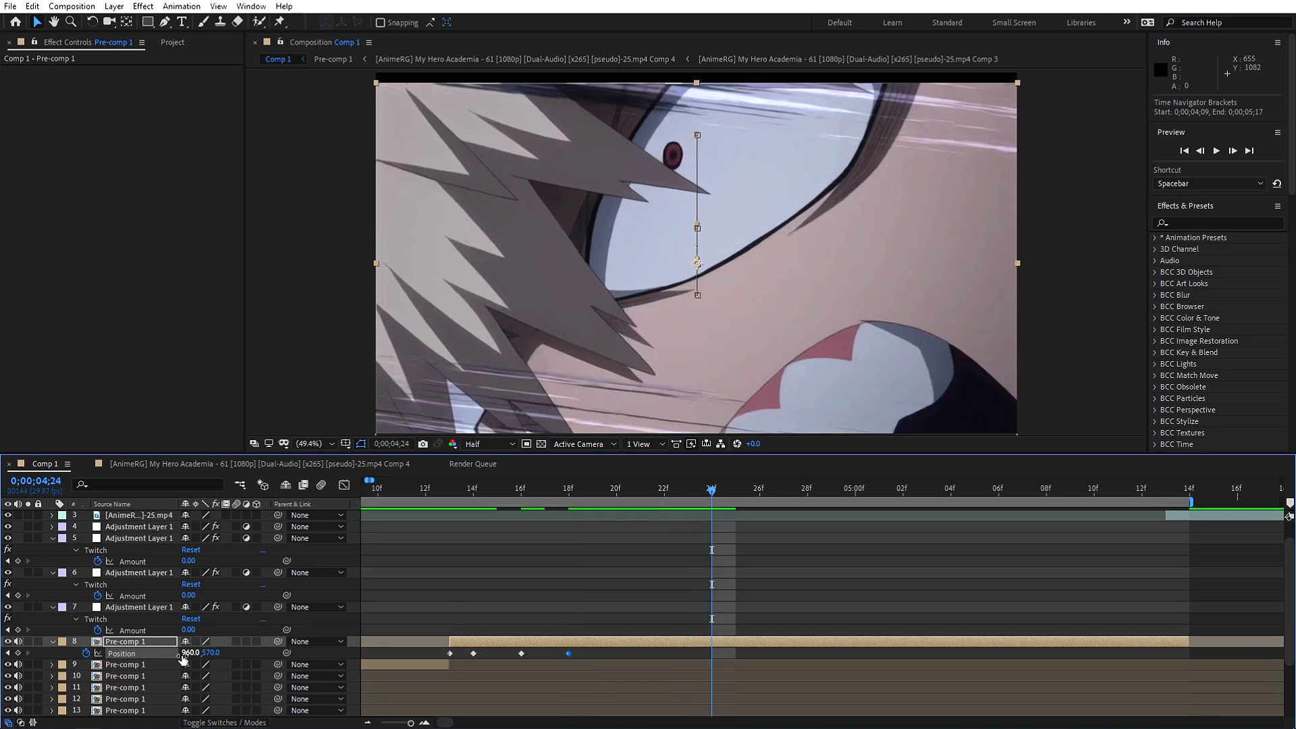
# Reset Position to 960,540 at 0;00;04;24 and easy-ease all five Position keyframes
pyautogui.rightClick(132, 654)
pyautogui.click(177, 580)
pyautogui.click(568, 654)
pyautogui.moveTo(729, 658); pyautogui.dragTo(414, 657)
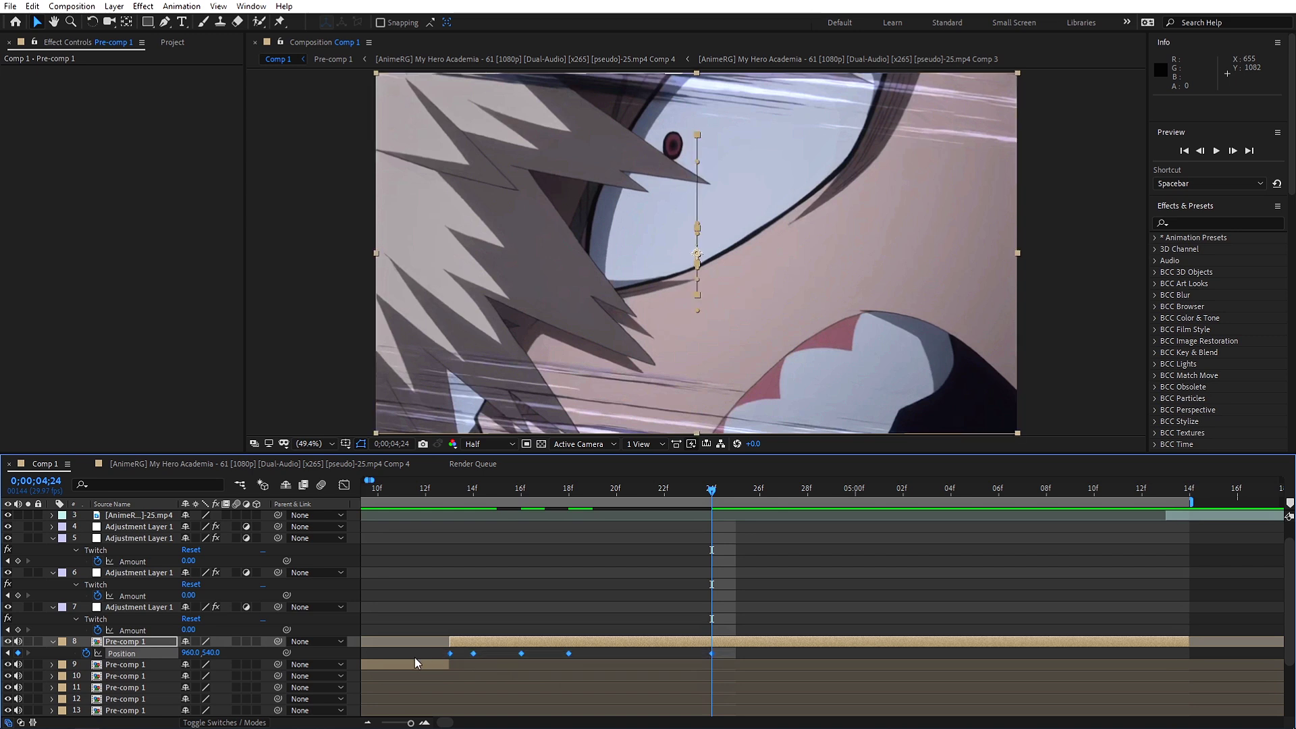
pyautogui.press('F9')
# Preview the position shake from 12f and reselect the Pre-comp 1 layer
pyautogui.click(426, 490)
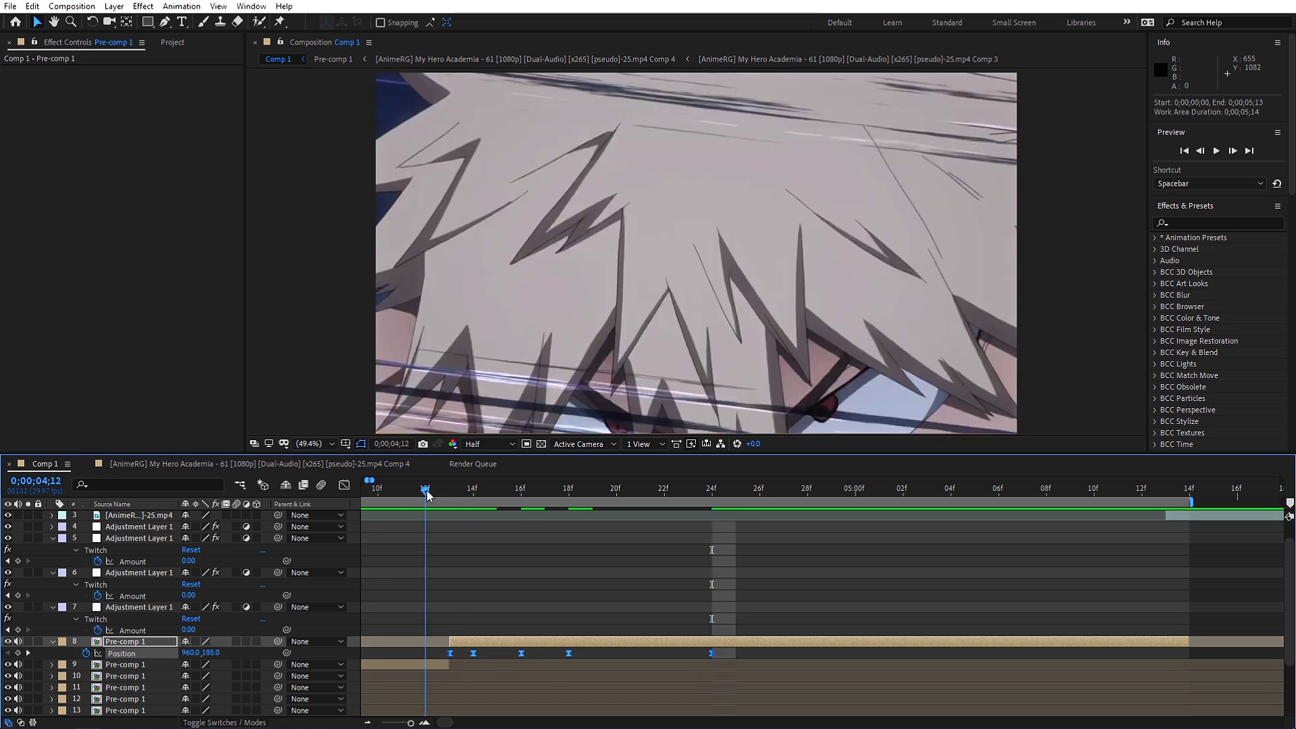
pyautogui.press('space')
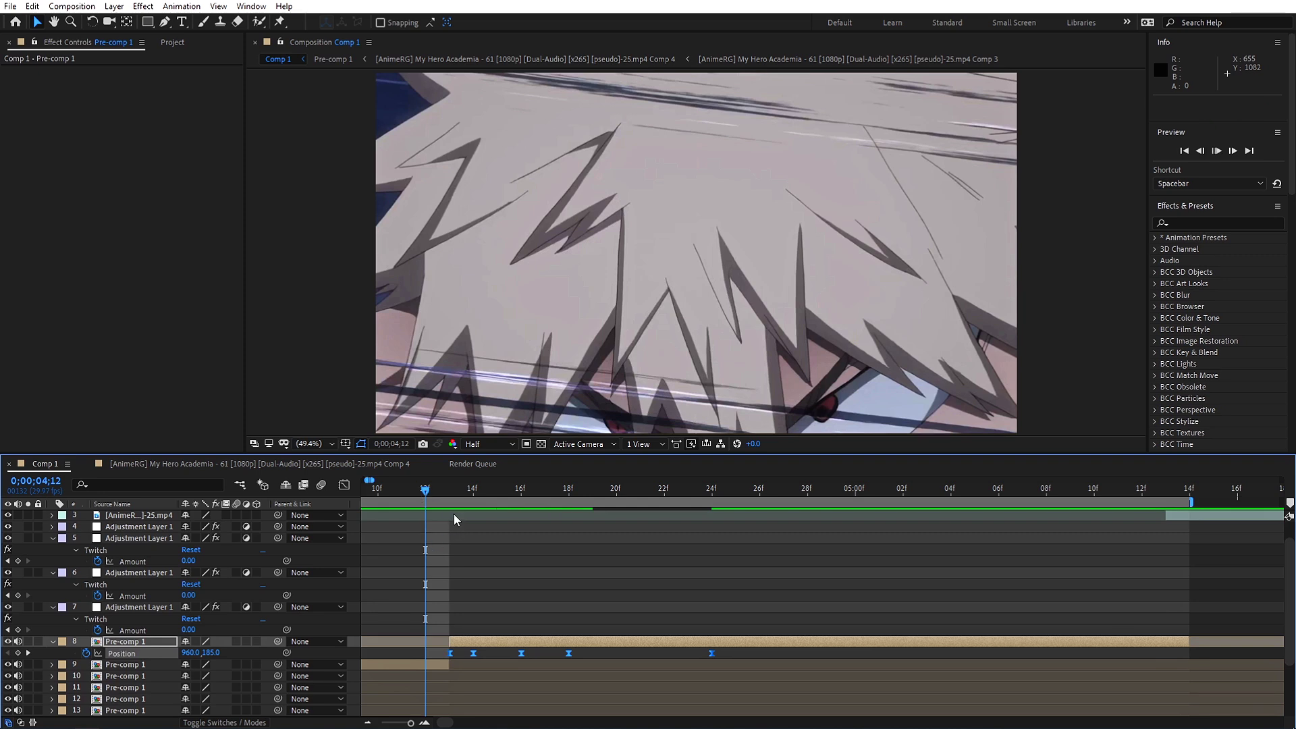
pyautogui.press('space')
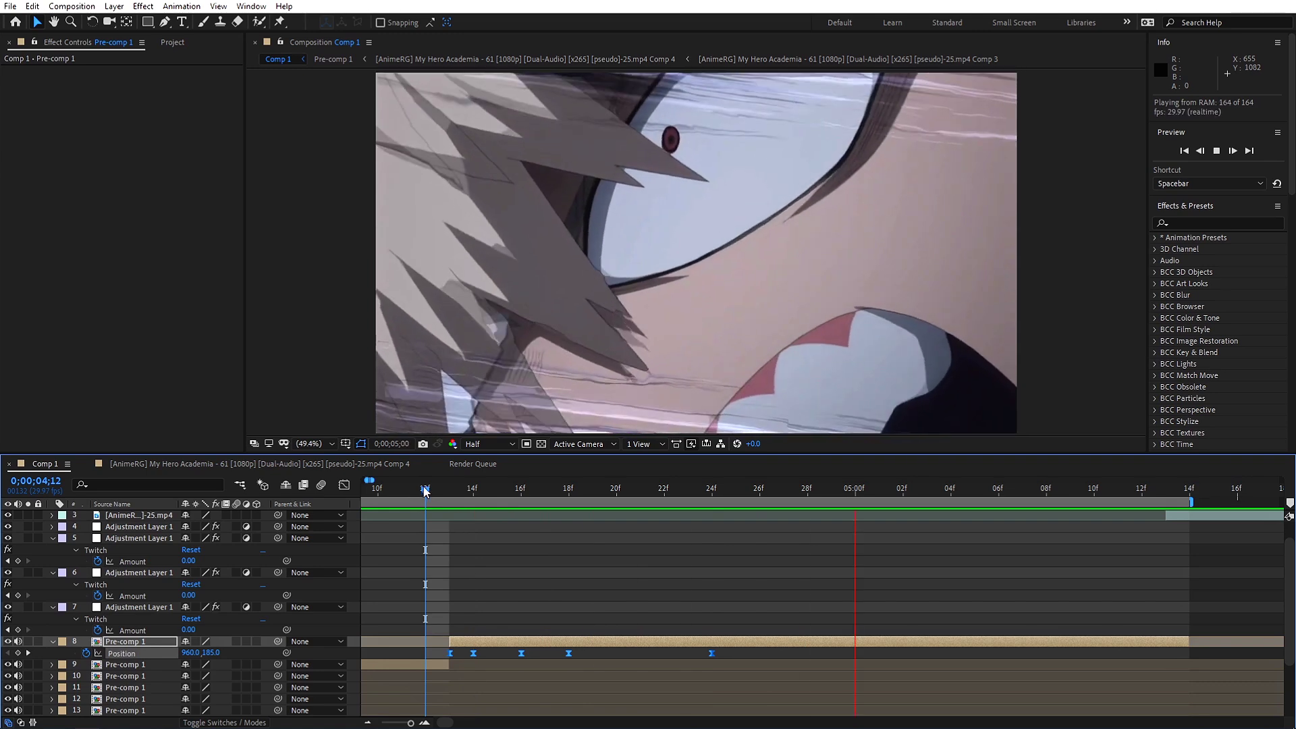
pyautogui.press('space')
pyautogui.click(570, 641)
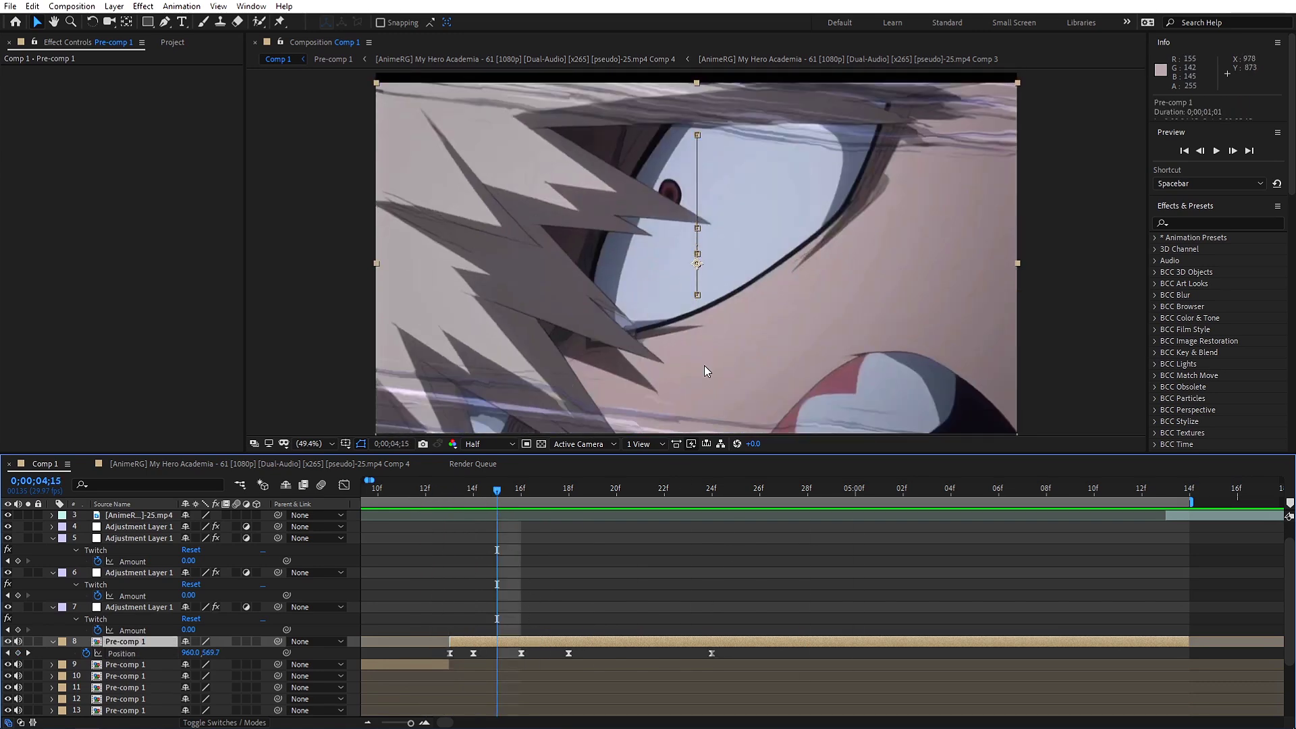
pyautogui.click(1188, 224)
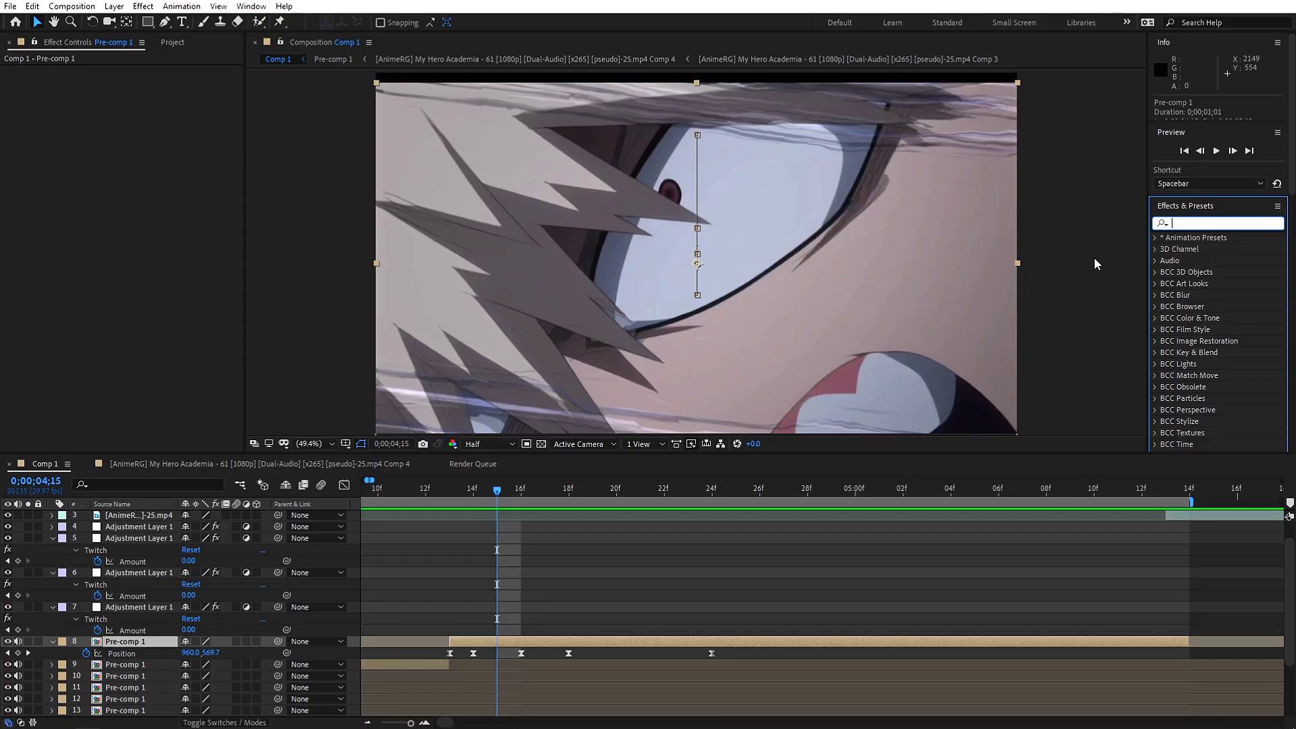
# Apply Motion Tile to Pre-comp 1 with Mirror Edges on and Output Width and Height at 280
pyautogui.write('motion tile')
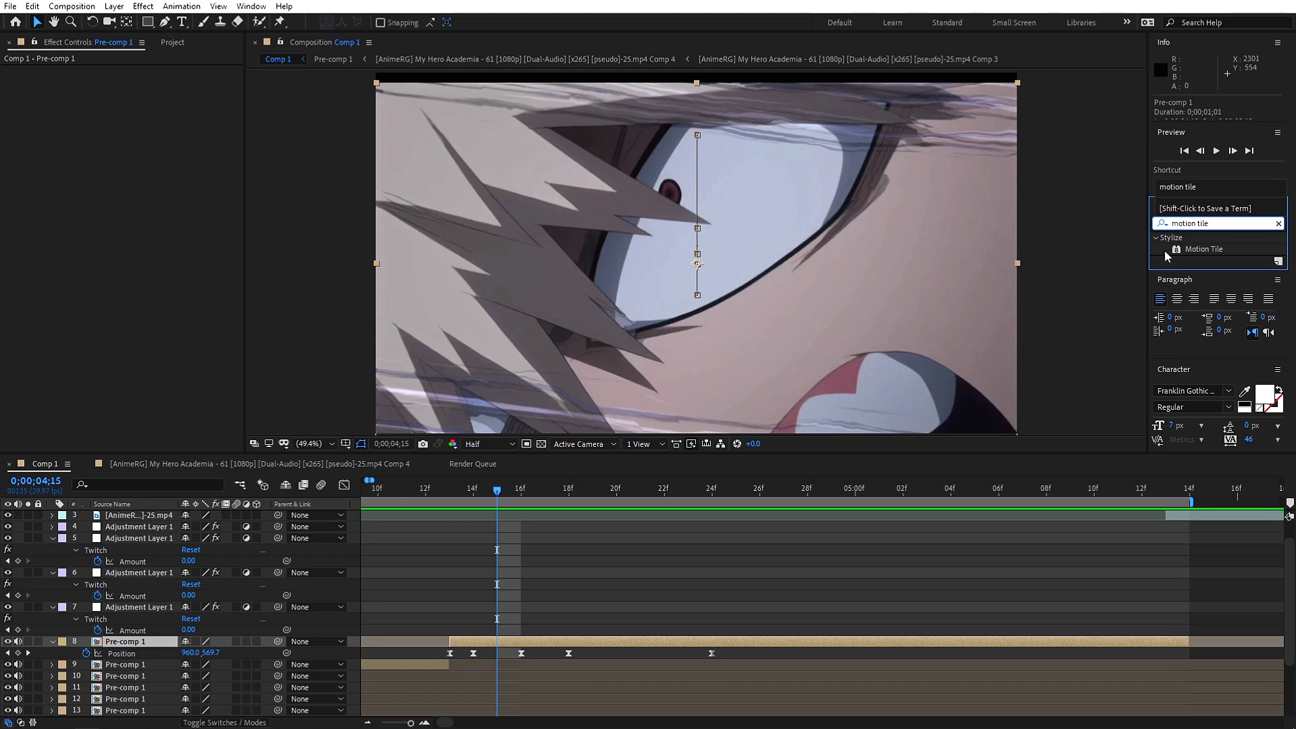
pyautogui.moveTo(1165, 252); pyautogui.dragTo(586, 639)
pyautogui.click(137, 140)
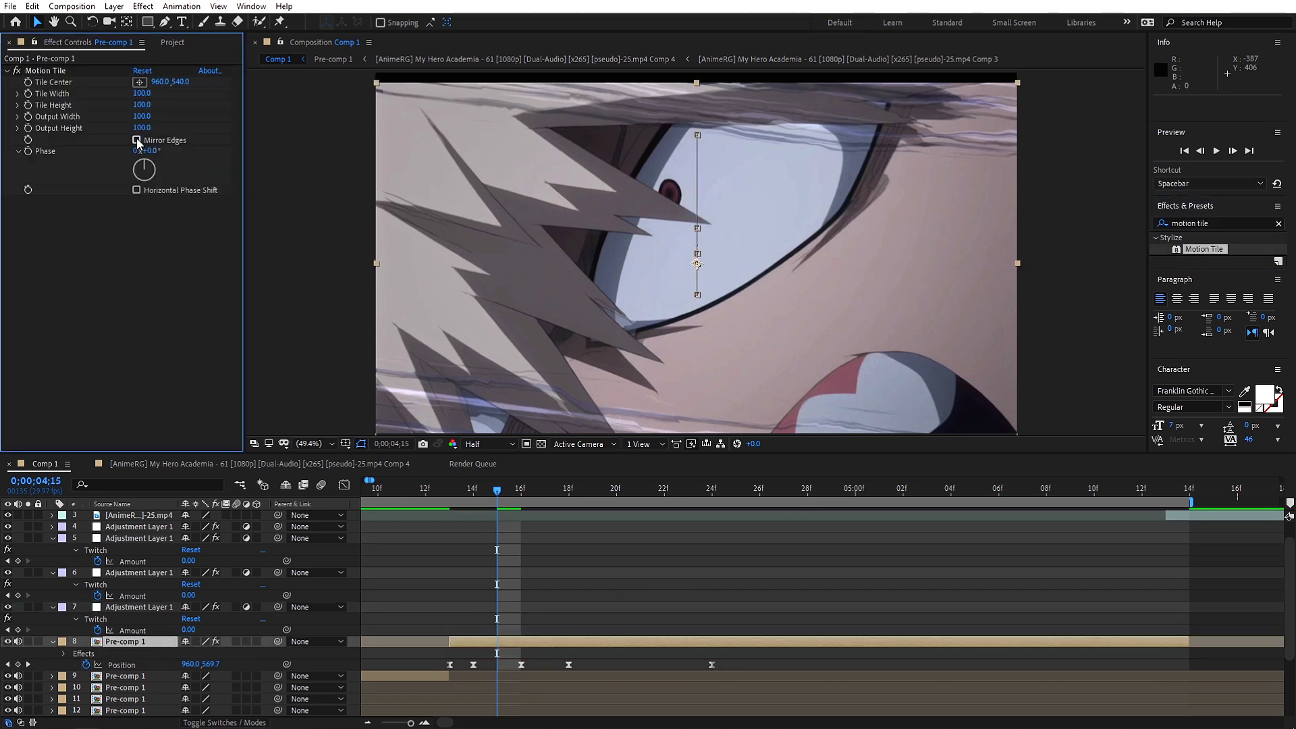
pyautogui.moveTo(142, 127)
pyautogui.mouseDown()
pyautogui.moveTo(157, 130)
pyautogui.moveTo(158, 118)
pyautogui.mouseUp()
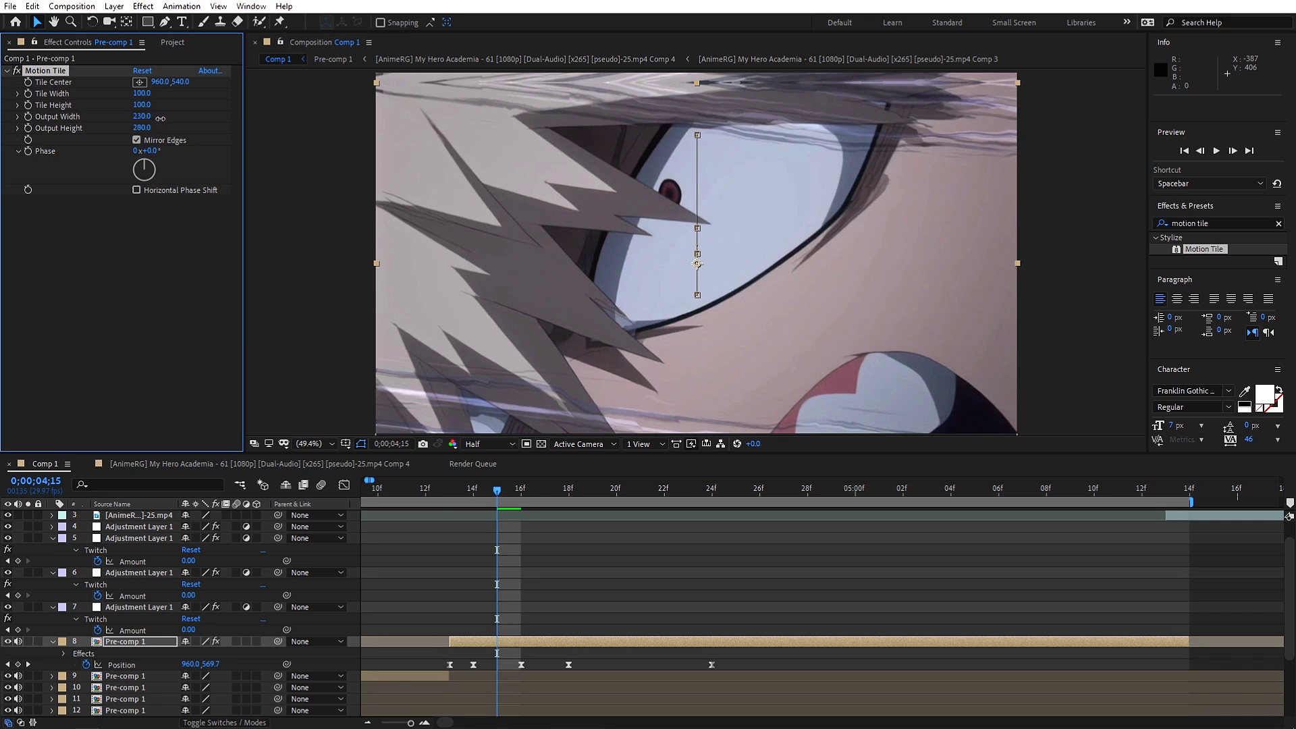
pyautogui.click(156, 118)
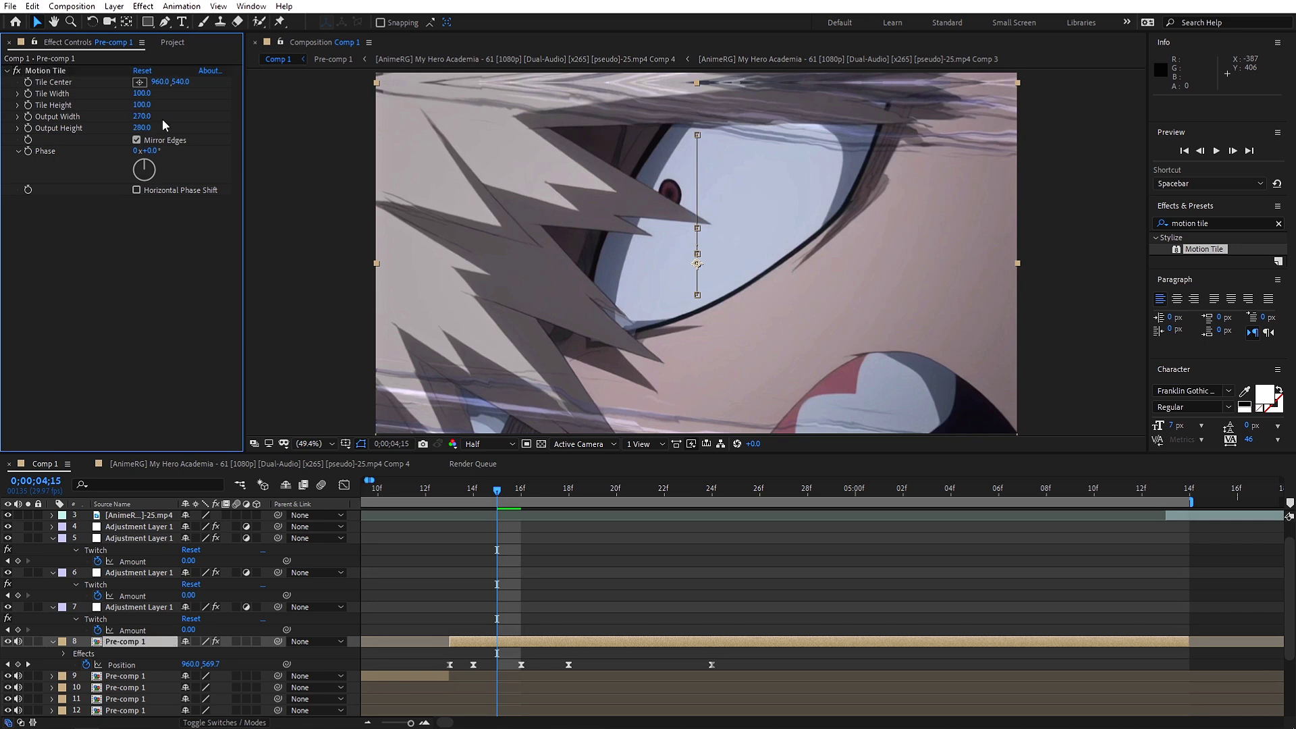
pyautogui.write('280')
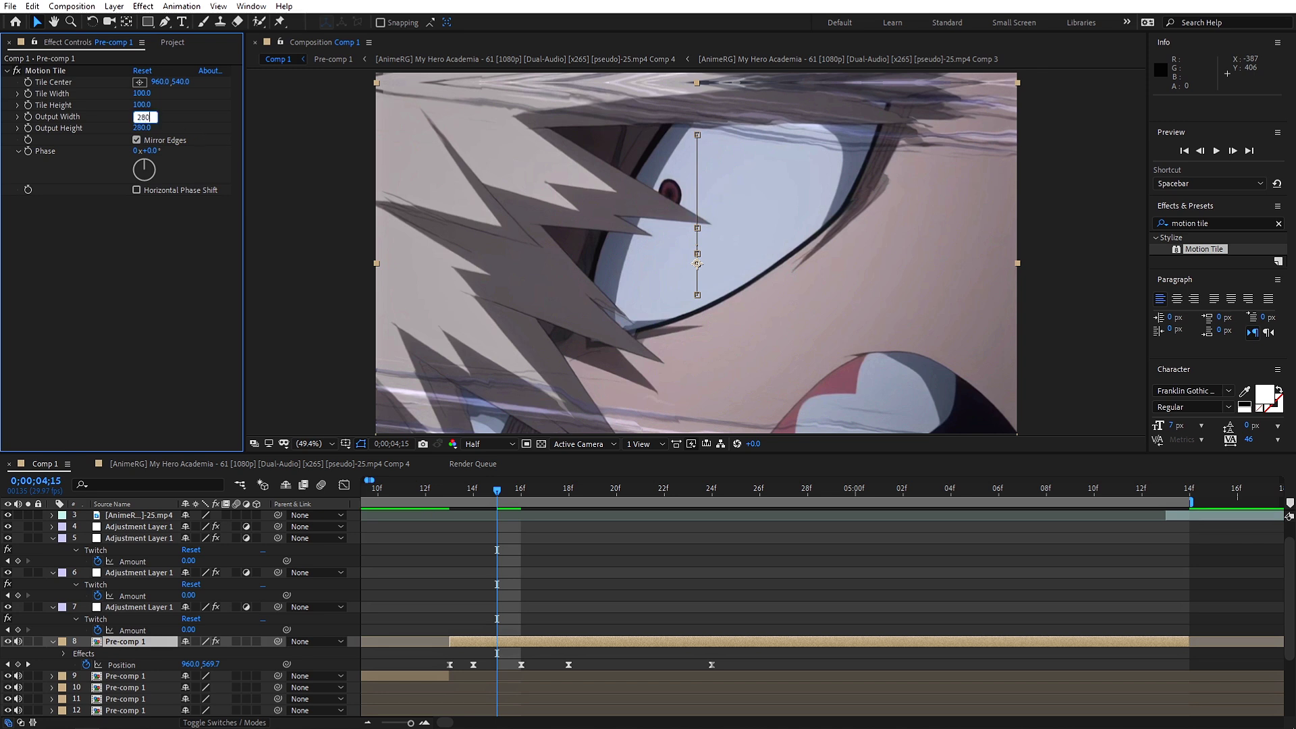
pyautogui.press('Return')
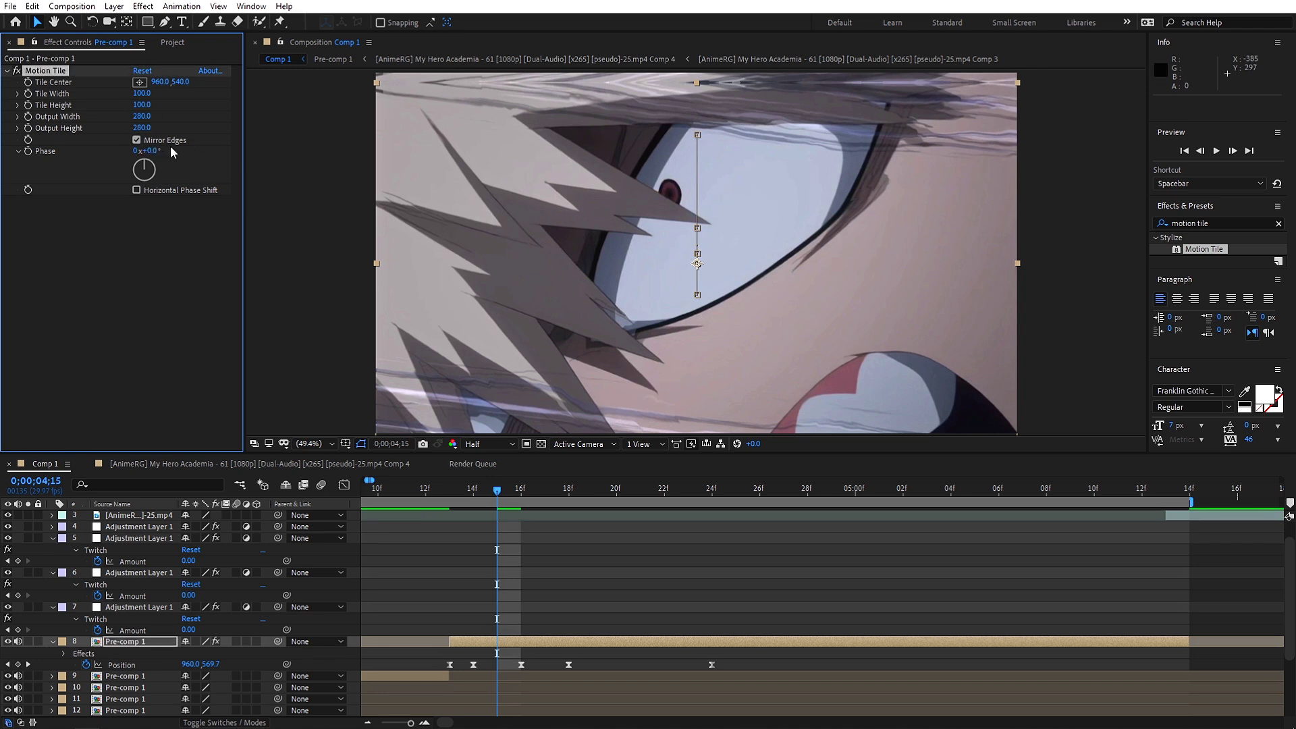
# Preview the tiled shake from 0;00;04;12 and zoom the timeline out to the whole edit
pyautogui.click(436, 492)
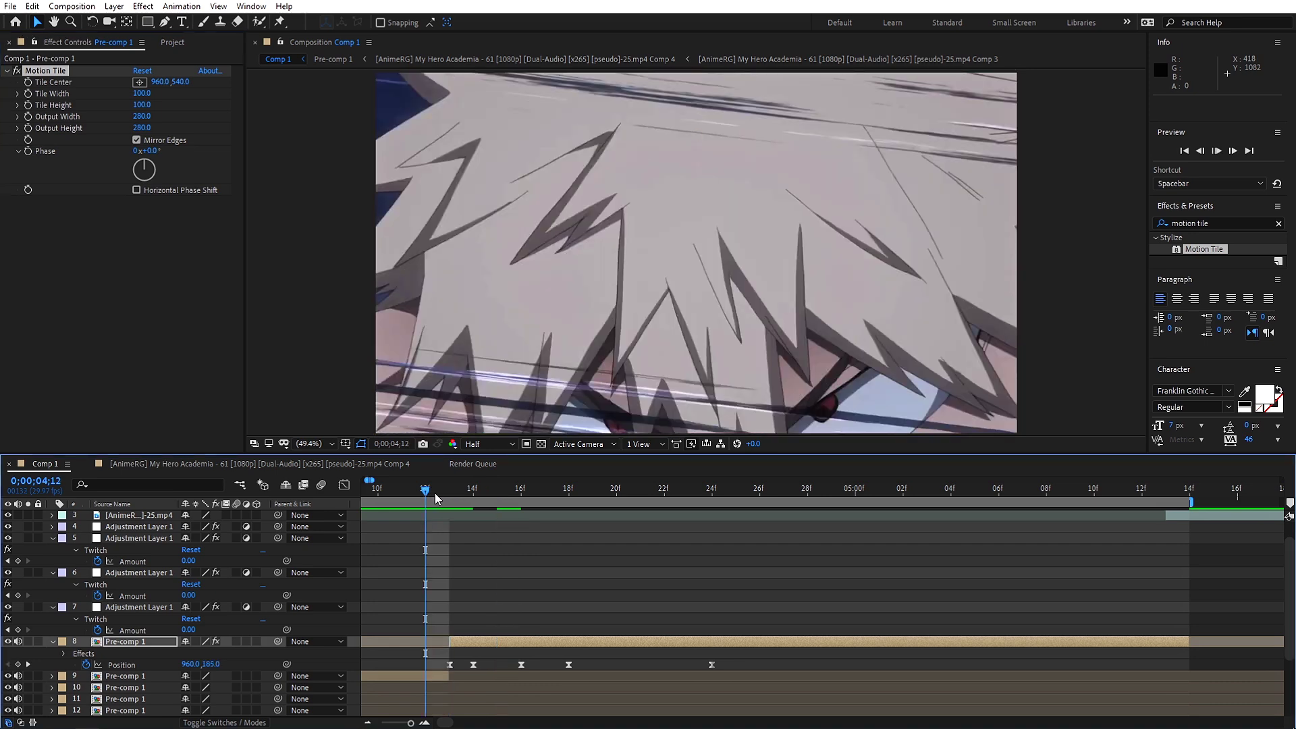
pyautogui.press('space')
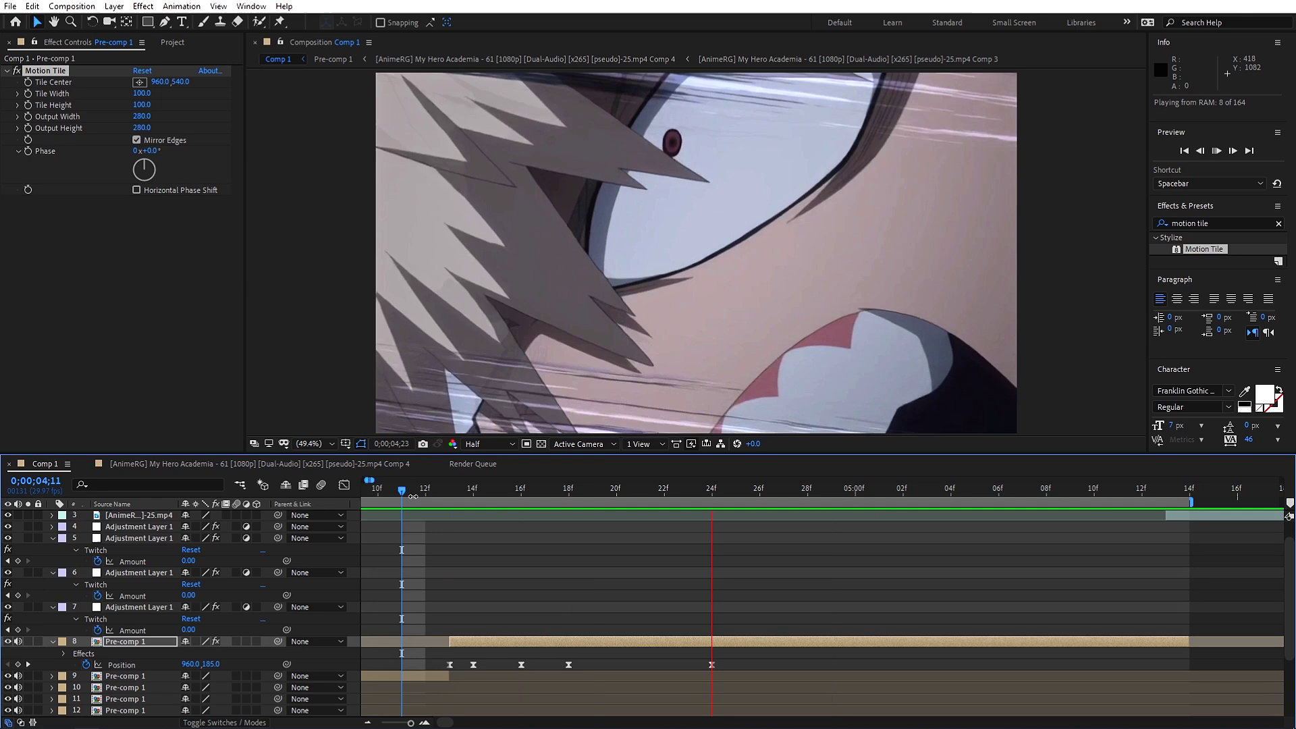
pyautogui.press('space')
pyautogui.press('-')
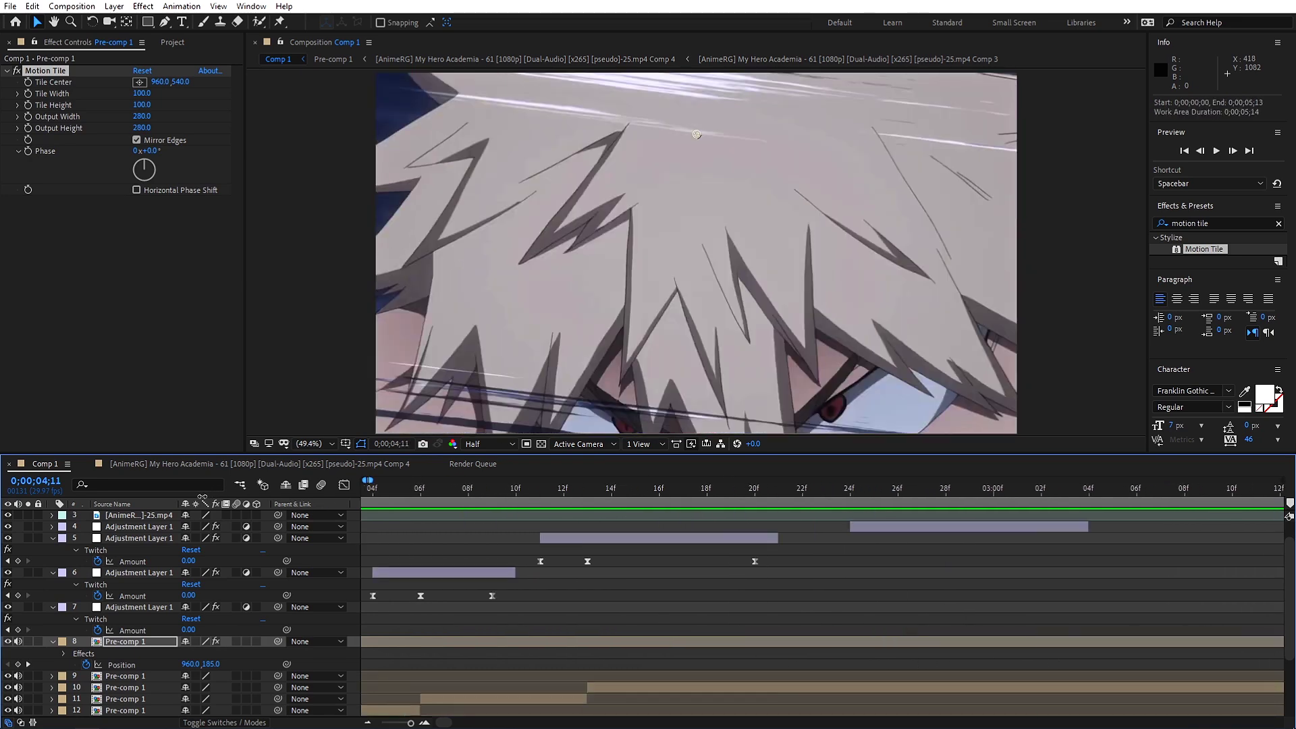
pyautogui.click(369, 723)
pyautogui.click(369, 722)
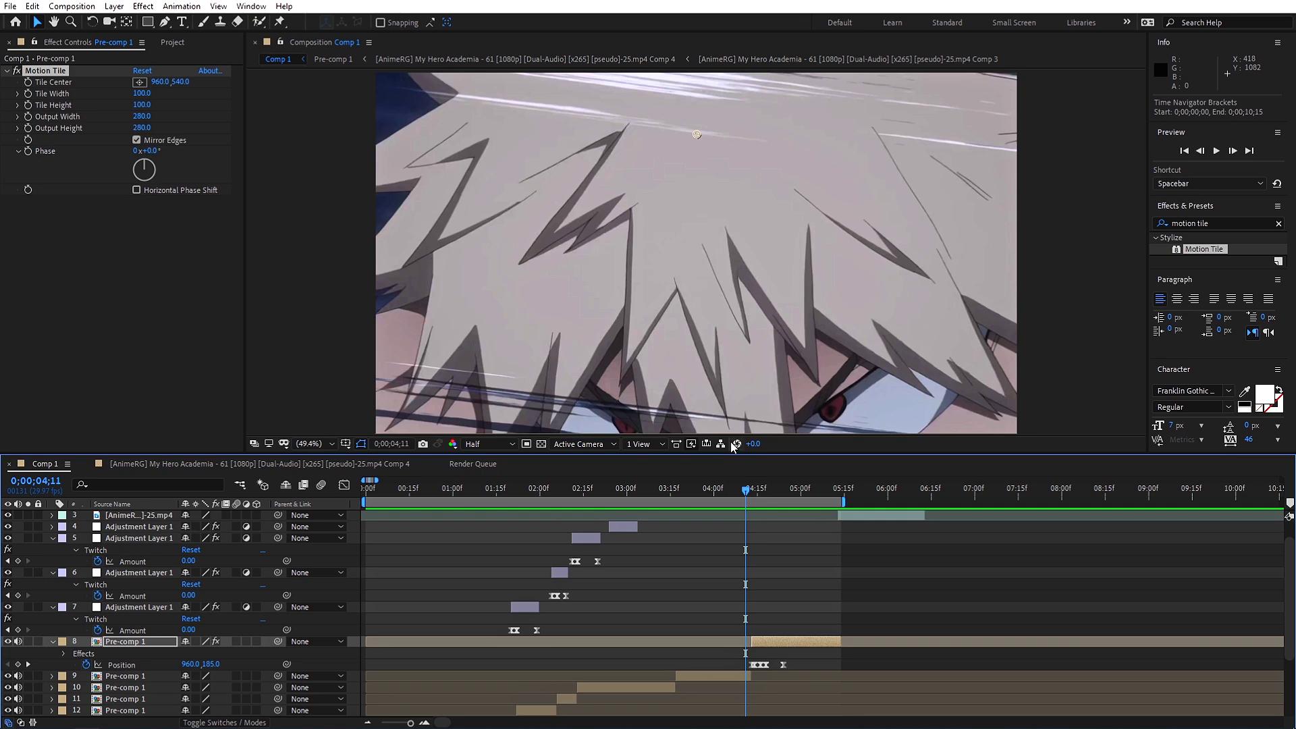
pyautogui.moveTo(770, 485); pyautogui.dragTo(752, 516)
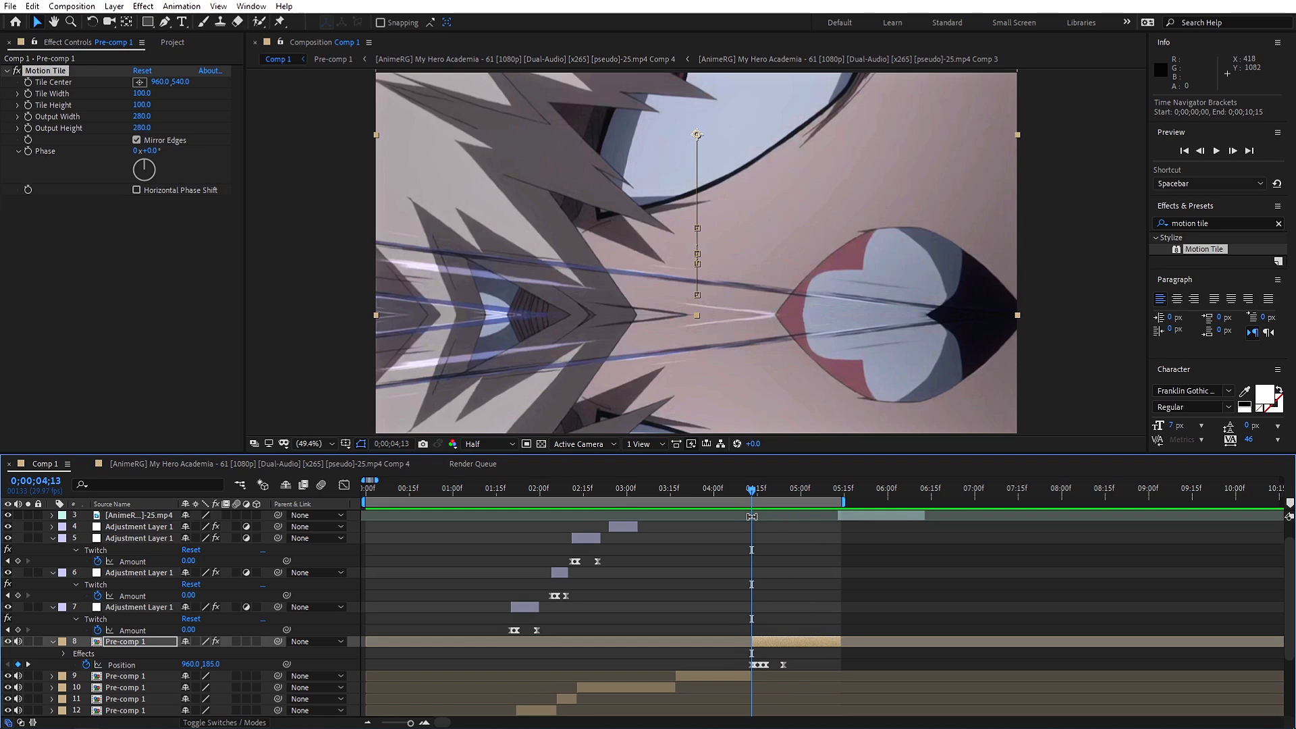
pyautogui.rightClick(113, 666)
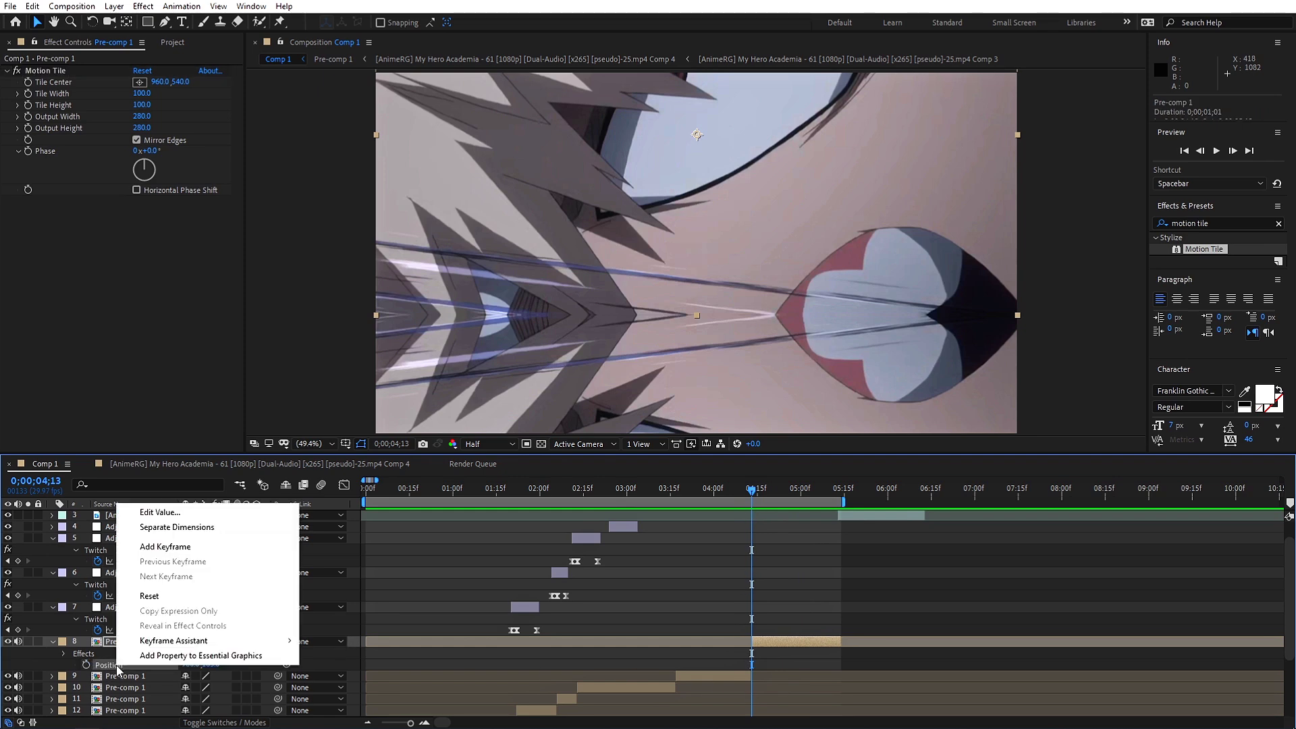
# Reset Pre-comp 1's Position to 960,540 and set a -5° Rotation keyframe at the current frame
pyautogui.click(145, 594)
pyautogui.click(775, 647)
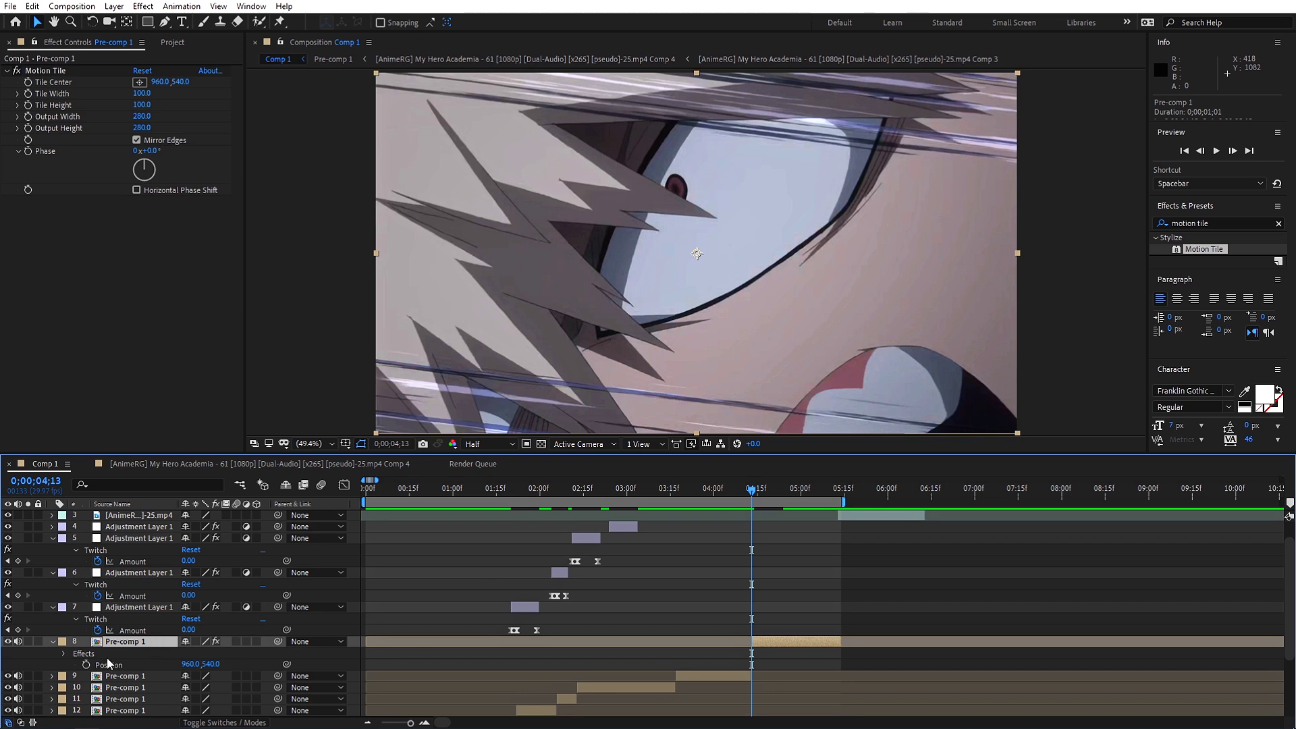
pyautogui.hotkey('alt', 'shift', 'r')
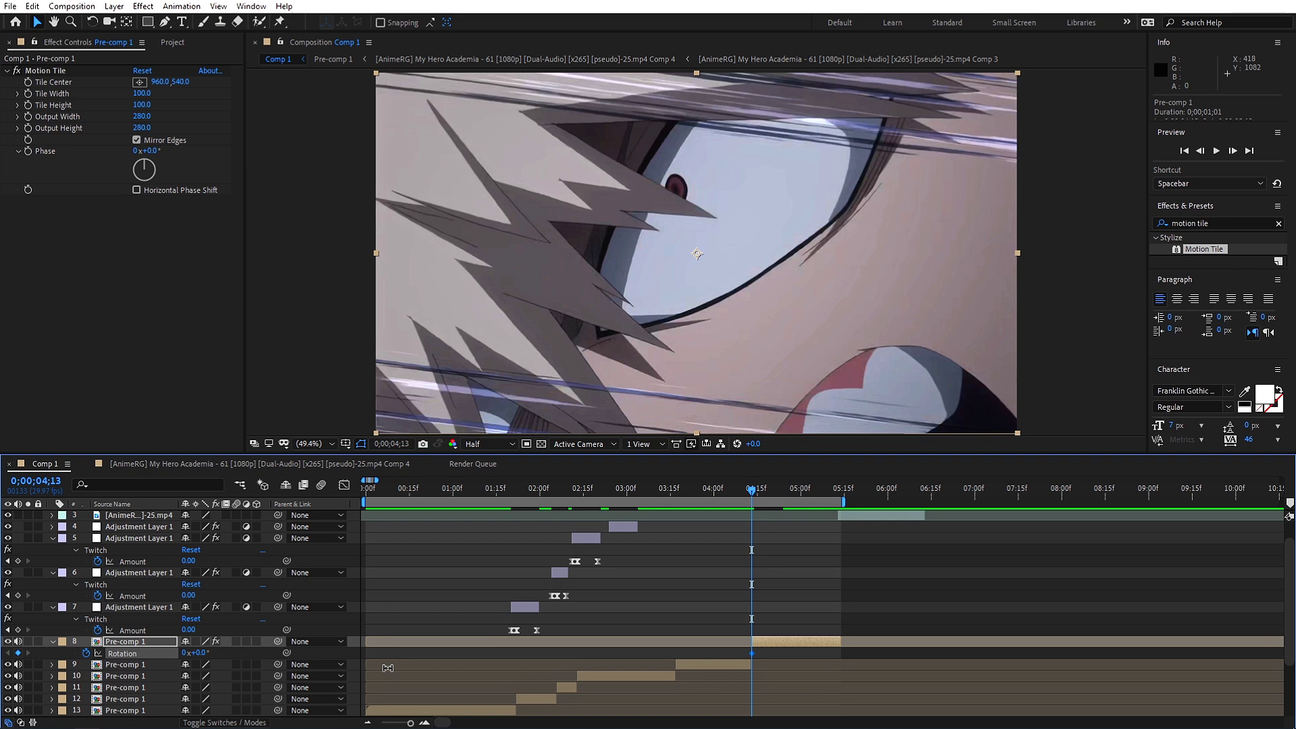
pyautogui.click(426, 723)
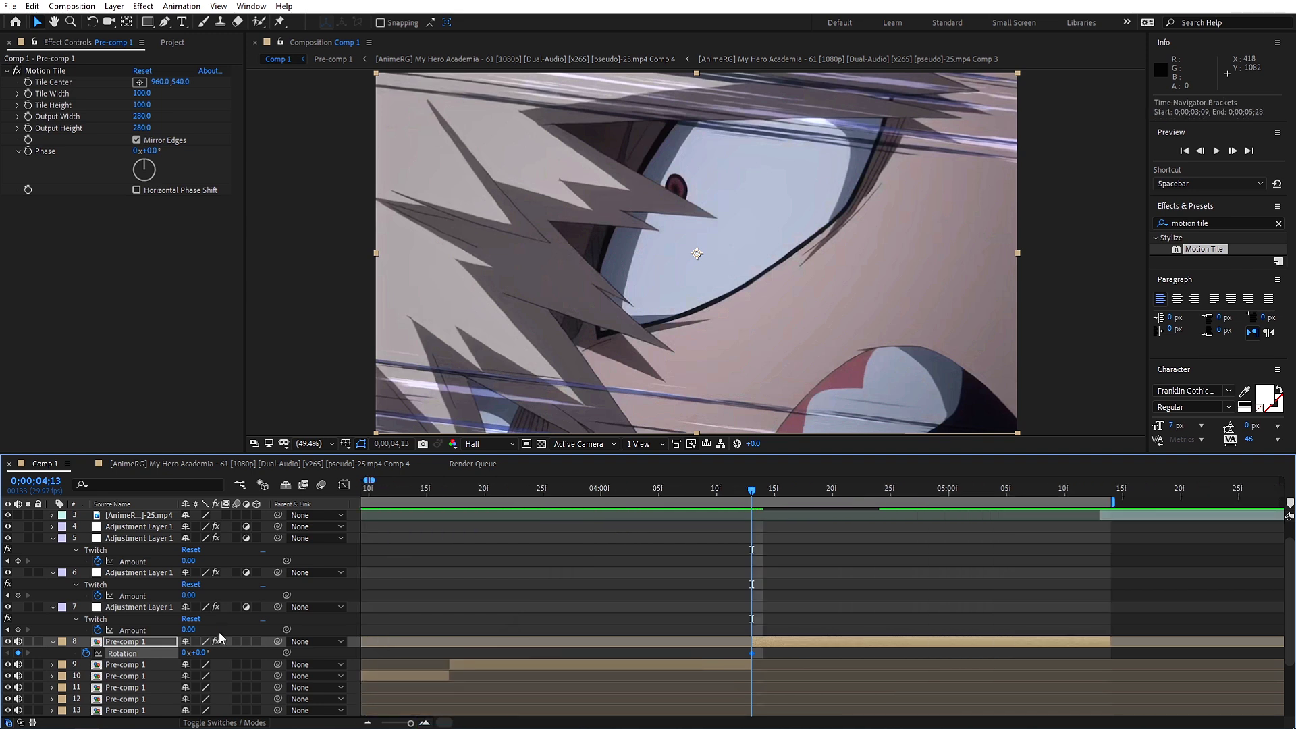
pyautogui.click(197, 653)
pyautogui.press('Return')
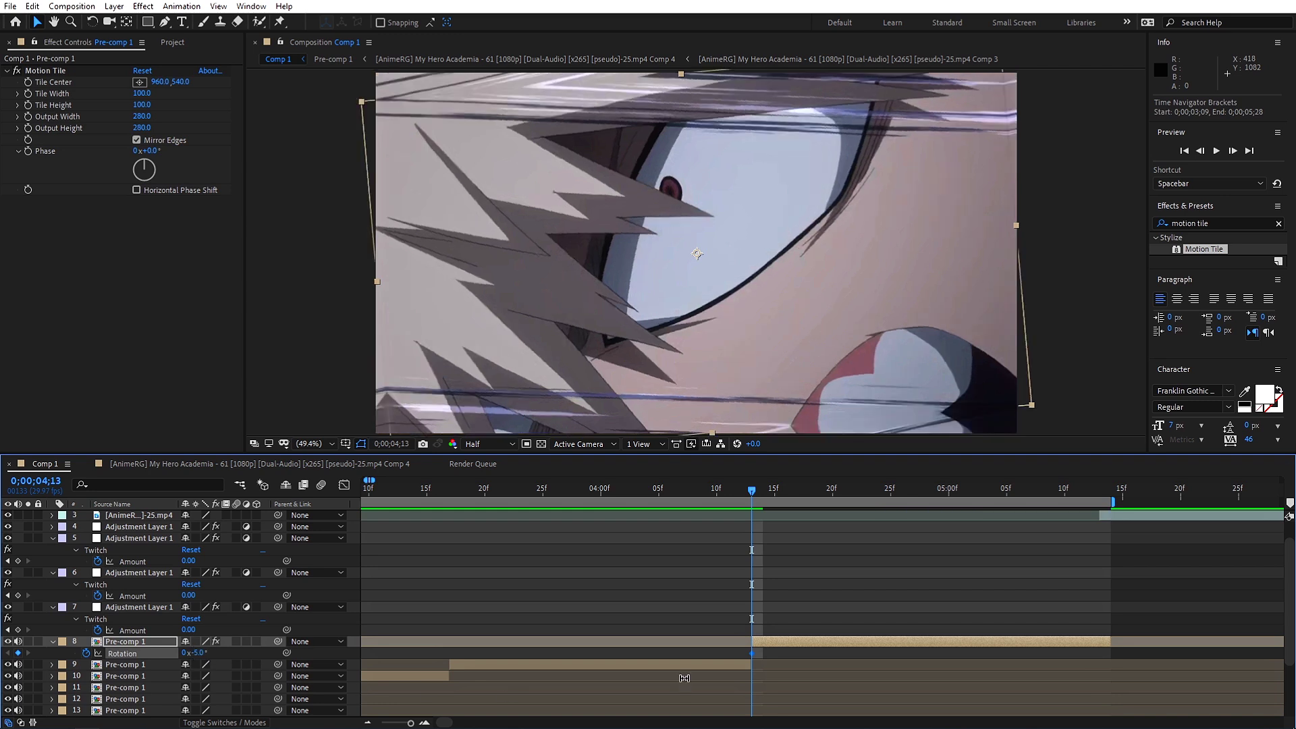
# Add Rotation keyframes of 4°, -3° and 2° on the following frames
pyautogui.press('pagedown')
pyautogui.click(196, 652)
pyautogui.write('4')
pyautogui.press('Return')
pyautogui.press('pagedown')
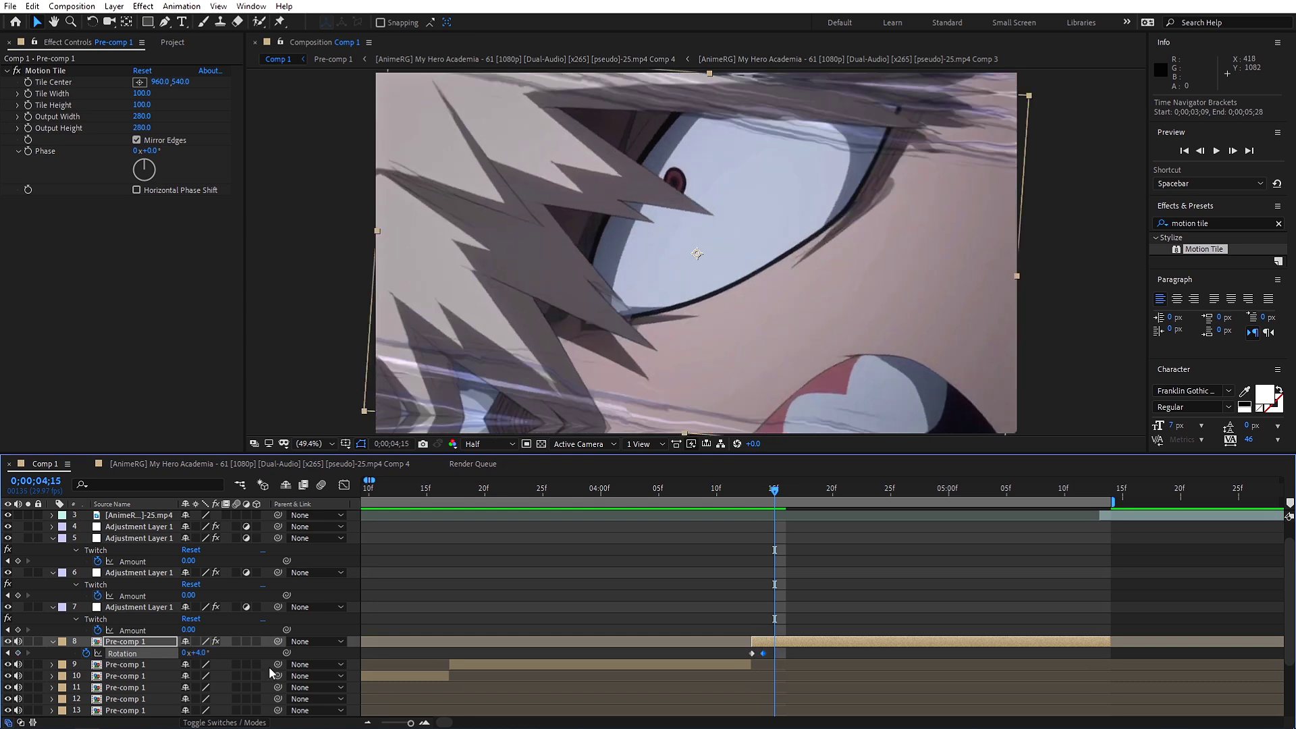
pyautogui.press('pagedown')
pyautogui.click(196, 653)
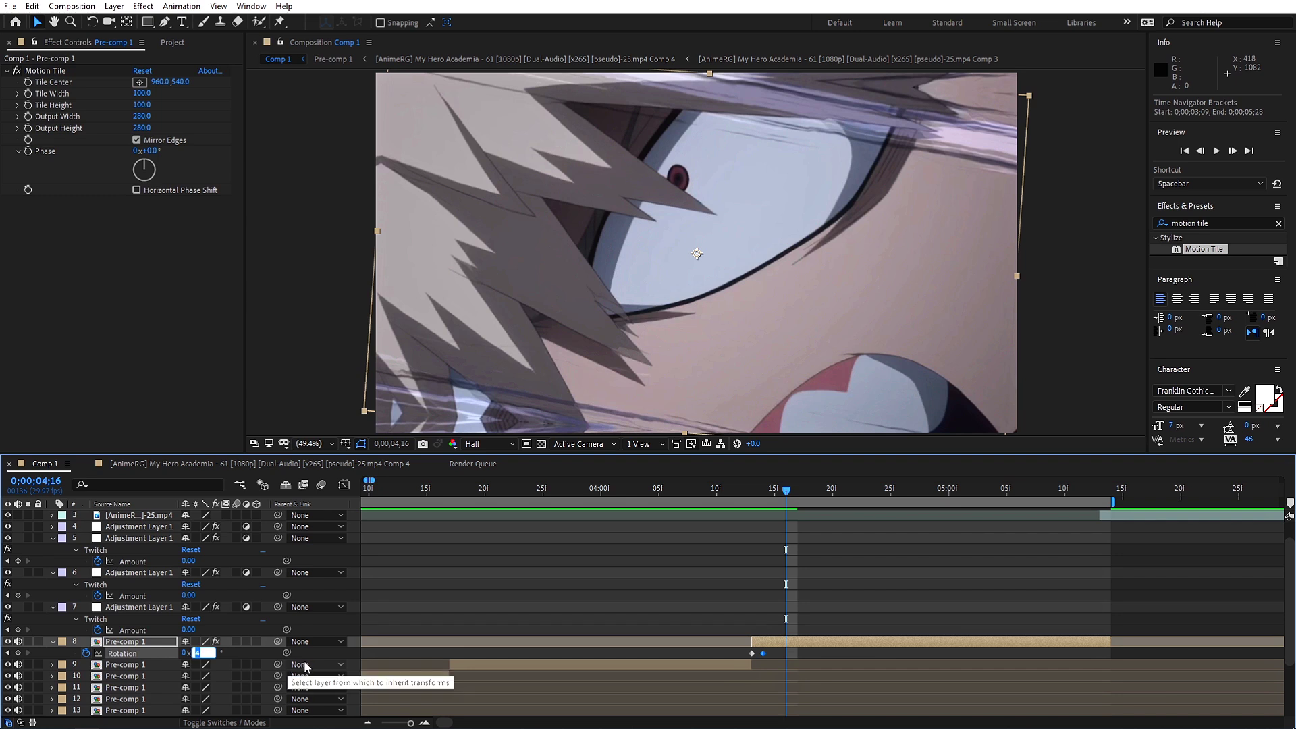
pyautogui.press('Return')
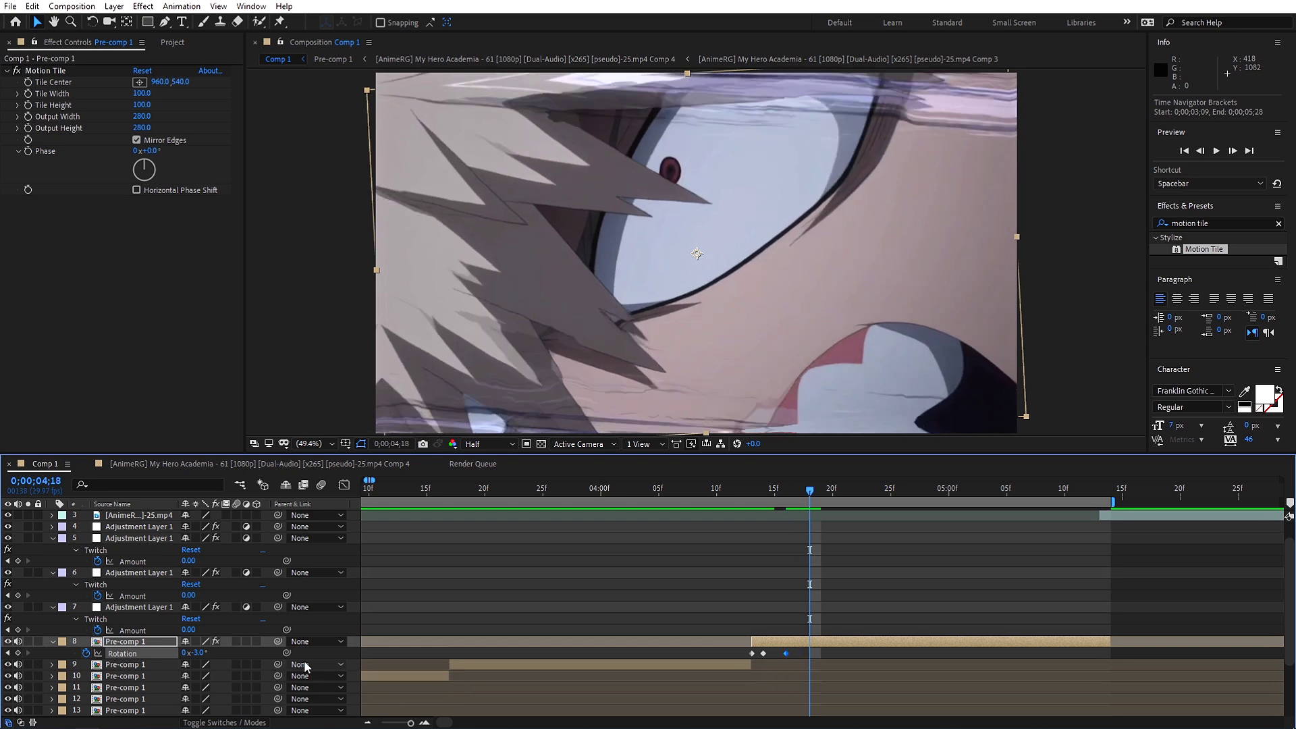
pyautogui.click(195, 653)
pyautogui.write('2')
pyautogui.press('Return')
# Add -1° at 04;22 and 0° at 04;29, easy-ease all Rotation keyframes, and preview from 04;09
pyautogui.press('space')
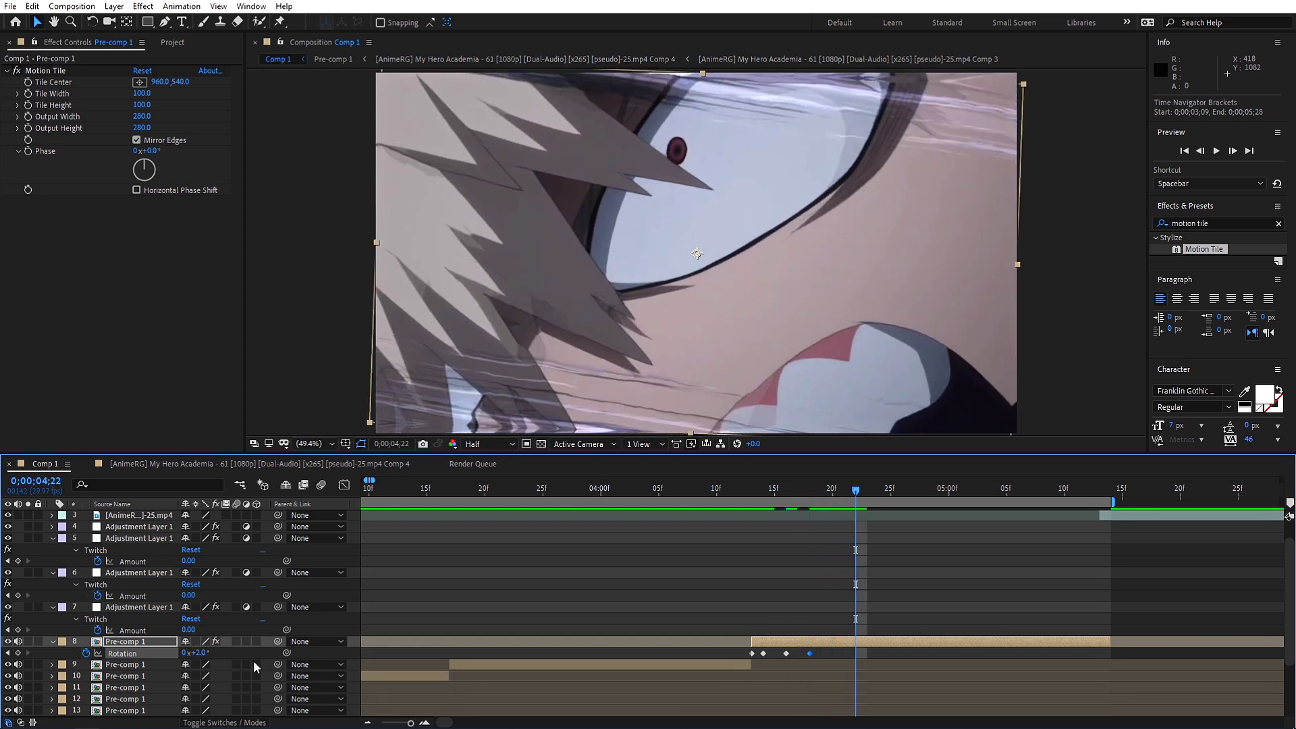
pyautogui.click(196, 653)
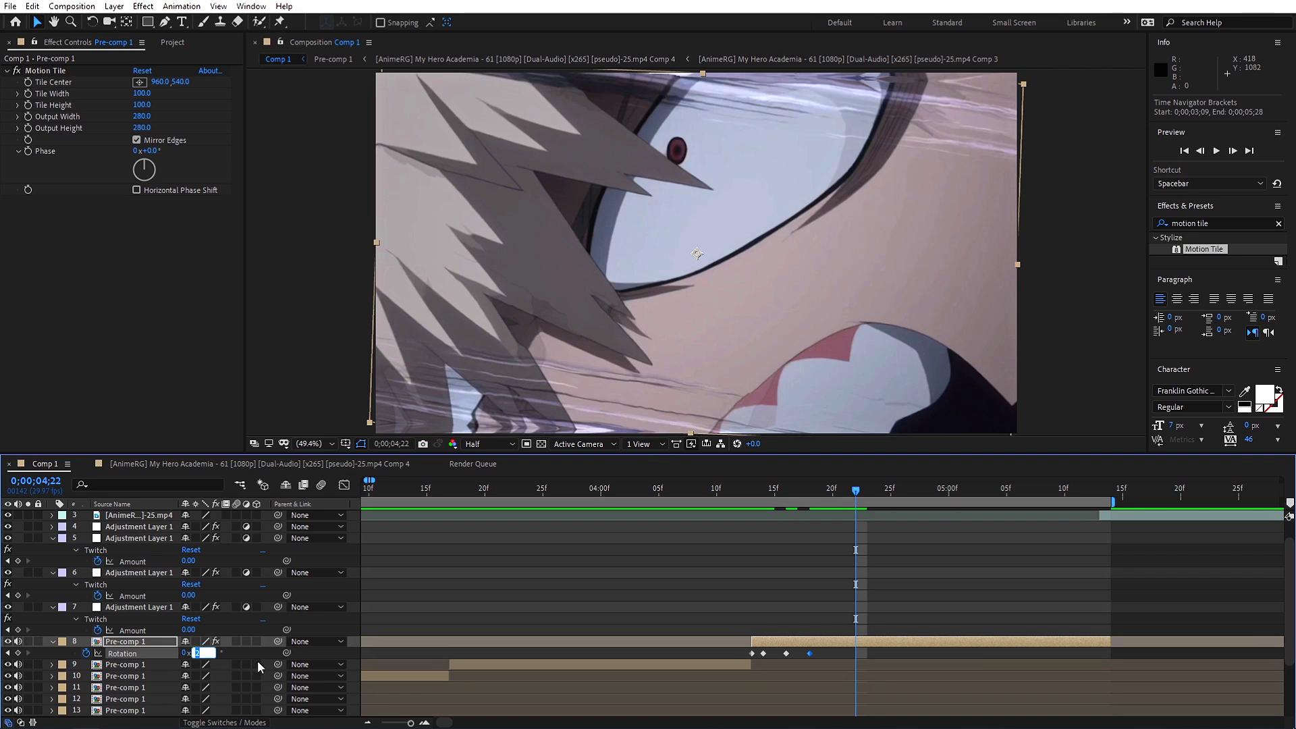
pyautogui.write('-1')
pyautogui.press('Return')
pyautogui.press('space')
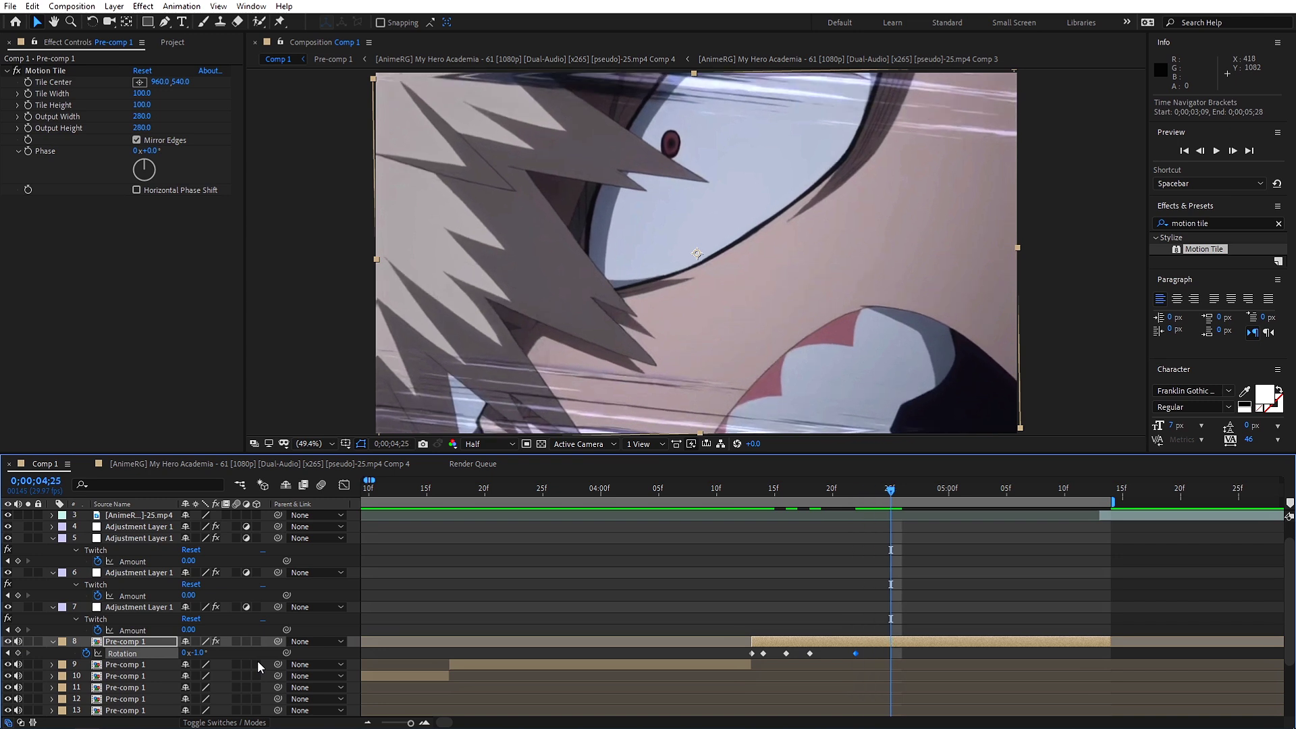
pyautogui.click(195, 653)
pyautogui.write('0')
pyautogui.press('Return')
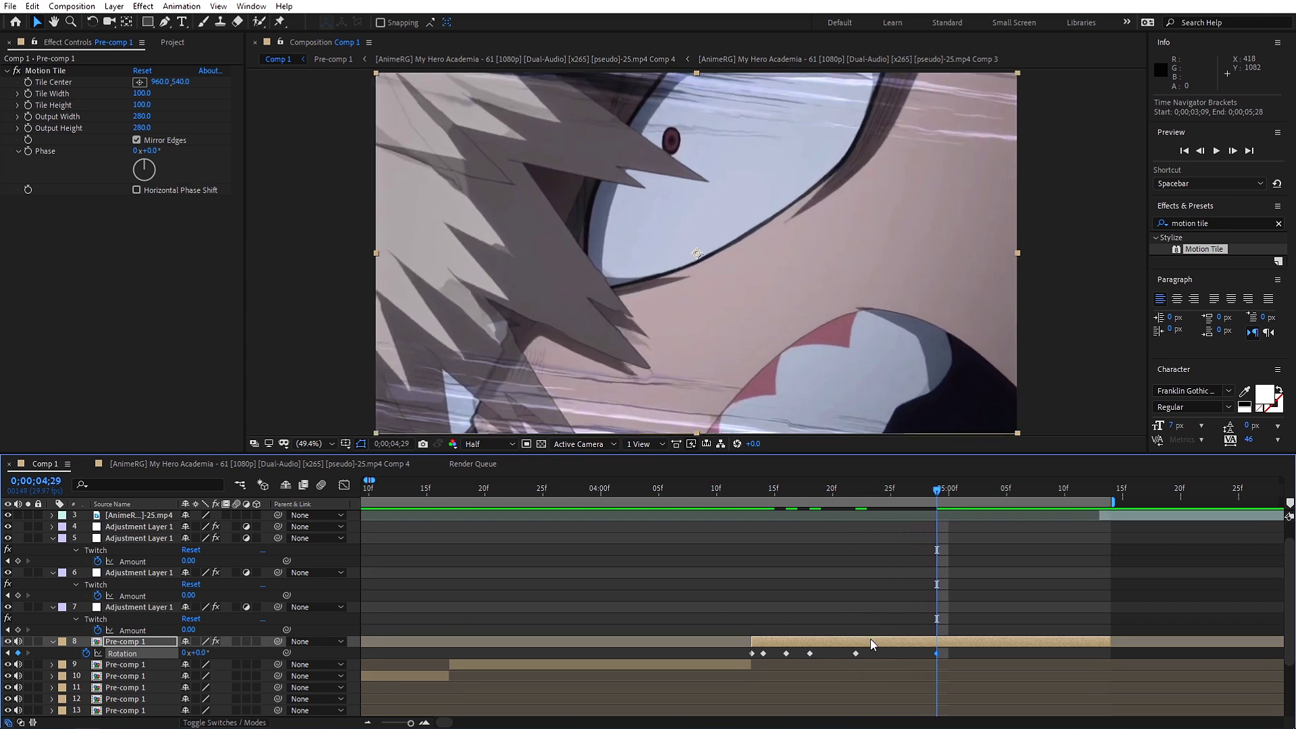
pyautogui.moveTo(955, 653); pyautogui.dragTo(723, 654)
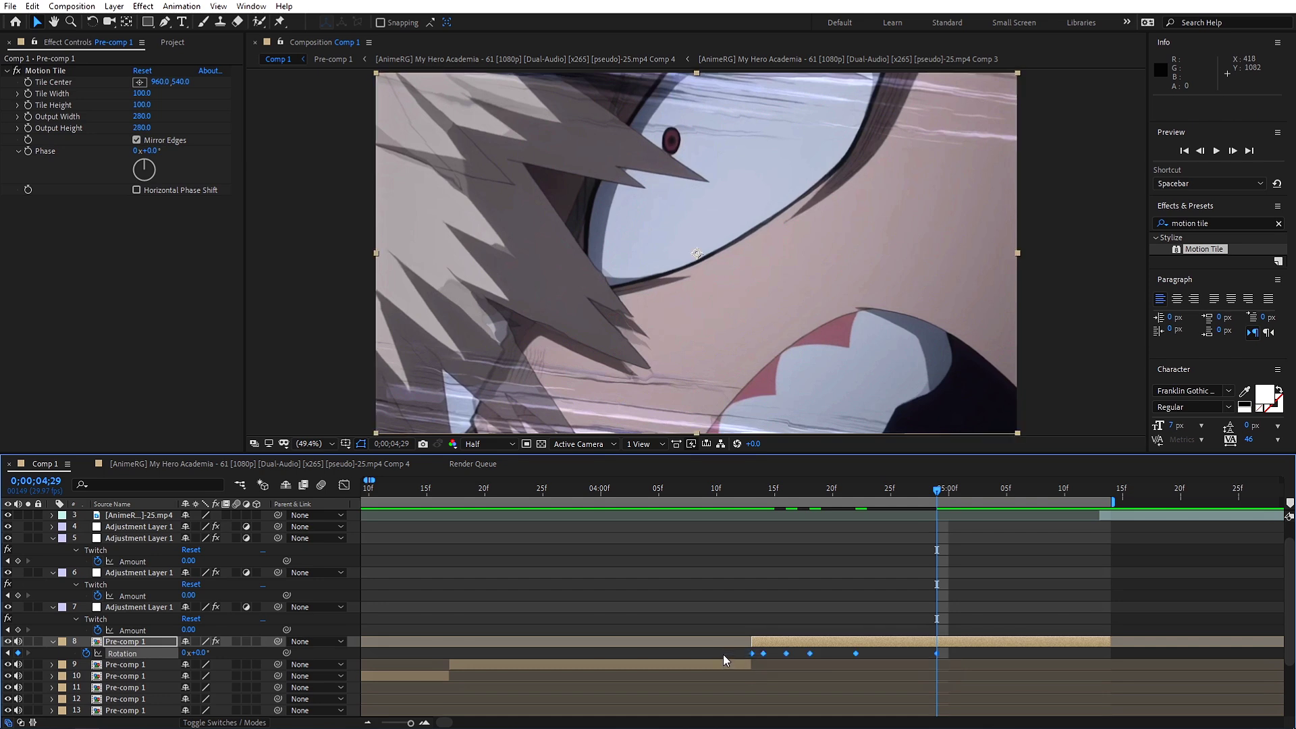
pyautogui.press('F9')
pyautogui.click(707, 499)
pyautogui.press('space')
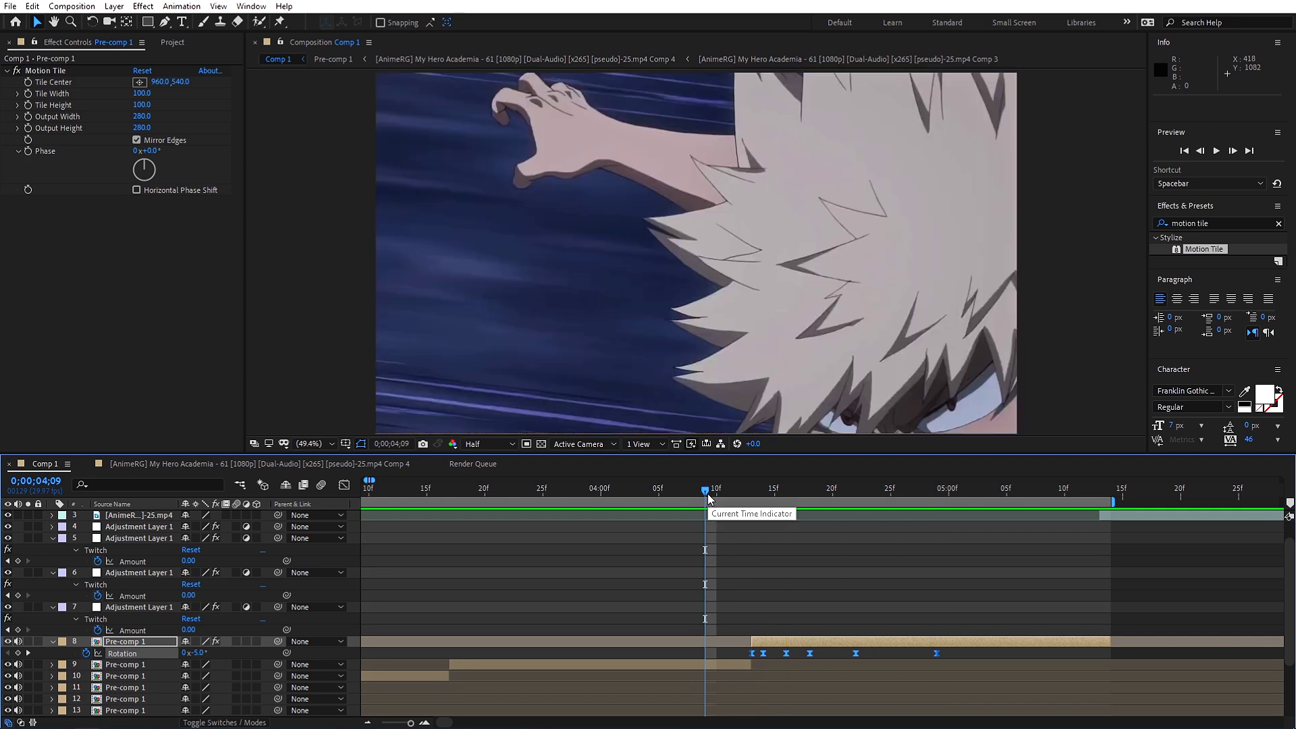
# Move the -3° Rotation keyframe one frame earlier to 04;15 and preview the tightened shake from 04;08
pyautogui.click(657, 489)
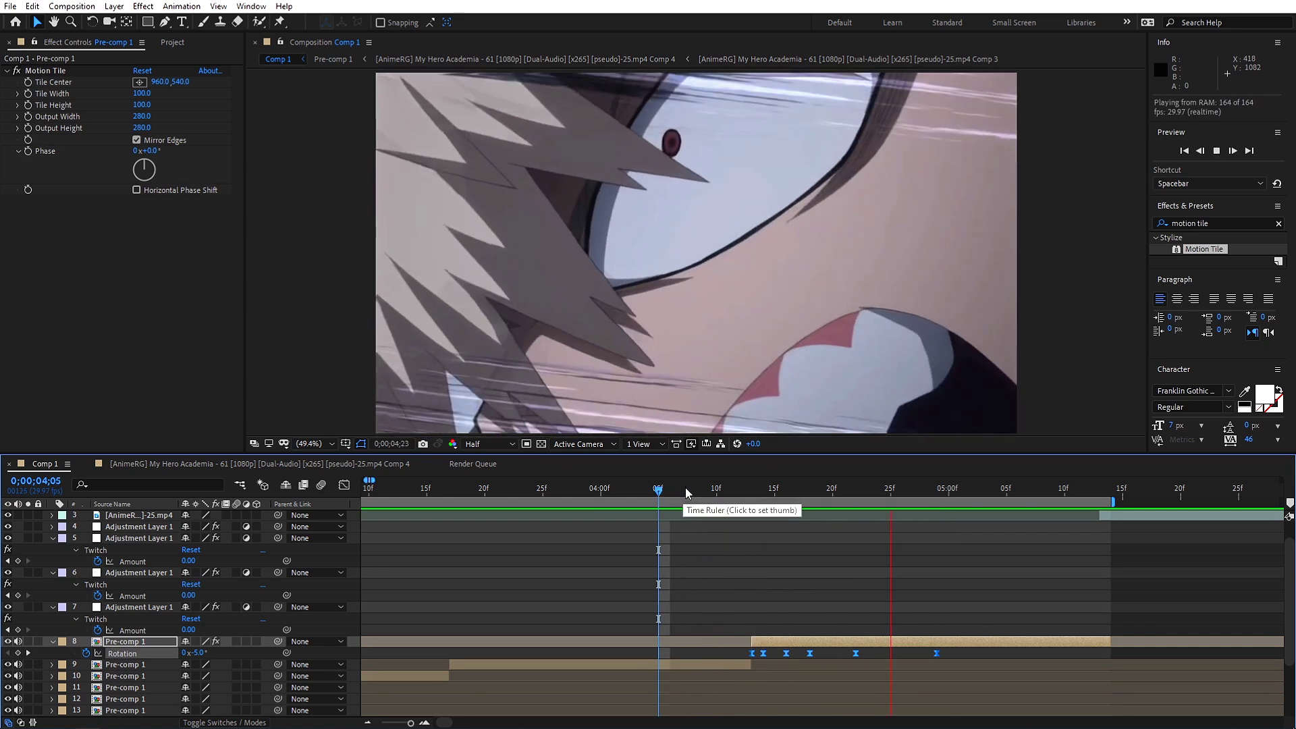
pyautogui.click(683, 489)
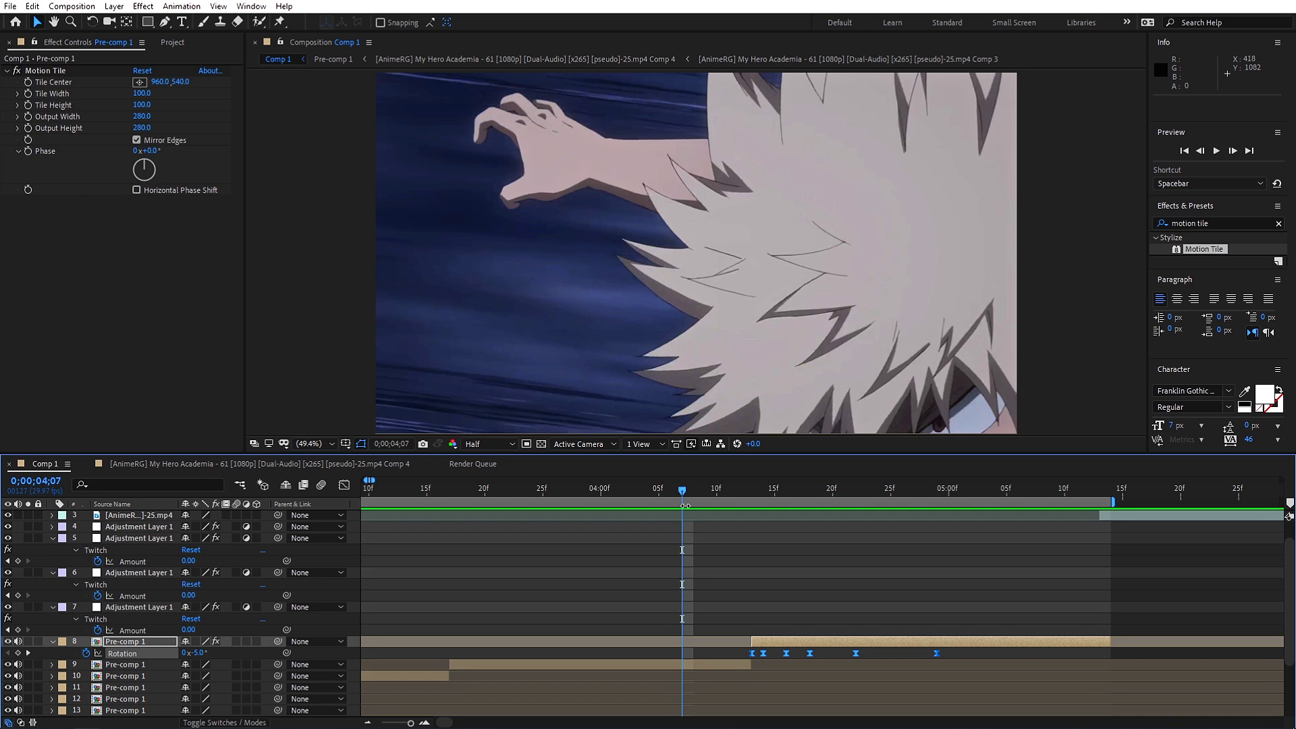
pyautogui.moveTo(786, 654); pyautogui.dragTo(778, 653)
pyautogui.press('space')
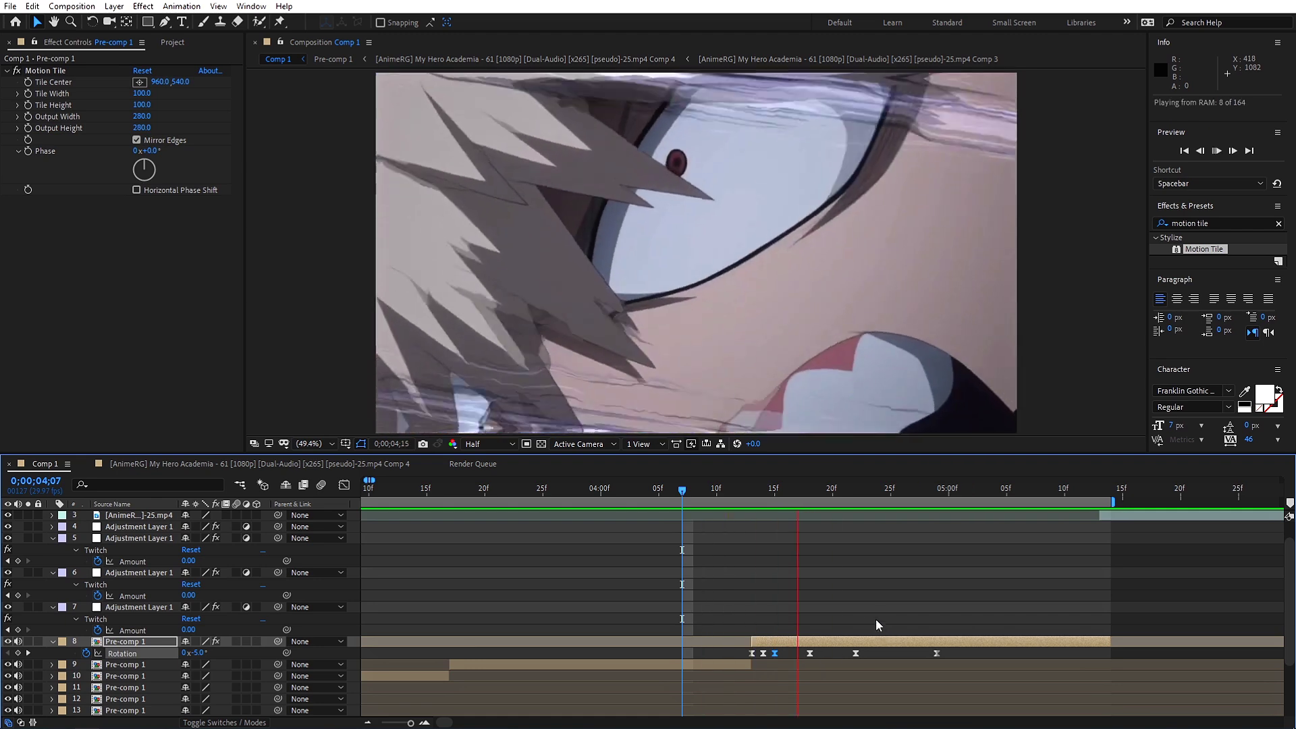
pyautogui.click(705, 488)
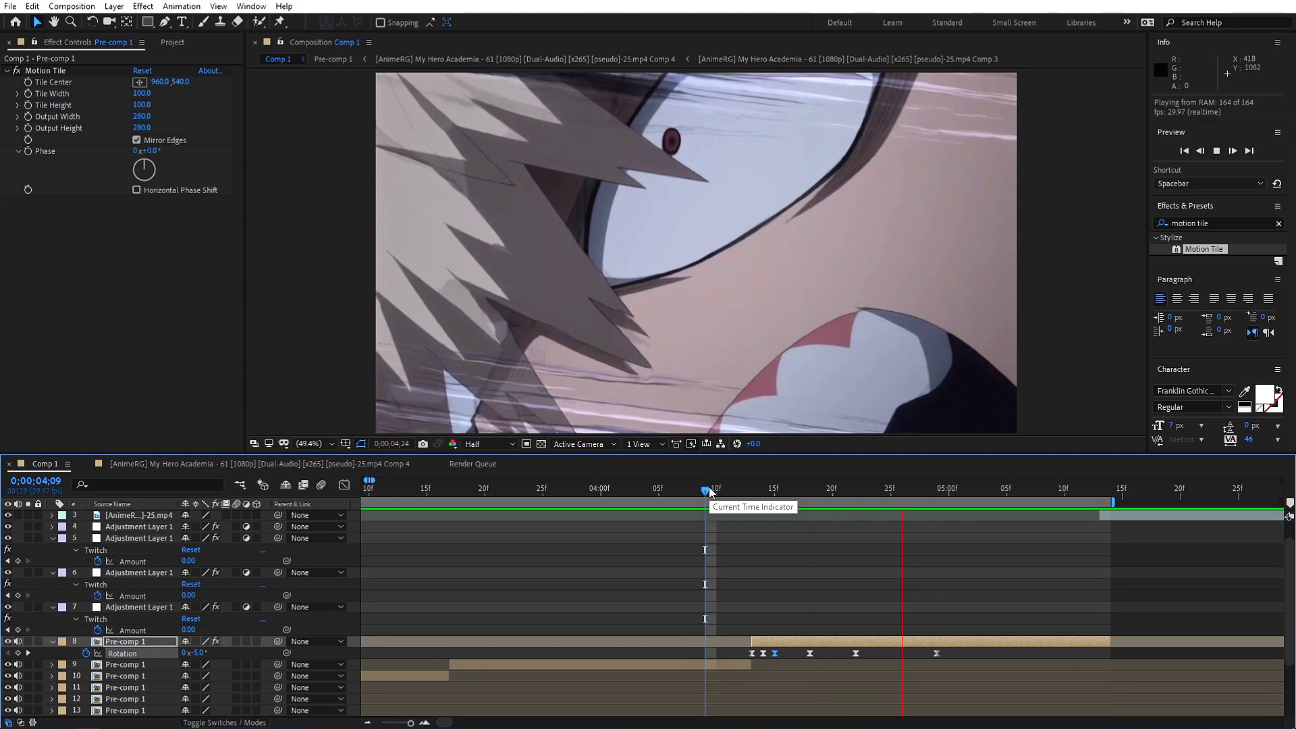
pyautogui.click(694, 491)
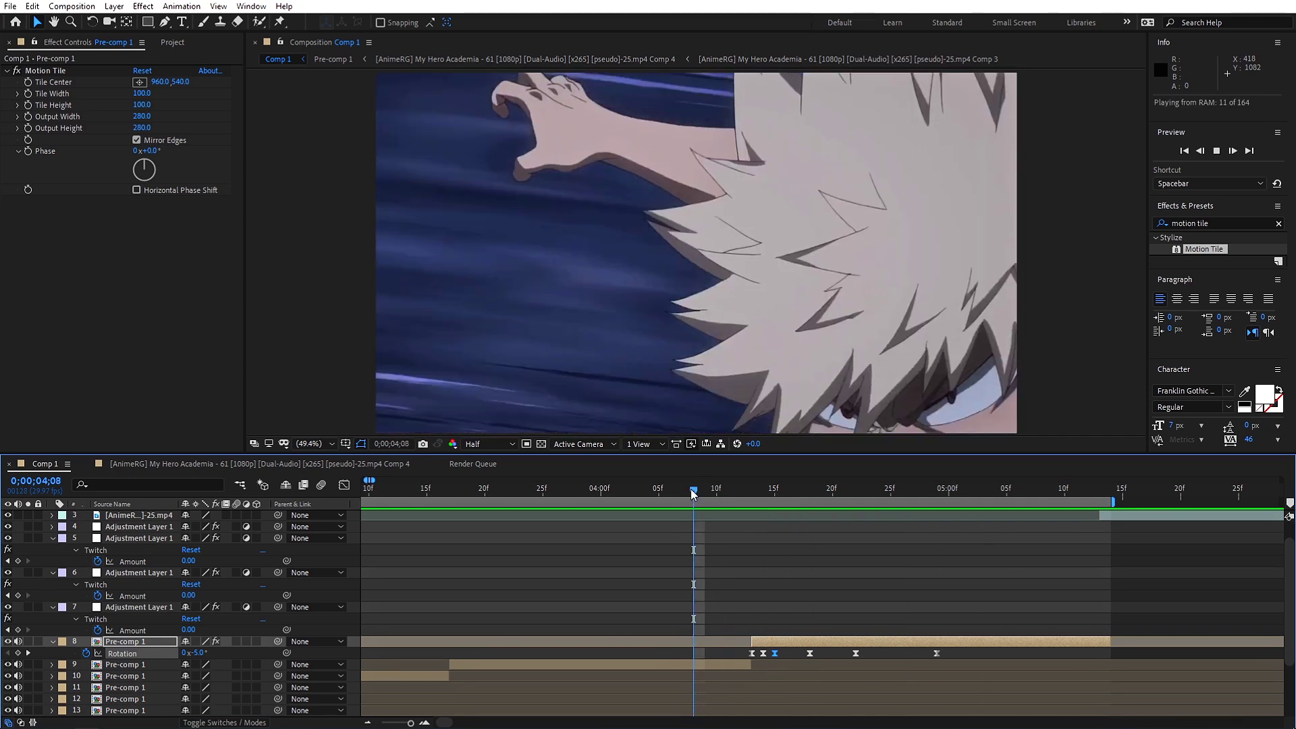
pyautogui.press('space')
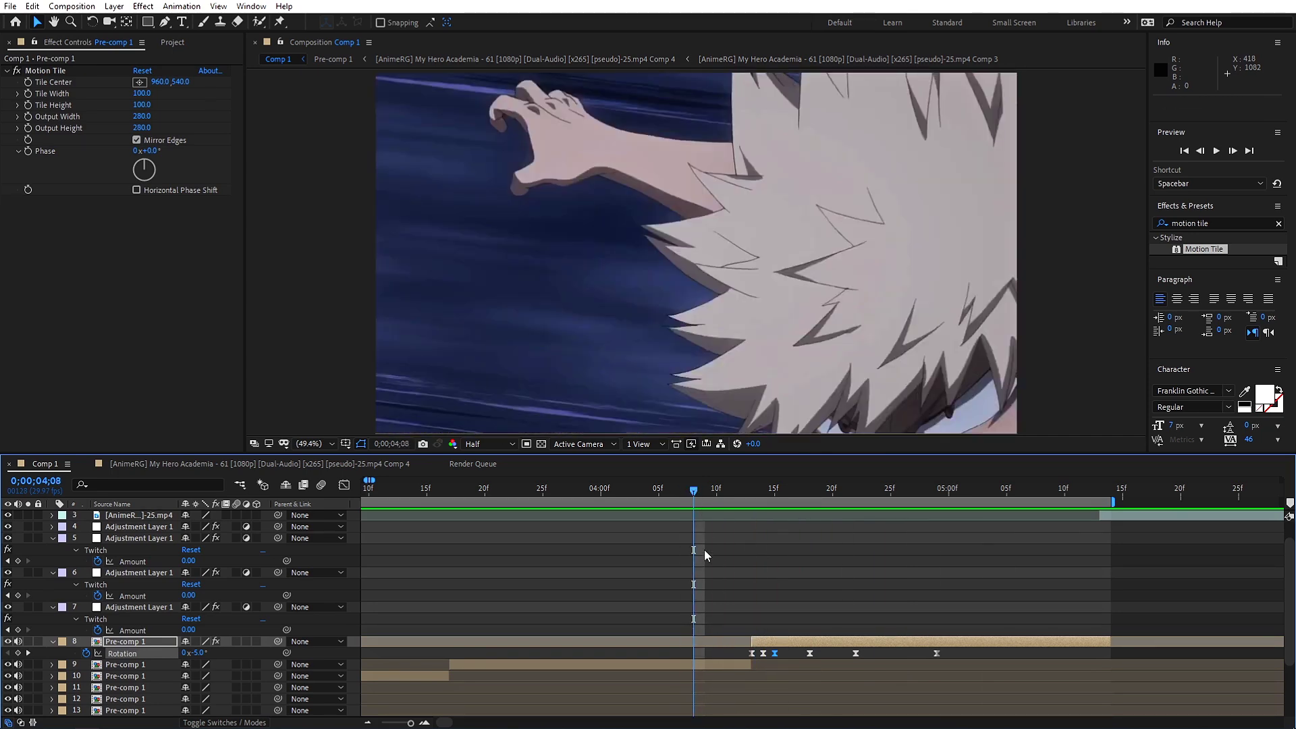
pyautogui.moveTo(733, 493); pyautogui.dragTo(856, 501)
pyautogui.click(693, 490)
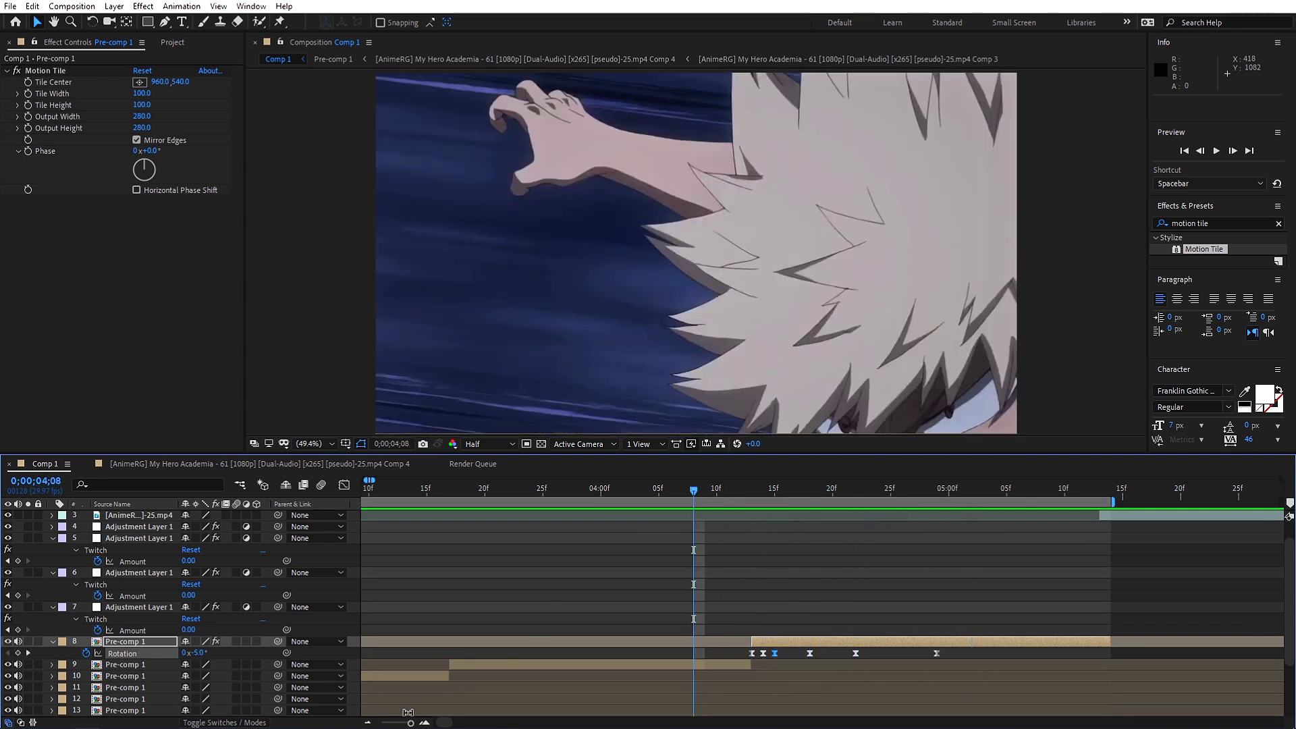
pyautogui.click(368, 723)
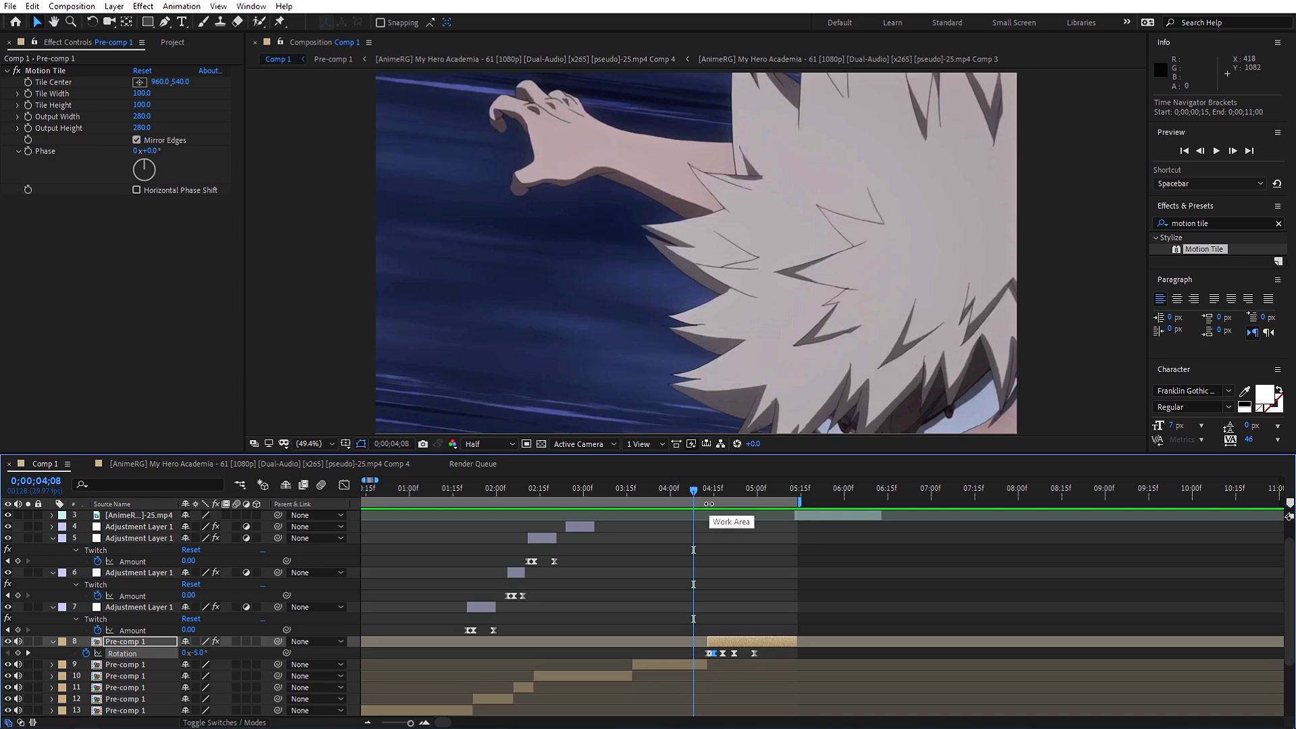
pyautogui.moveTo(695, 491); pyautogui.dragTo(383, 530)
pyautogui.press('space')
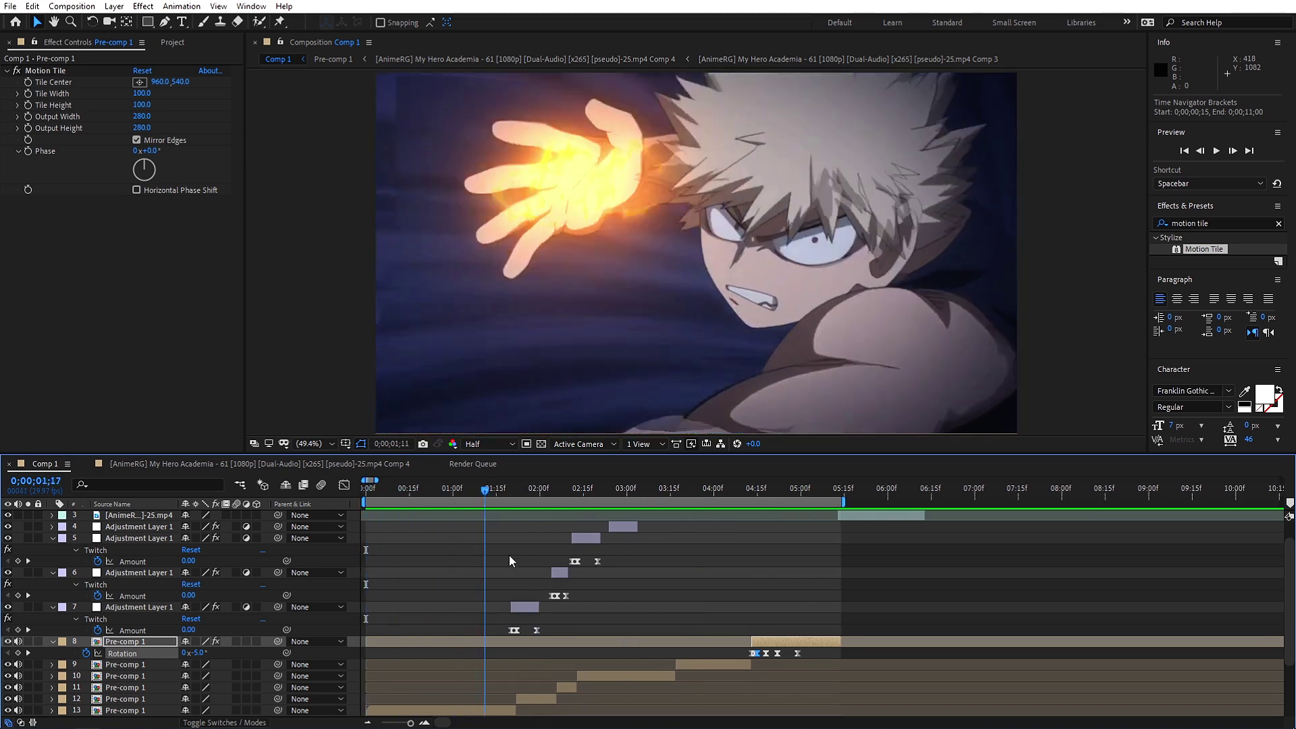